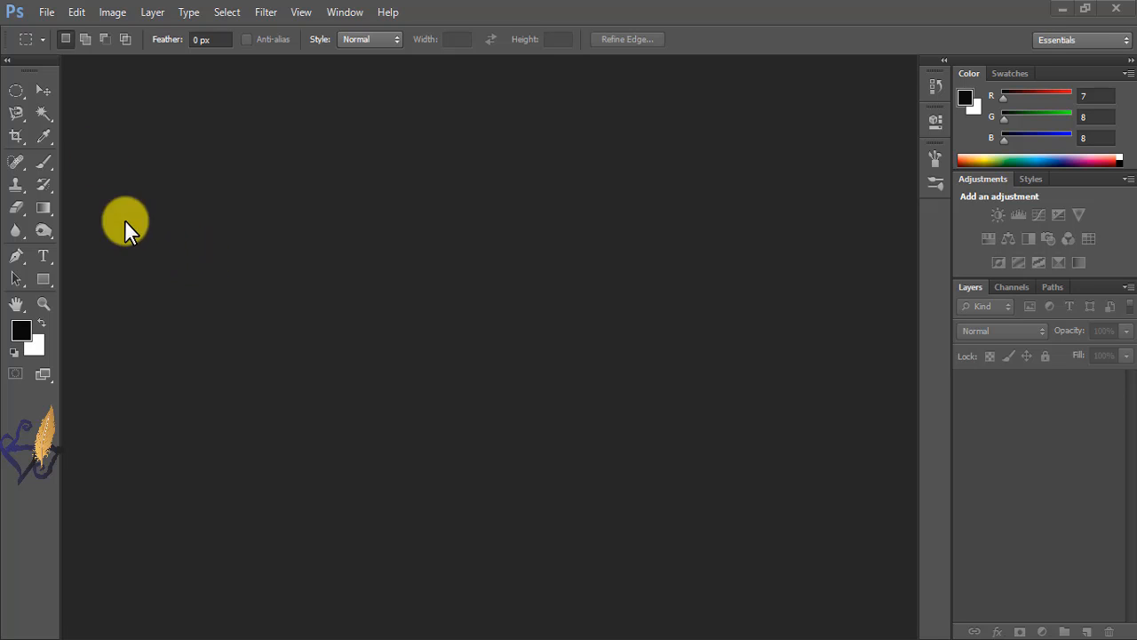
Step: Create a new 700 x 500 pixel document named "ani" with a resolution of 72 pixels/inch and a white background
left_click(46, 13)
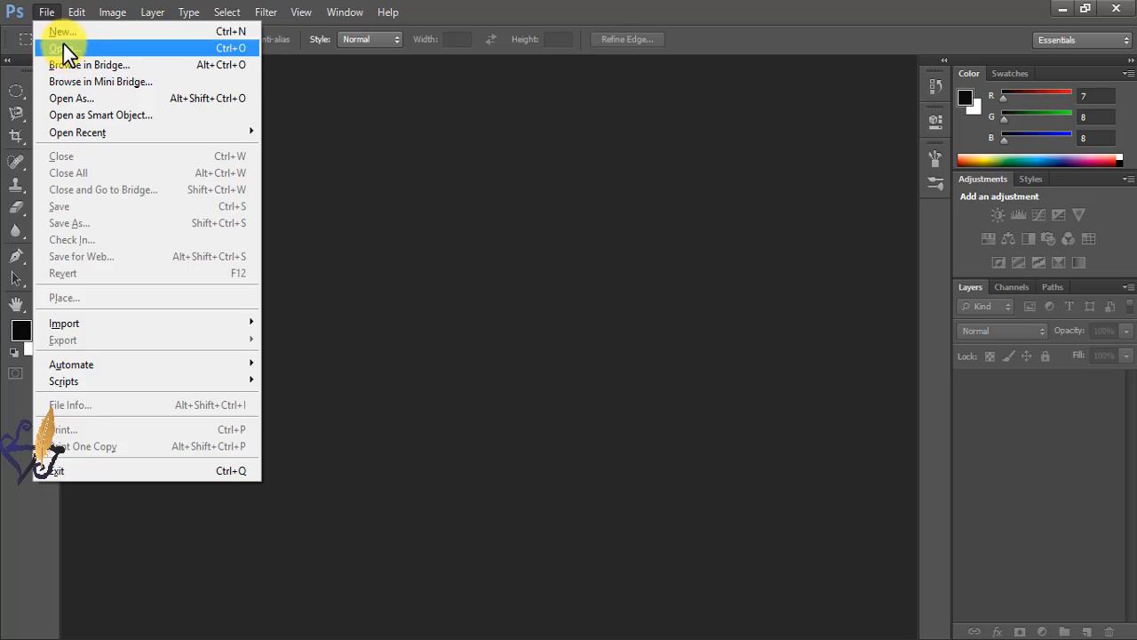
left_click(62, 33)
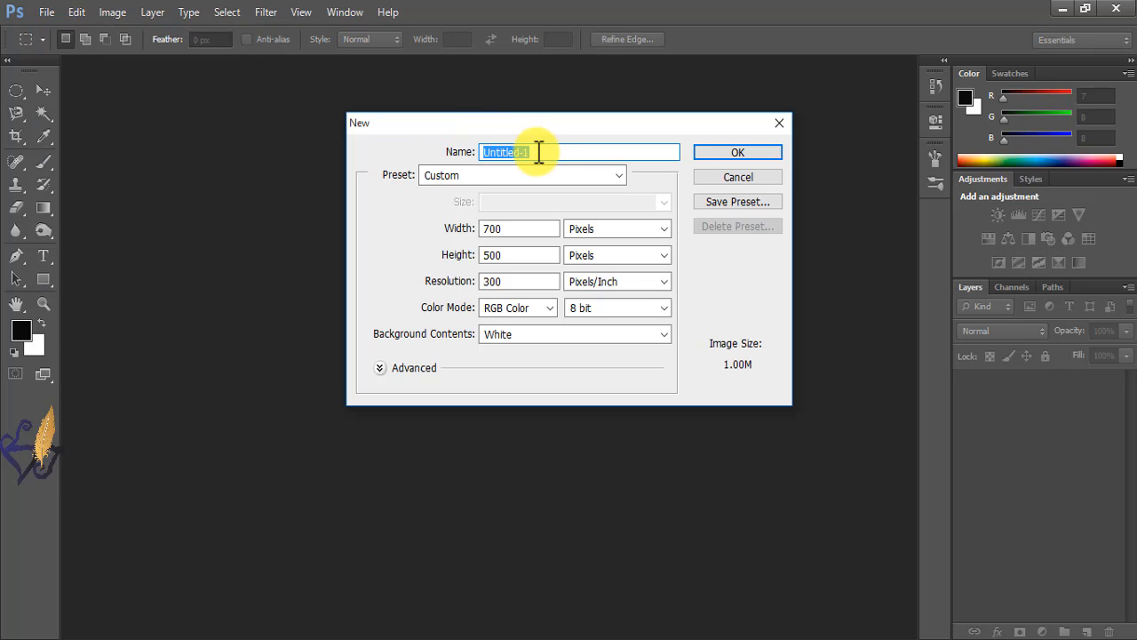
type("ani")
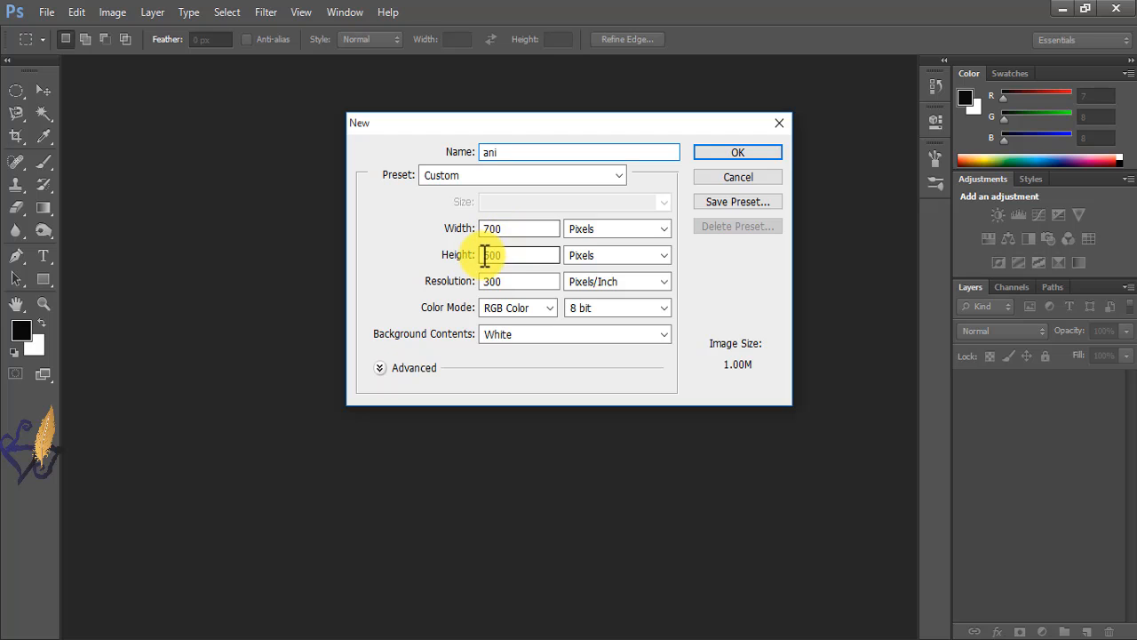
left_click_drag(509, 283, 468, 291)
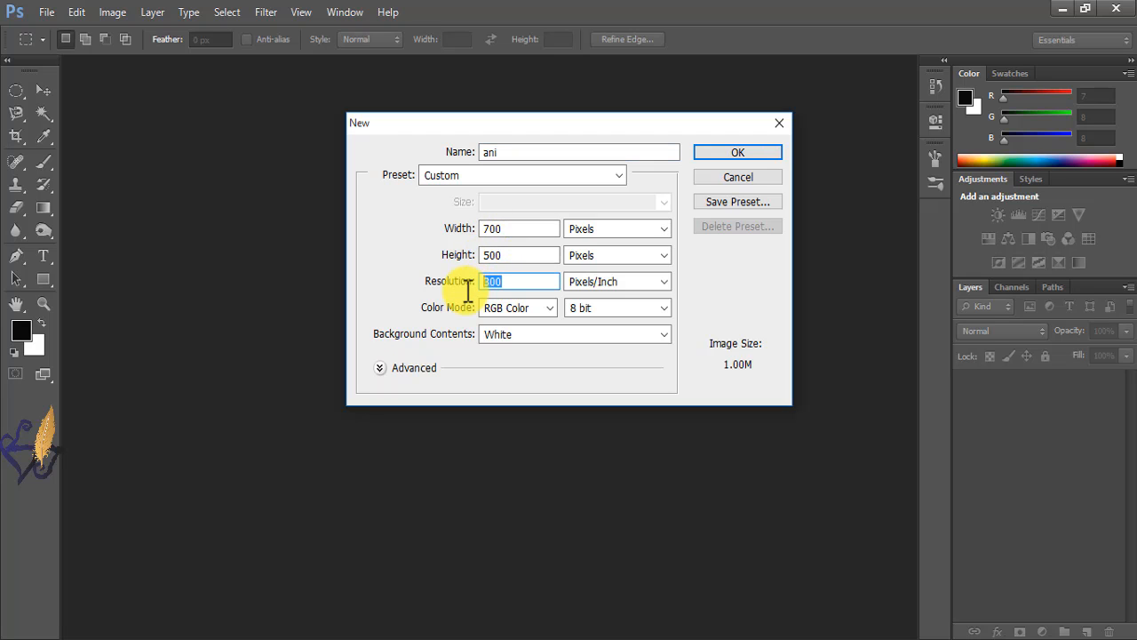
type("72")
key("Return")
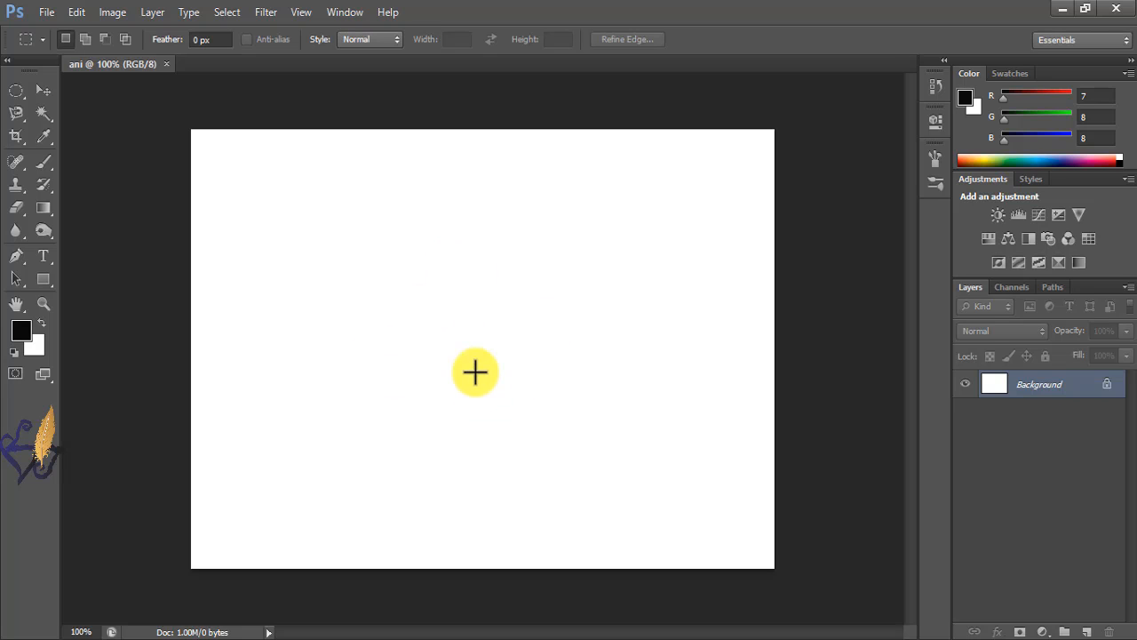
Step: Convert the Background into an editable layer with the default name and show the Timeline
double_click(1033, 394)
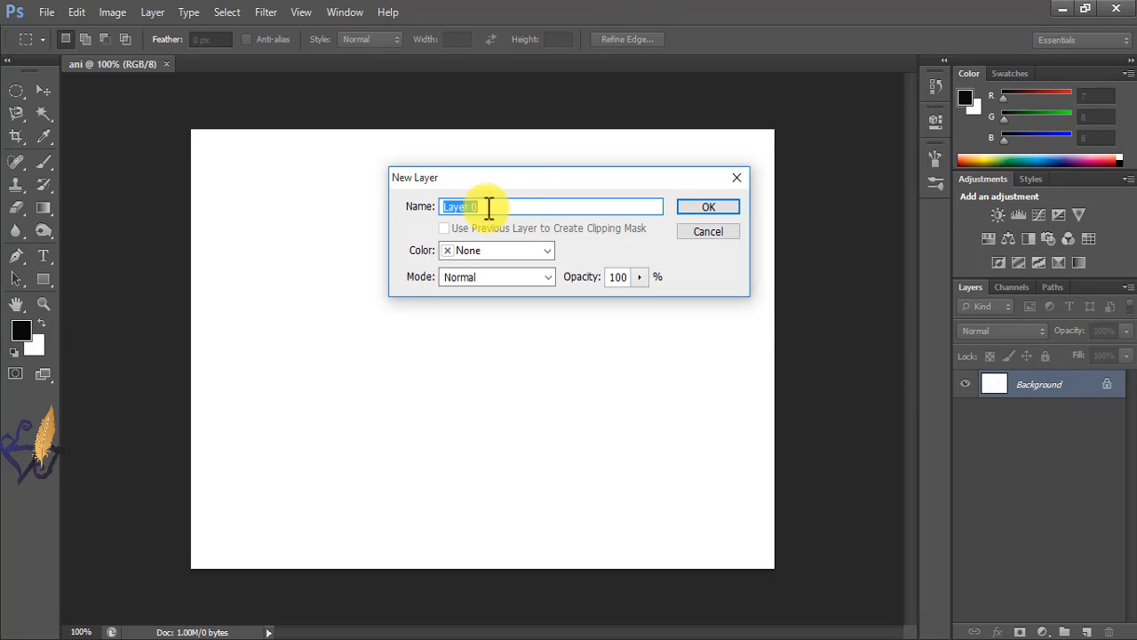
left_click(718, 214)
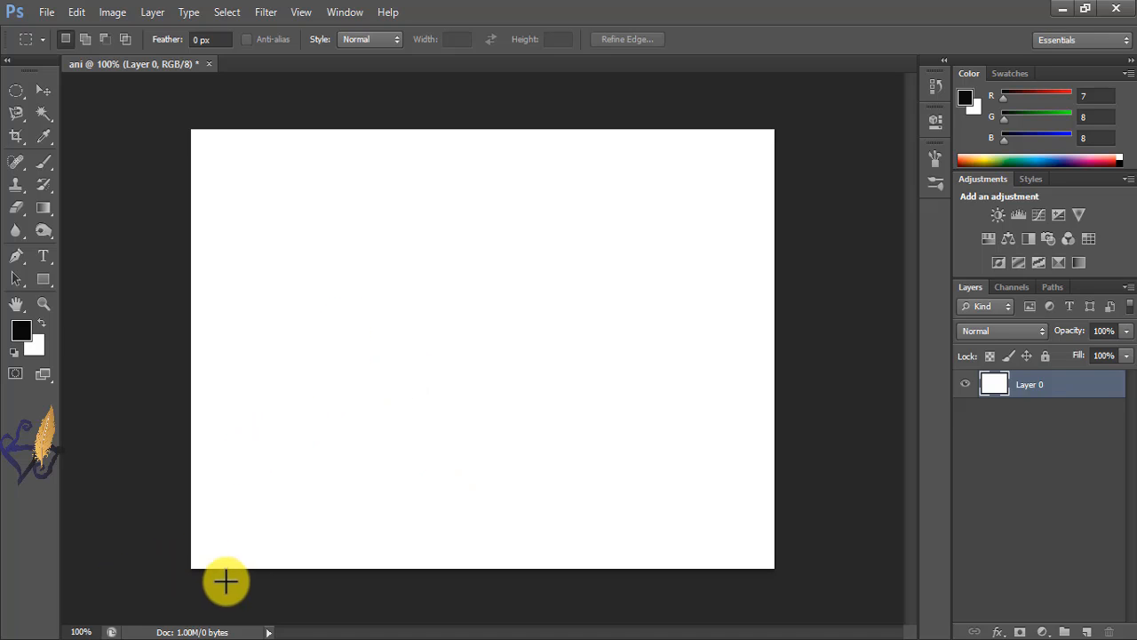
left_click(343, 13)
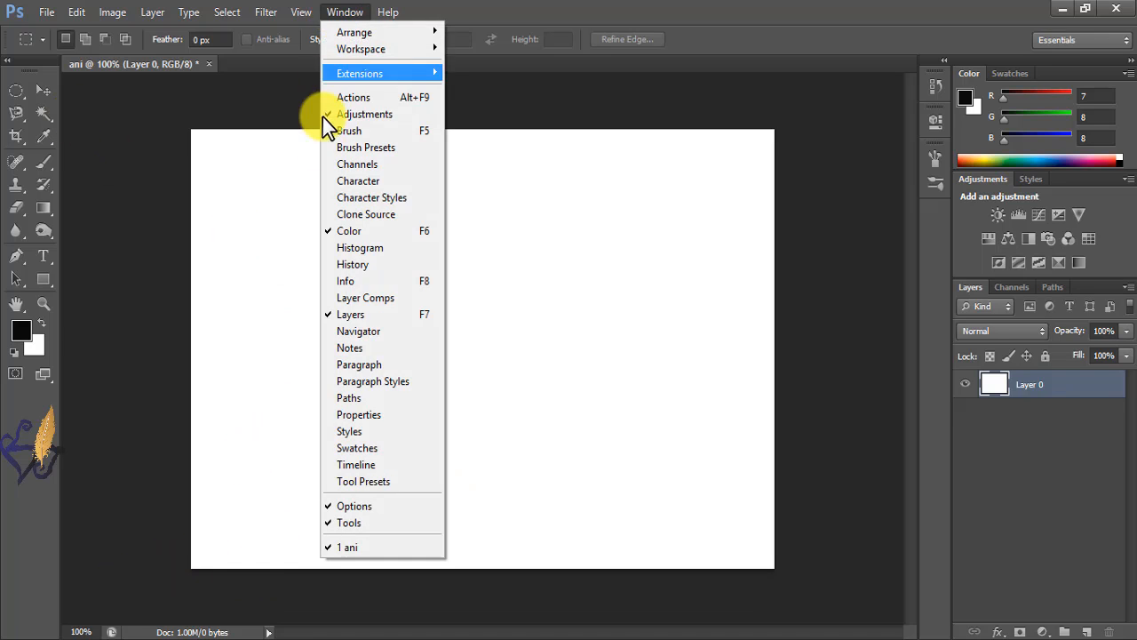
left_click(355, 465)
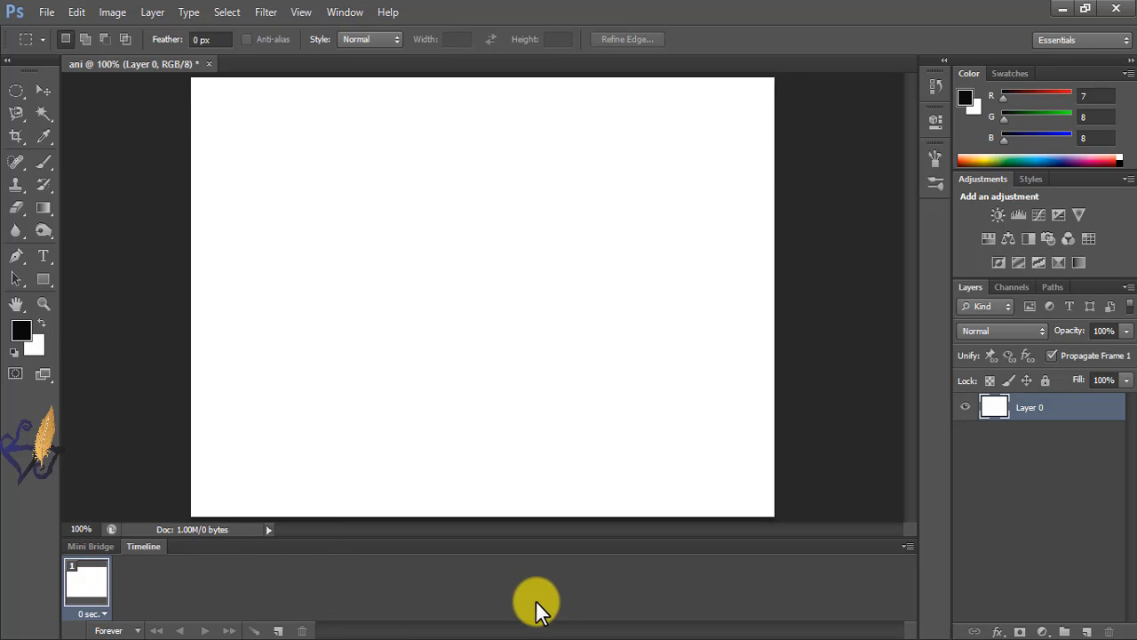
Step: Show the rulers and place a vertical and a horizontal guide through the canvas centre, using the layer's transform box as reference
left_click(43, 92)
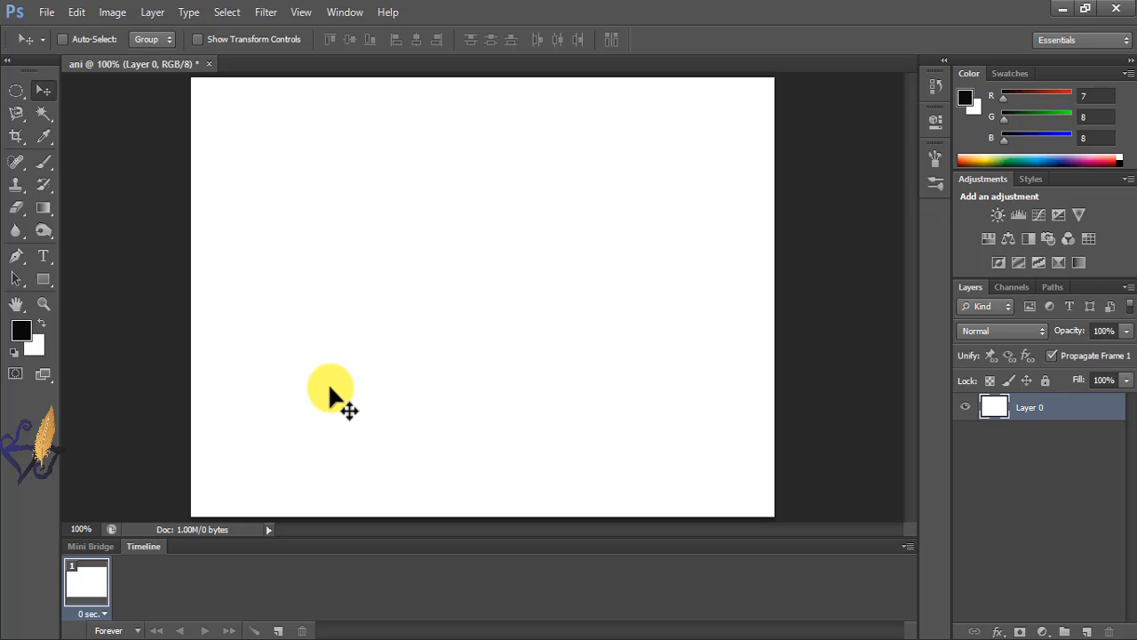
key("ctrl+t")
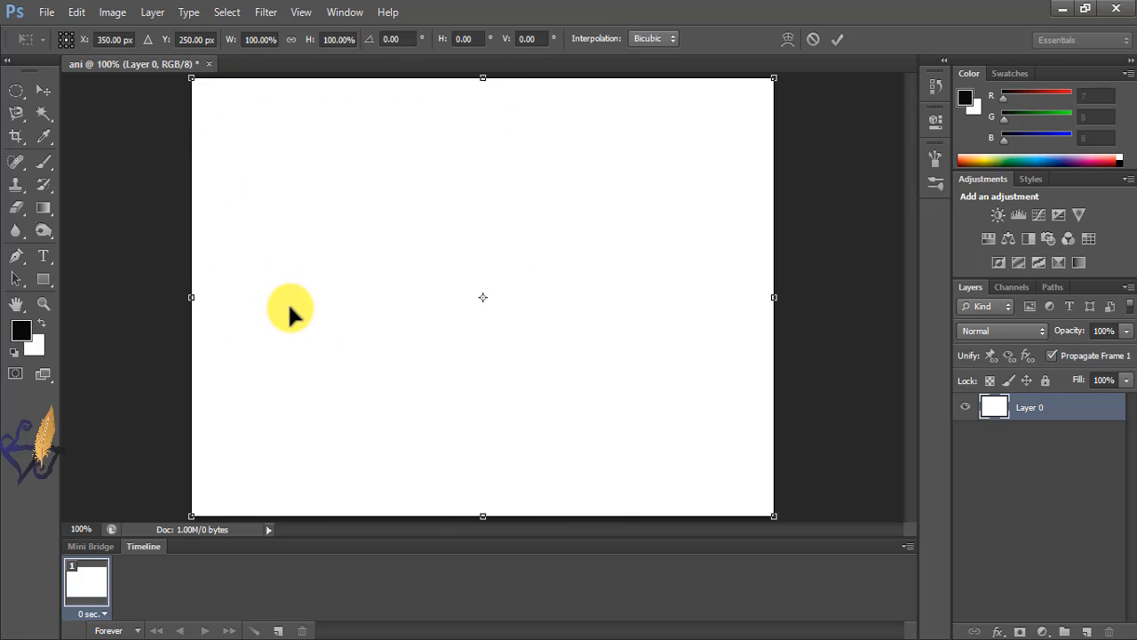
key("ctrl+r")
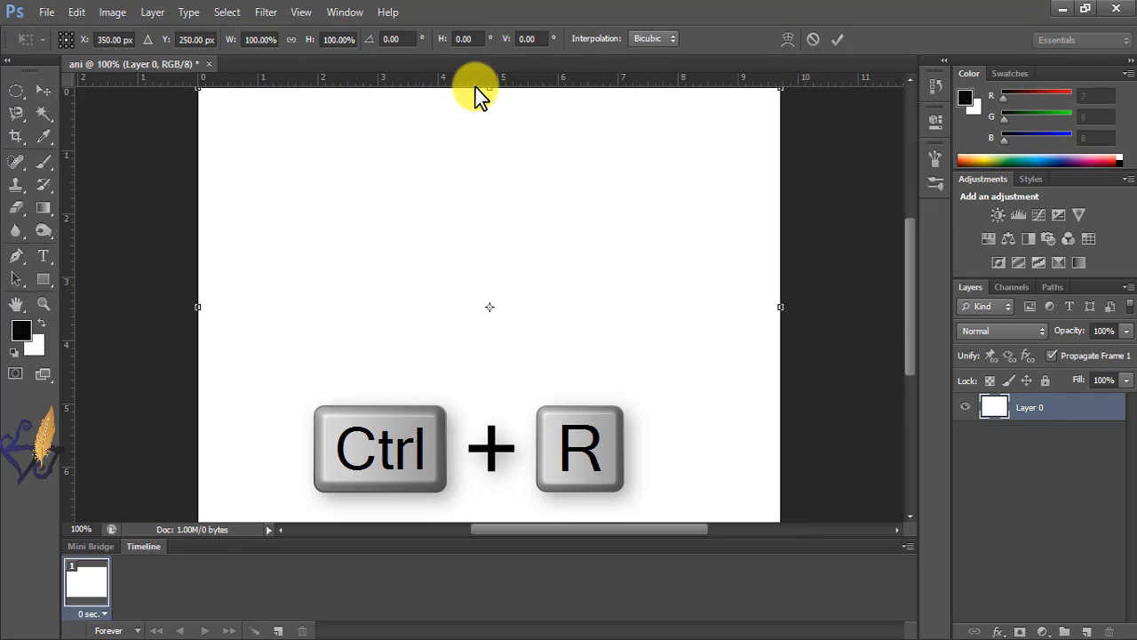
left_click_drag(66, 310, 495, 311)
left_click_drag(545, 80, 545, 308)
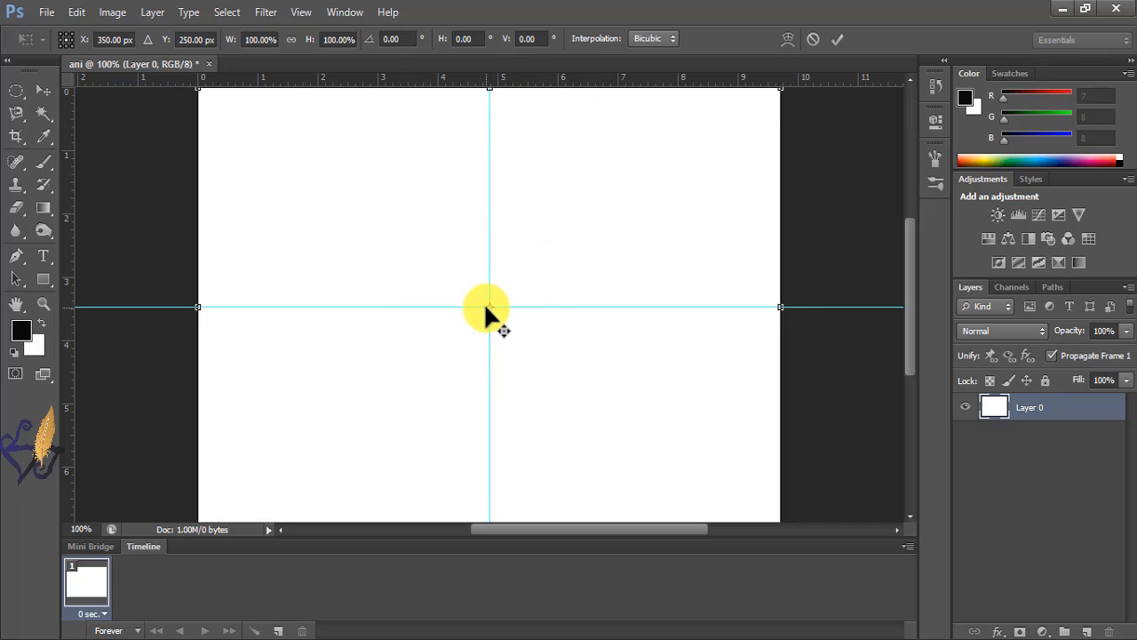
key("Escape")
Step: Add the letter "S" as a text layer near the intersection of the guides
left_click(43, 256)
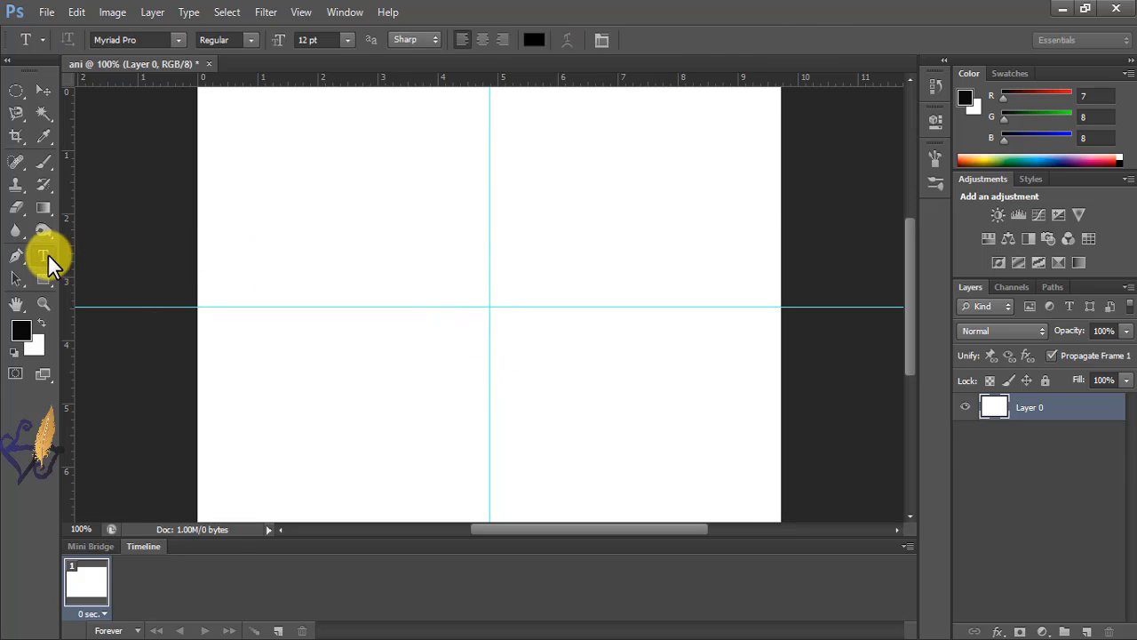
left_click(434, 290)
type("s")
key("ctrl+Return")
key("v")
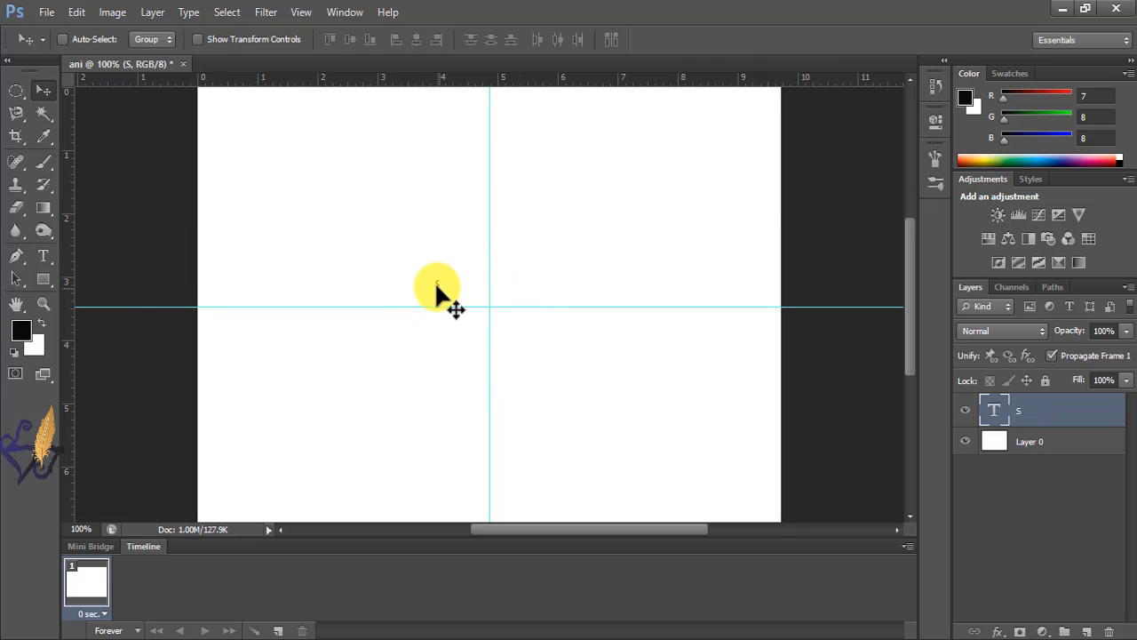
Step: Enlarge the letter S to about 425 pt and centre it on the guide intersection
key("ctrl+t")
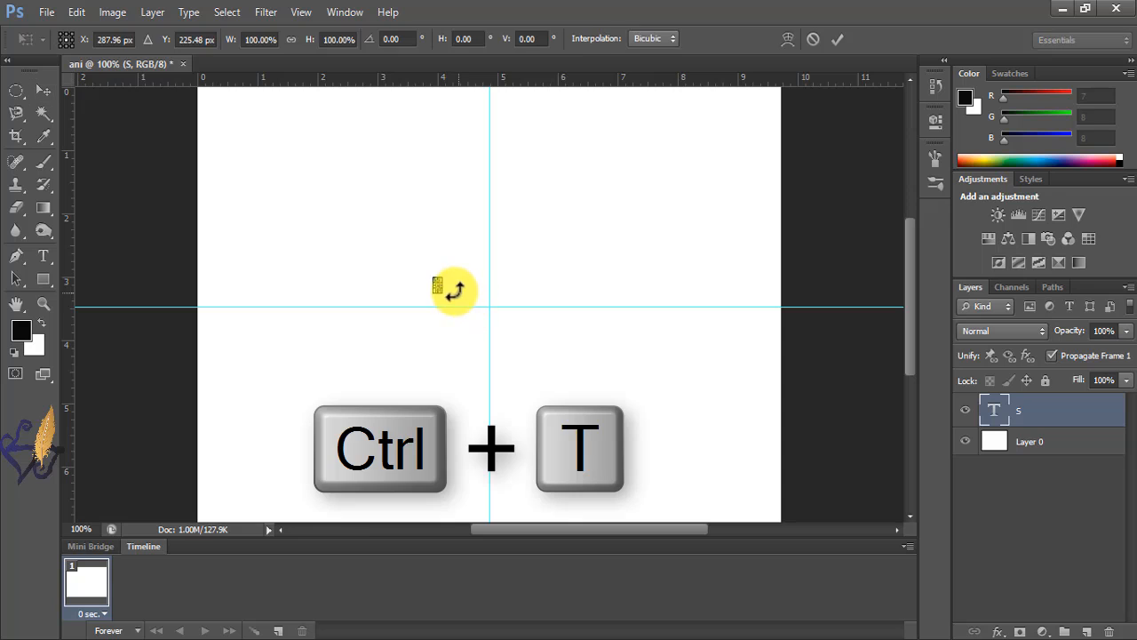
left_click_drag(438, 282, 504, 377)
key("Return")
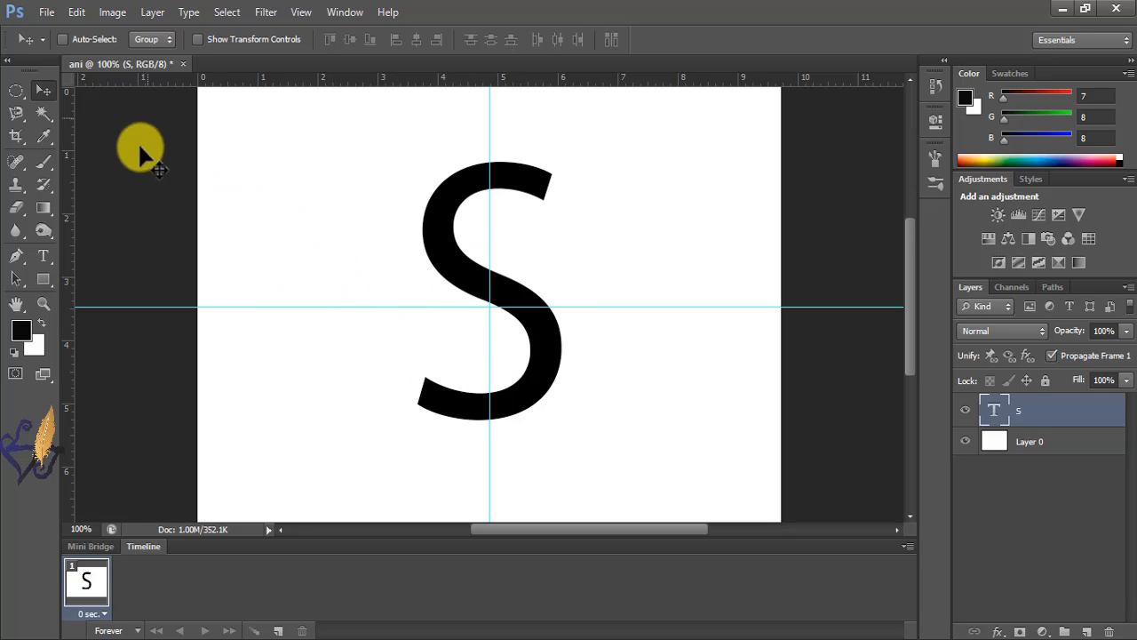
Step: Set the font style of the letter S to Bold, keeping the Myriad Pro font
left_click(42, 255)
left_click(444, 261)
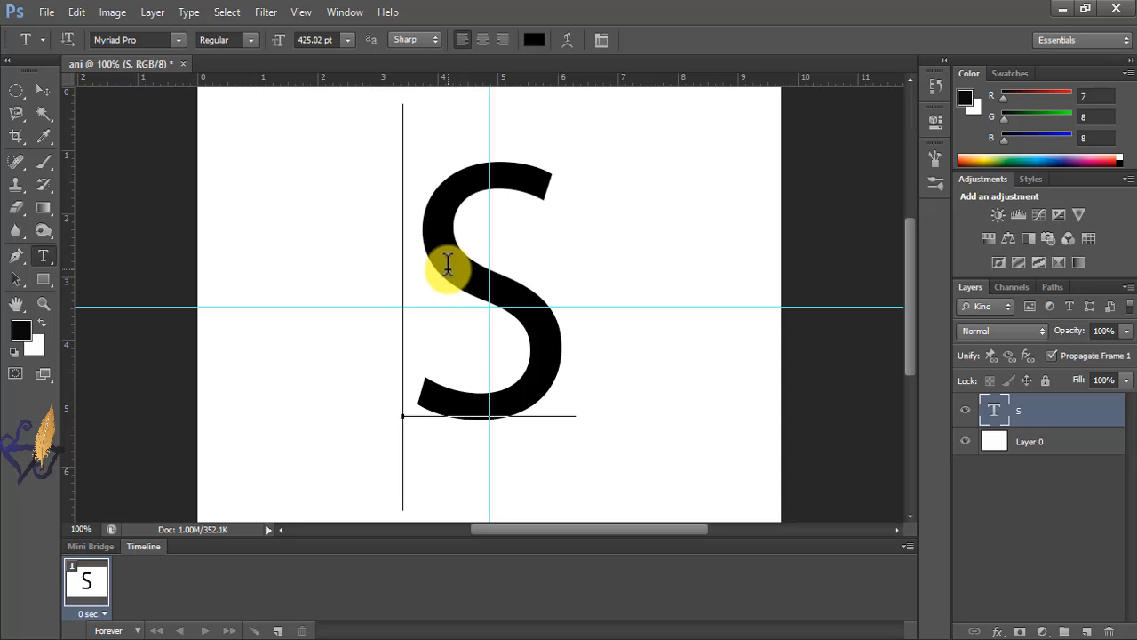
key("ctrl+a")
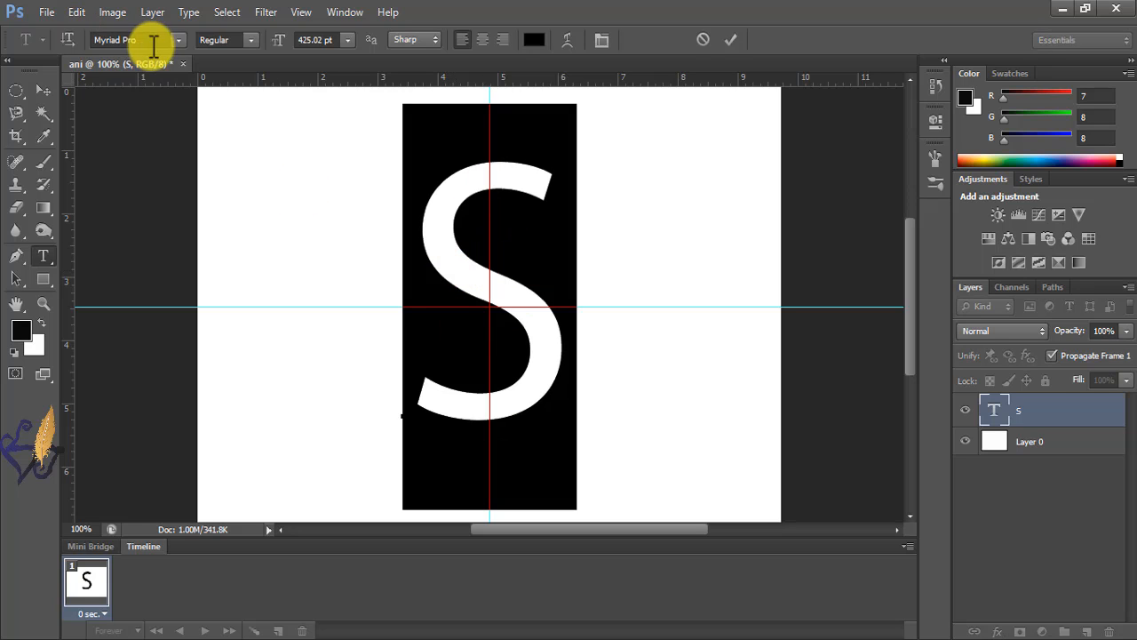
left_click(179, 39)
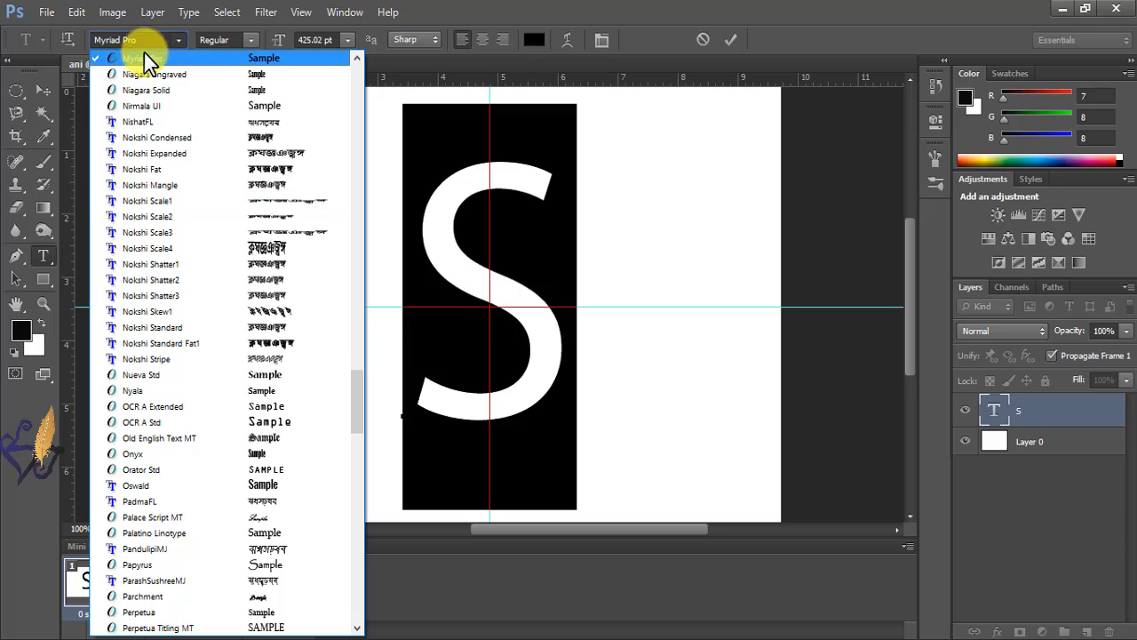
left_click(249, 37)
left_click(251, 36)
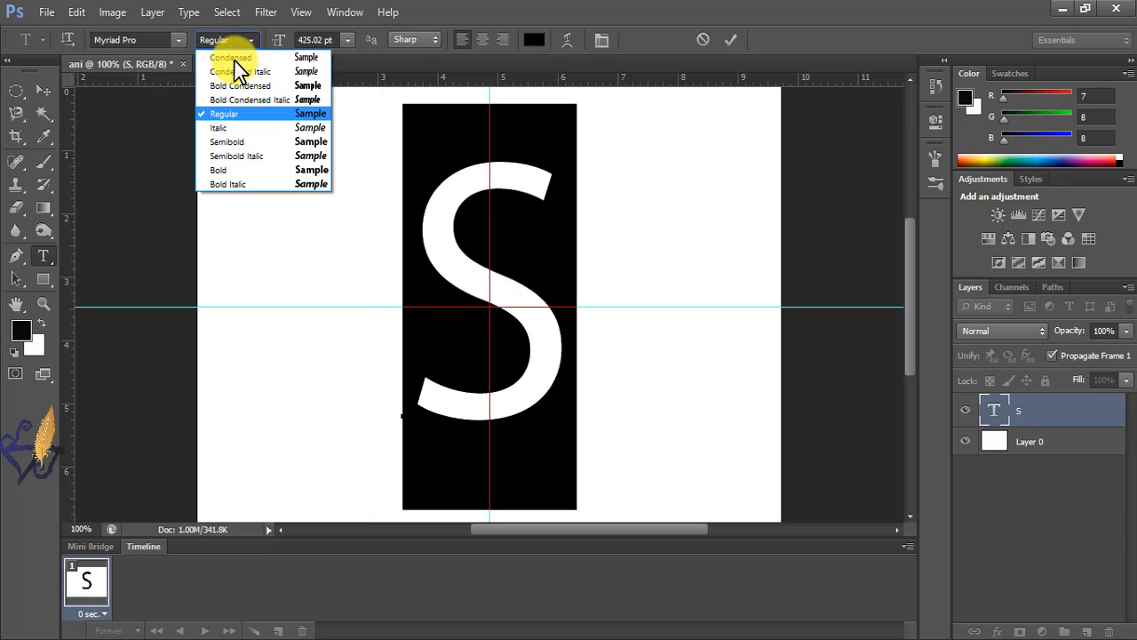
left_click(225, 168)
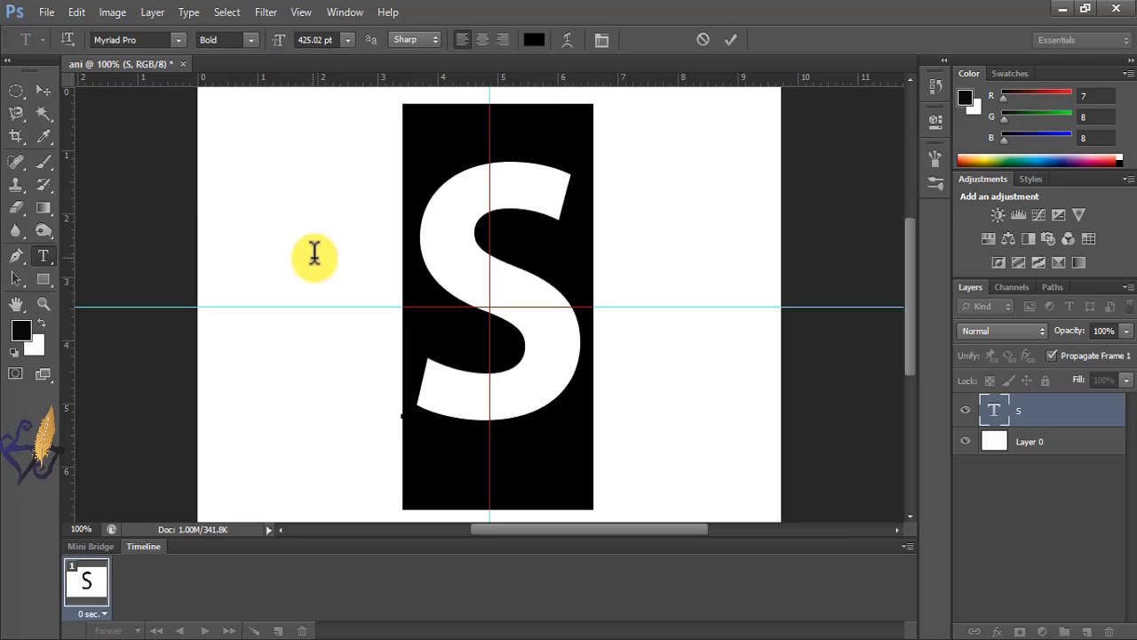
left_click(347, 39)
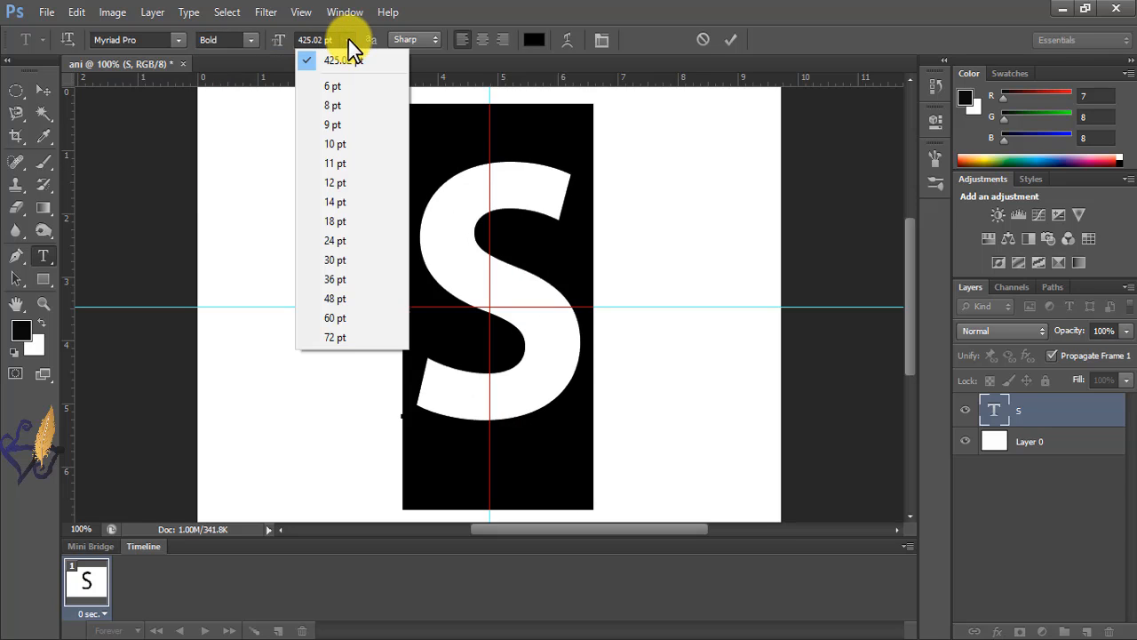
left_click(512, 9)
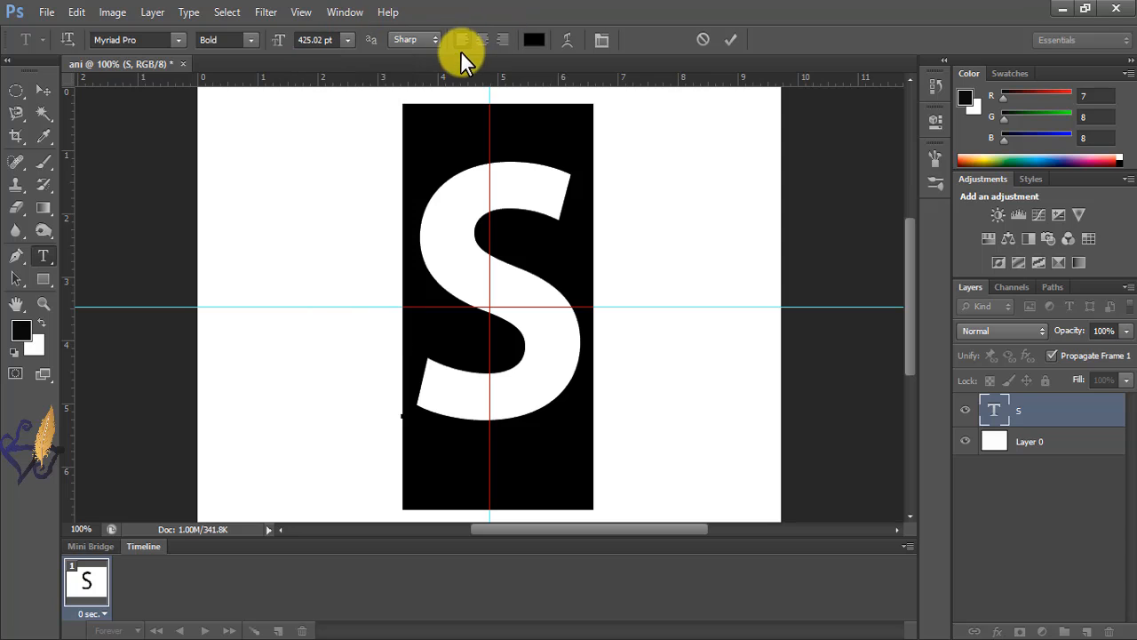
Step: Change the text color of the letter S to magenta e812db
left_click(536, 41)
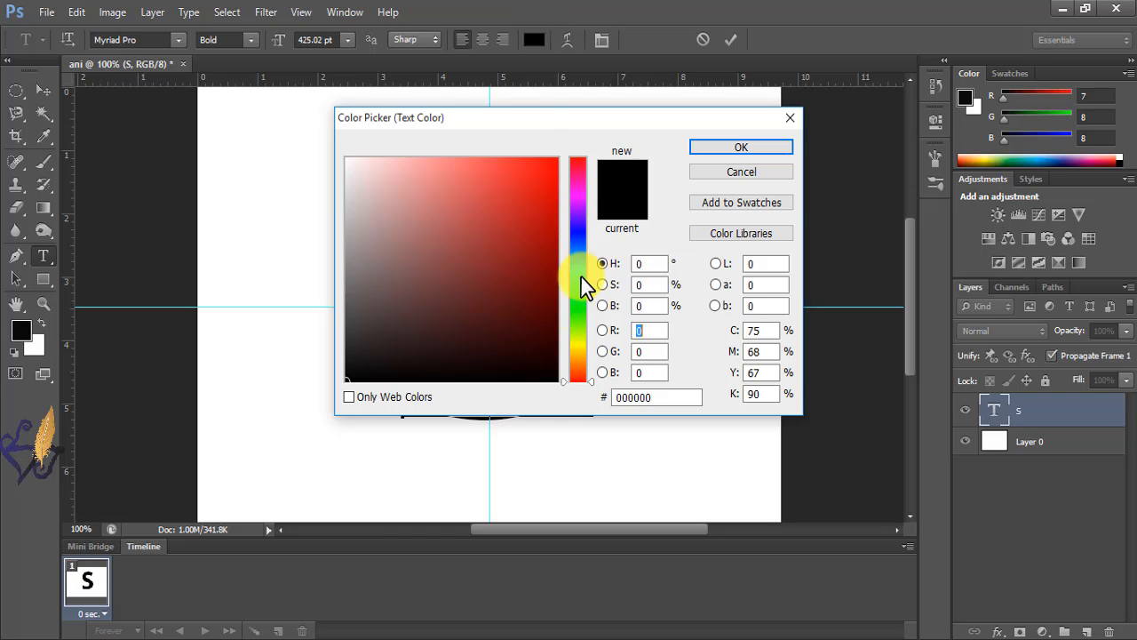
left_click(577, 191)
left_click(577, 199)
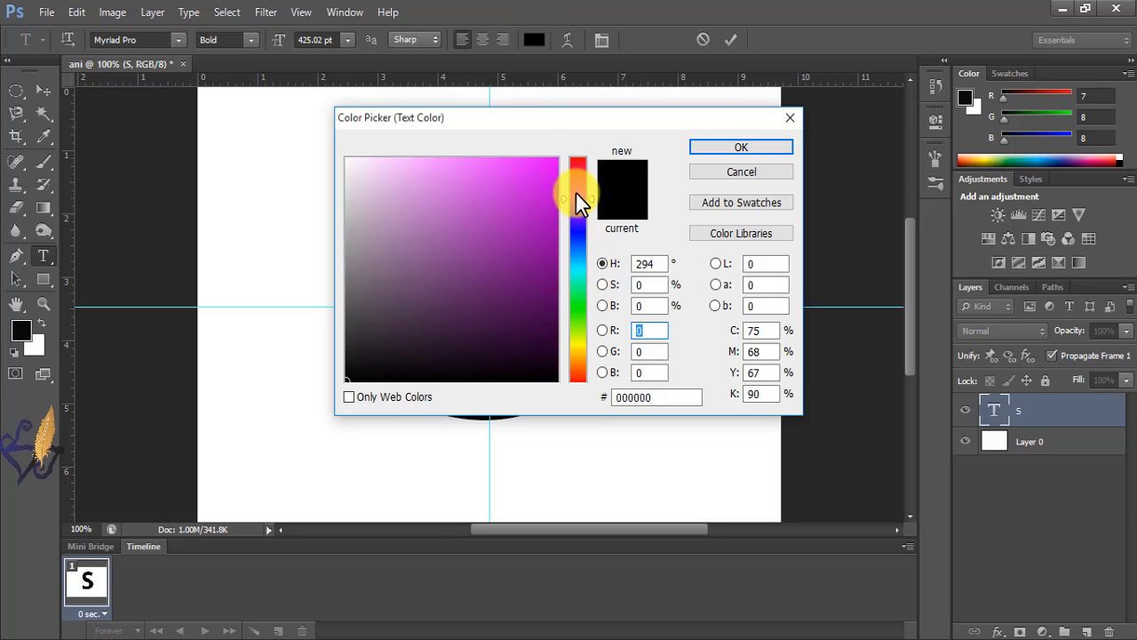
left_click(576, 192)
left_click(541, 178)
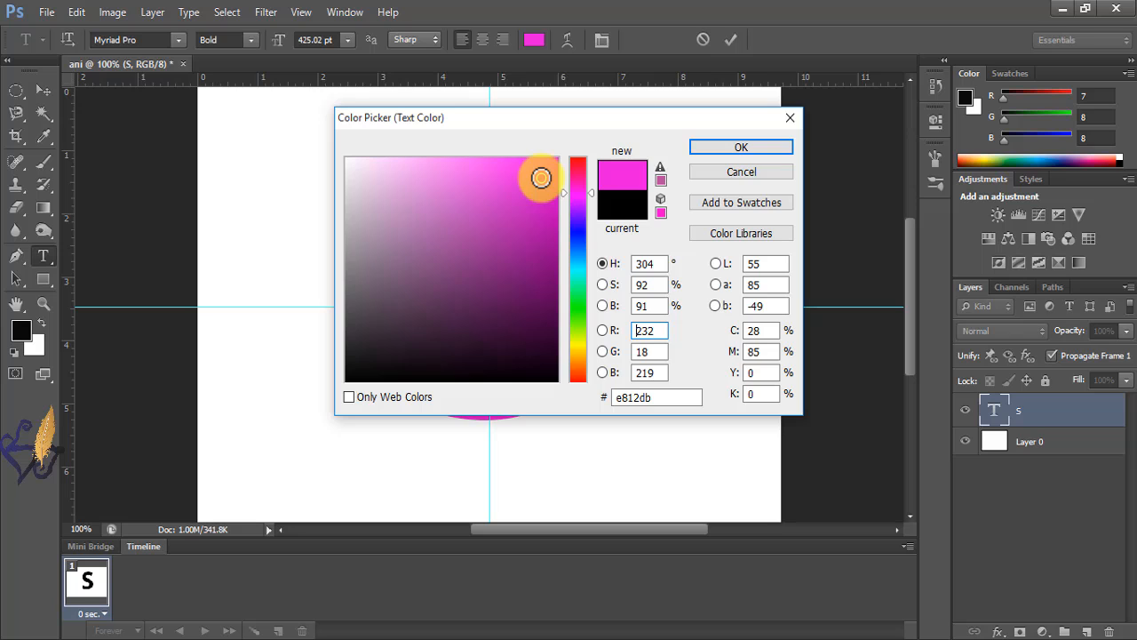
left_click(752, 148)
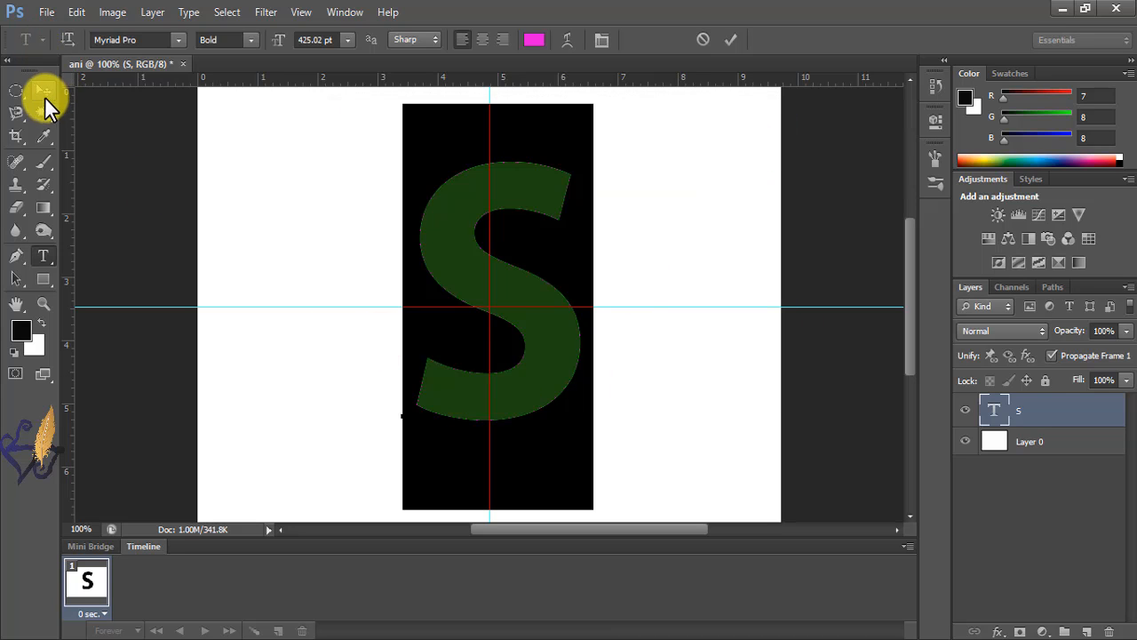
left_click(45, 92)
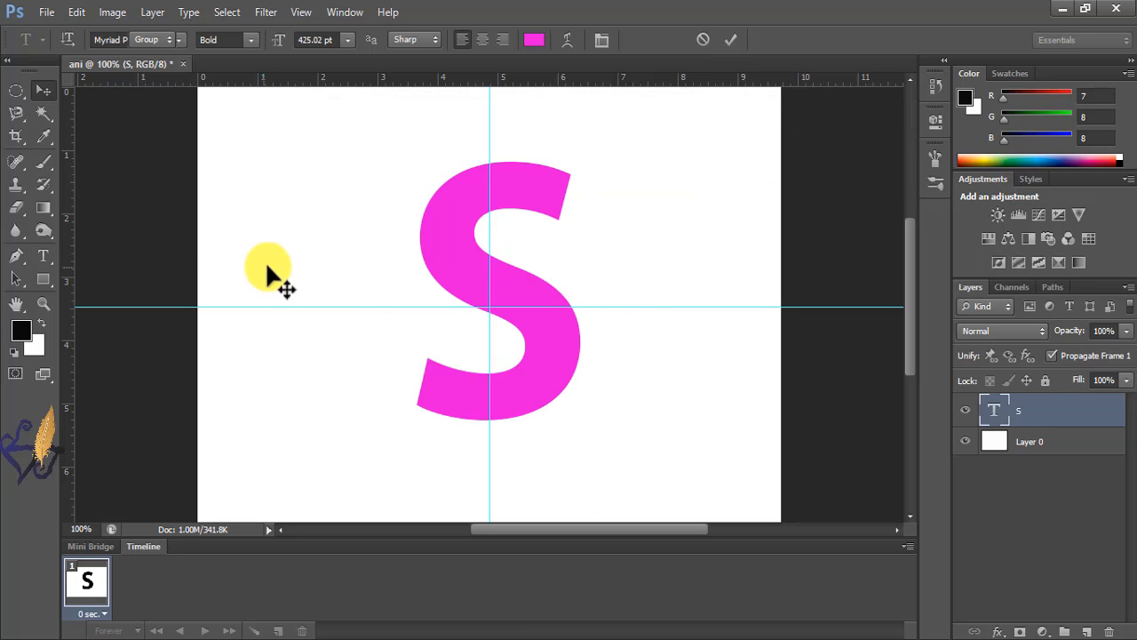
Step: Add a second animation frame and hide the S layer in it
left_click(279, 632)
left_click(134, 591)
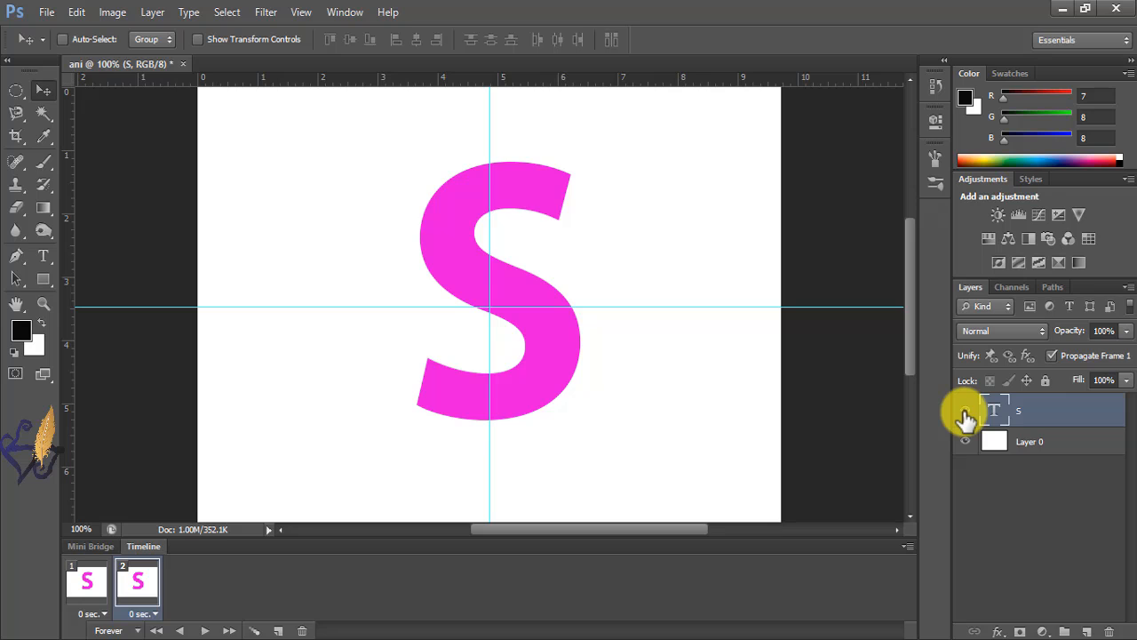
left_click(965, 412)
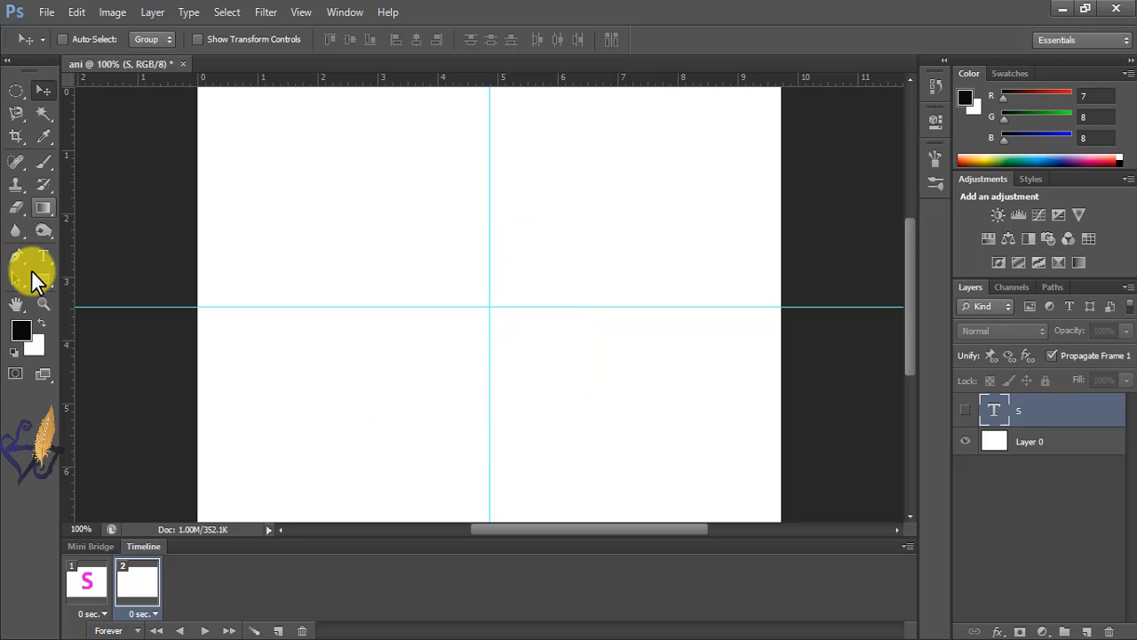
Step: Add the letter "A" as a new text layer in the upper right area of the canvas
left_click(42, 260)
left_click(702, 174)
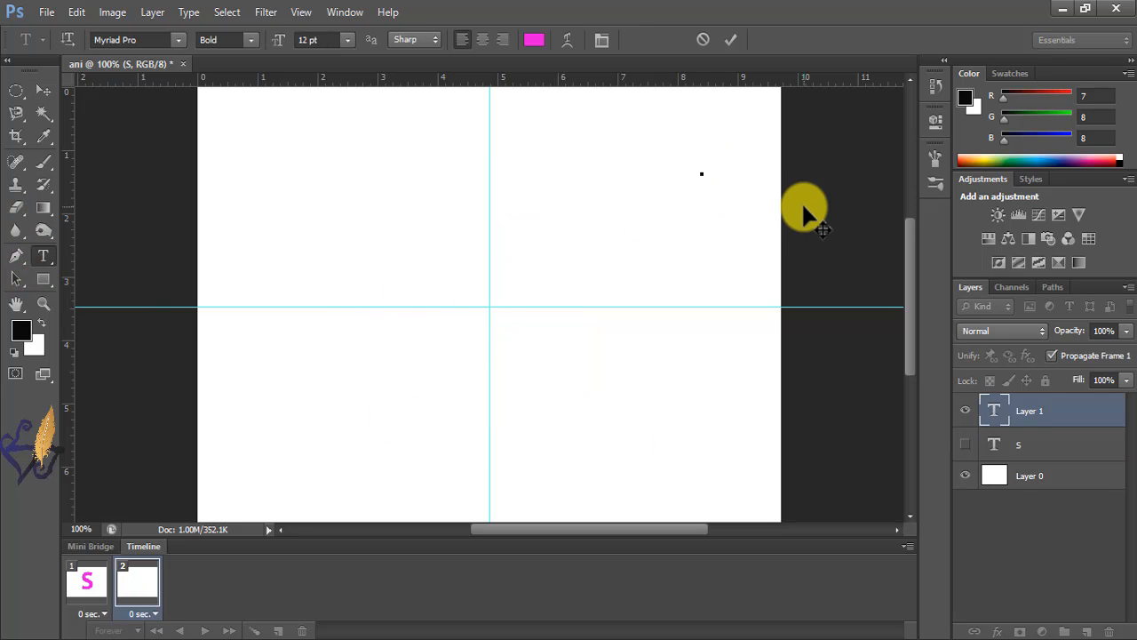
type("A")
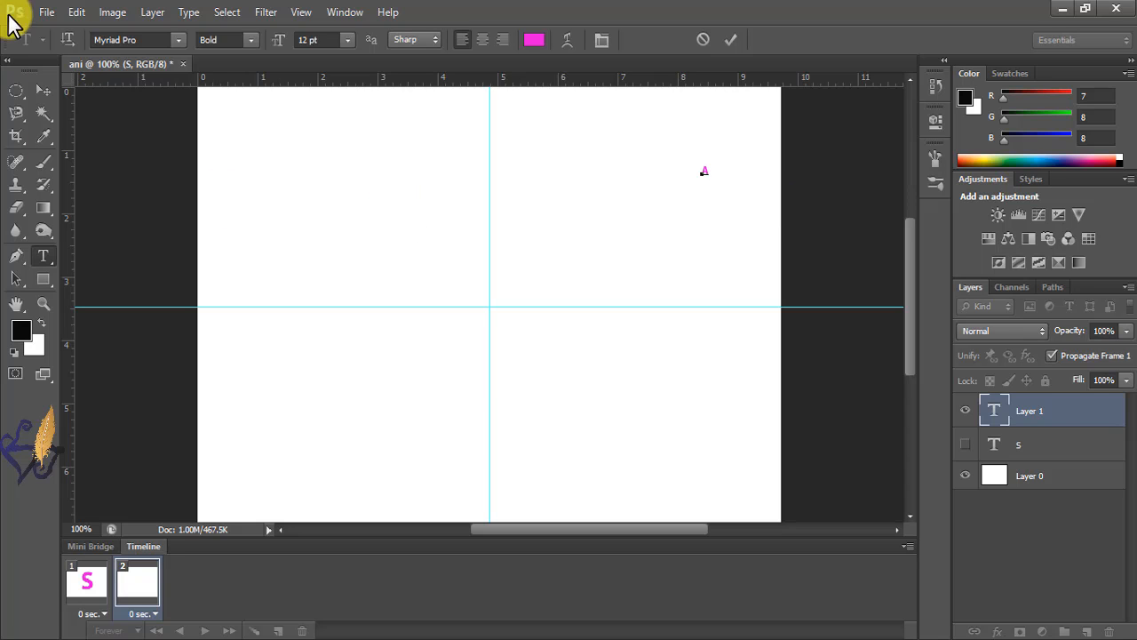
left_click(44, 89)
Step: Enlarge the letter A to about 436 pt, center it where the guides cross, and apply the transformation
key("ctrl+t")
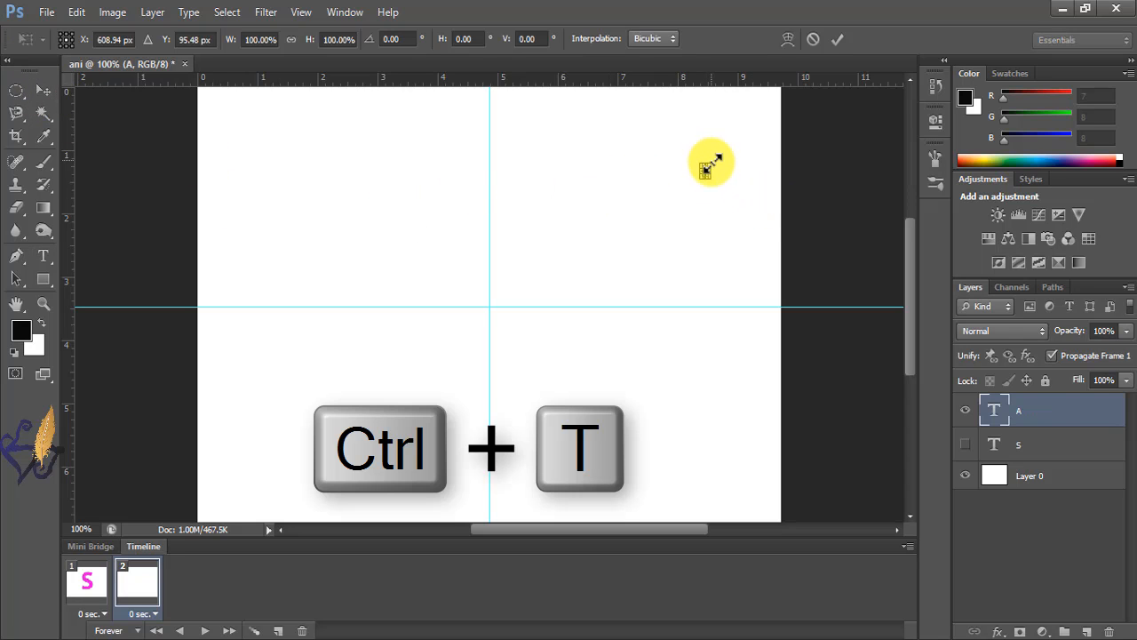
left_click_drag(710, 163, 796, 233)
left_click_drag(796, 233, 802, 223)
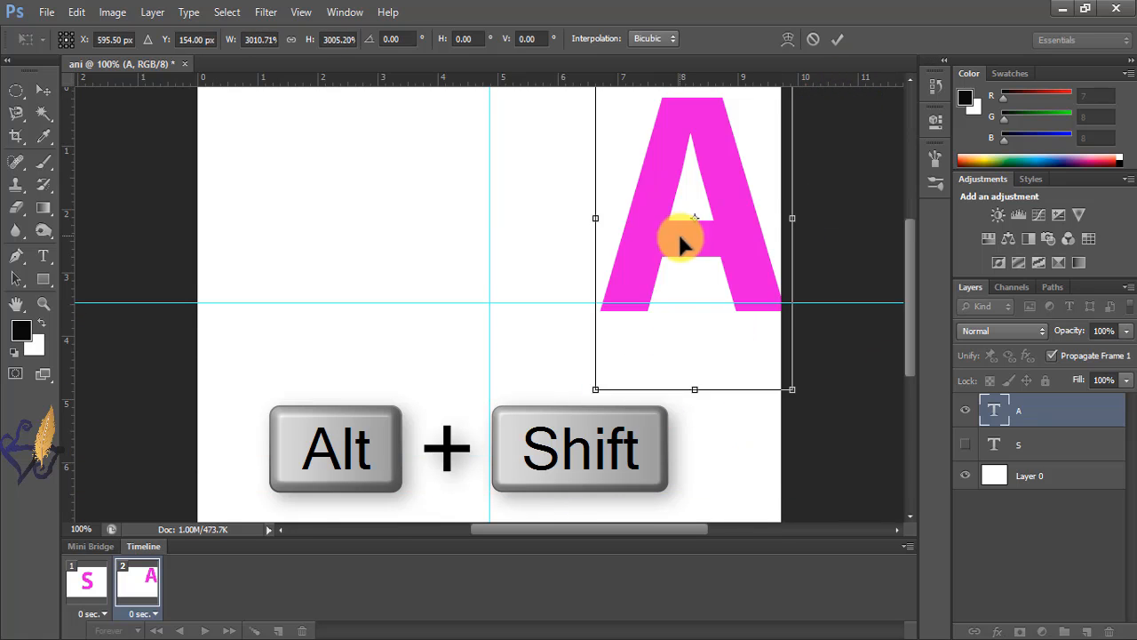
left_click_drag(679, 233, 472, 306)
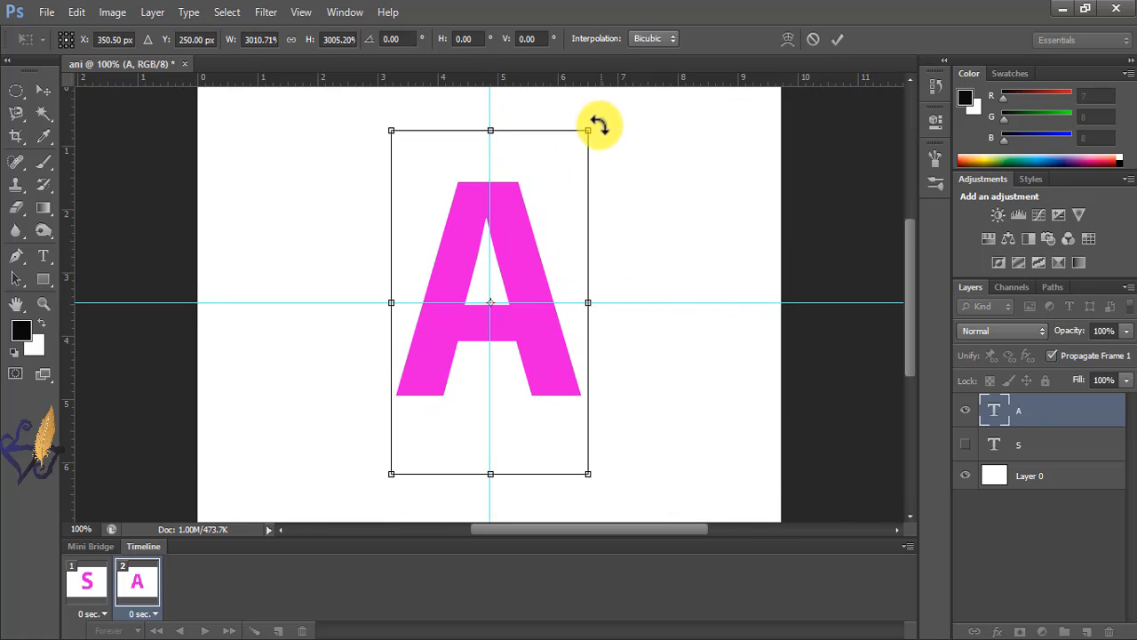
left_click_drag(588, 131, 617, 101)
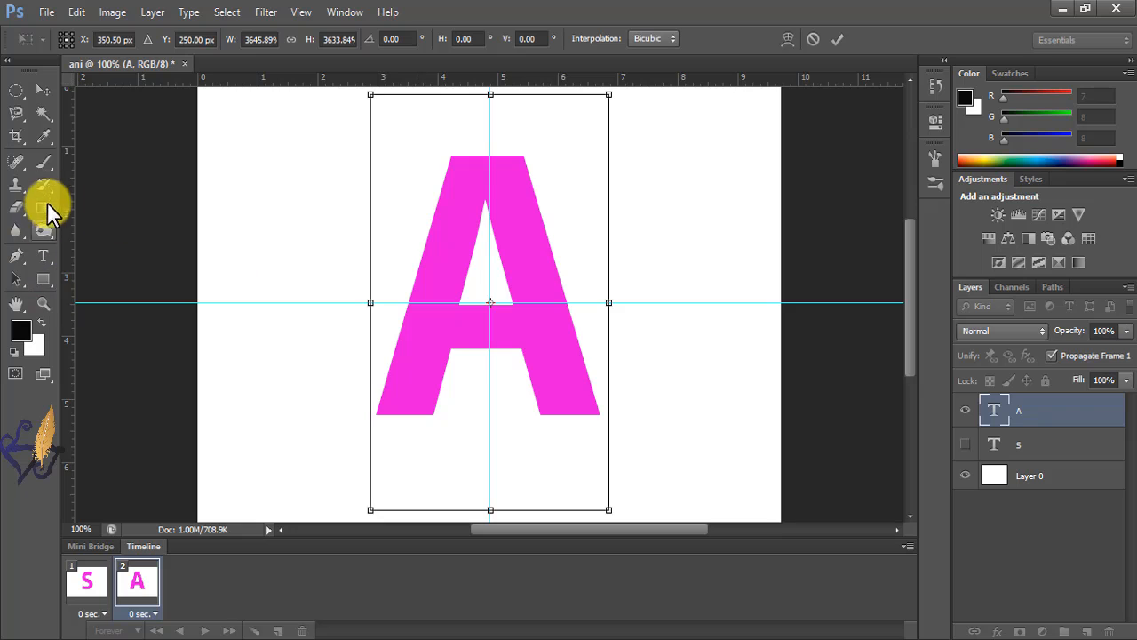
left_click(43, 256)
left_click(488, 260)
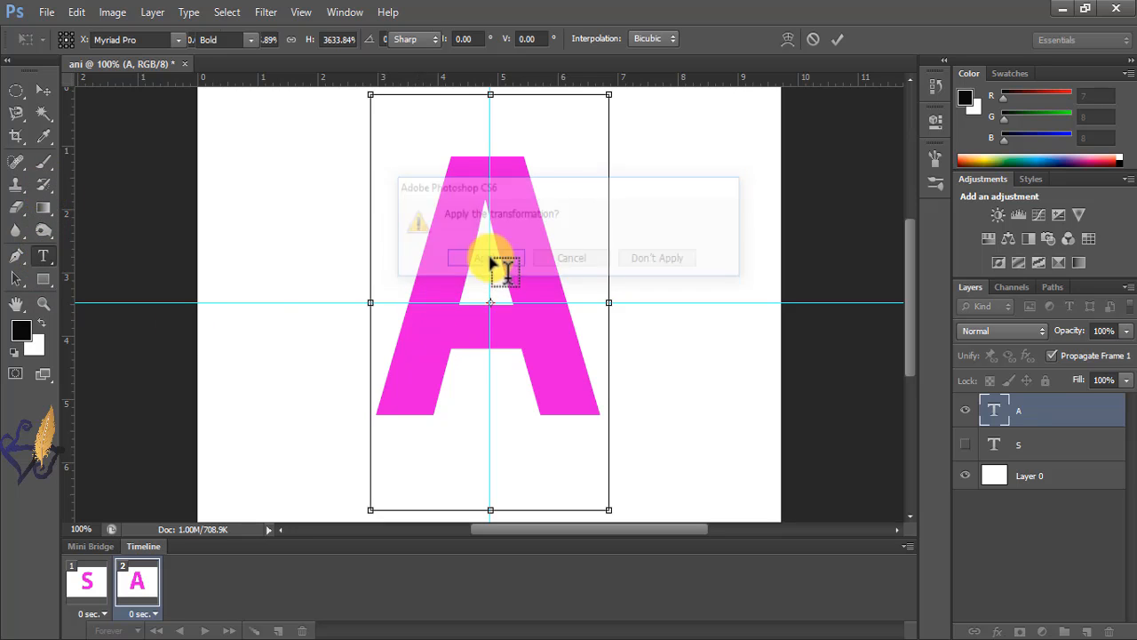
Step: Change the text color of the letter A to blue 1230e8
double_click(437, 310)
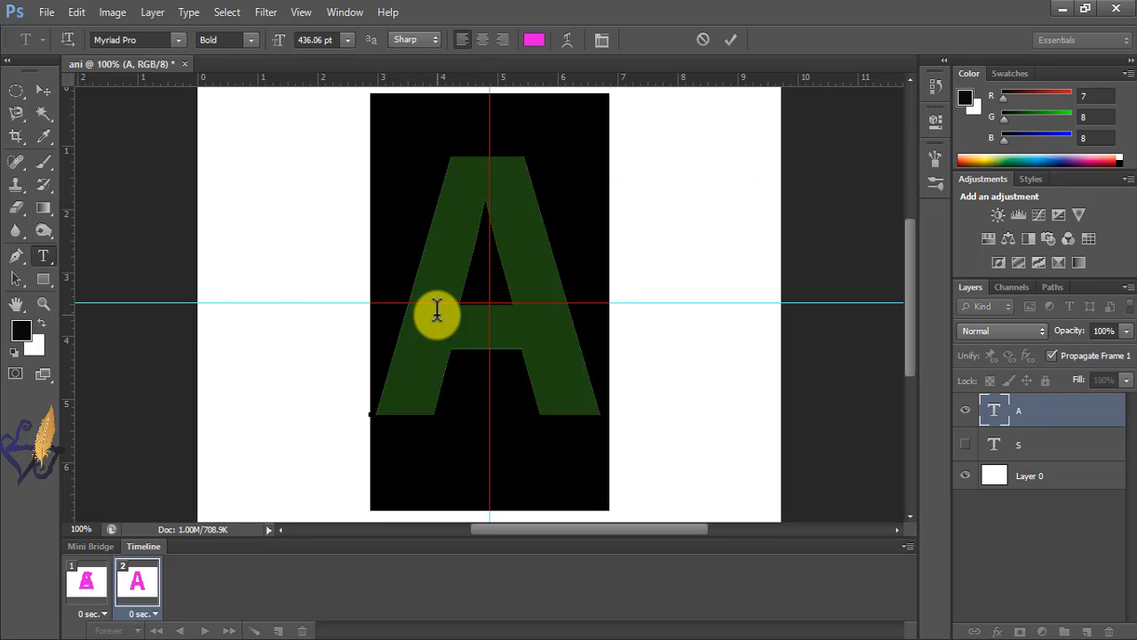
left_click(534, 39)
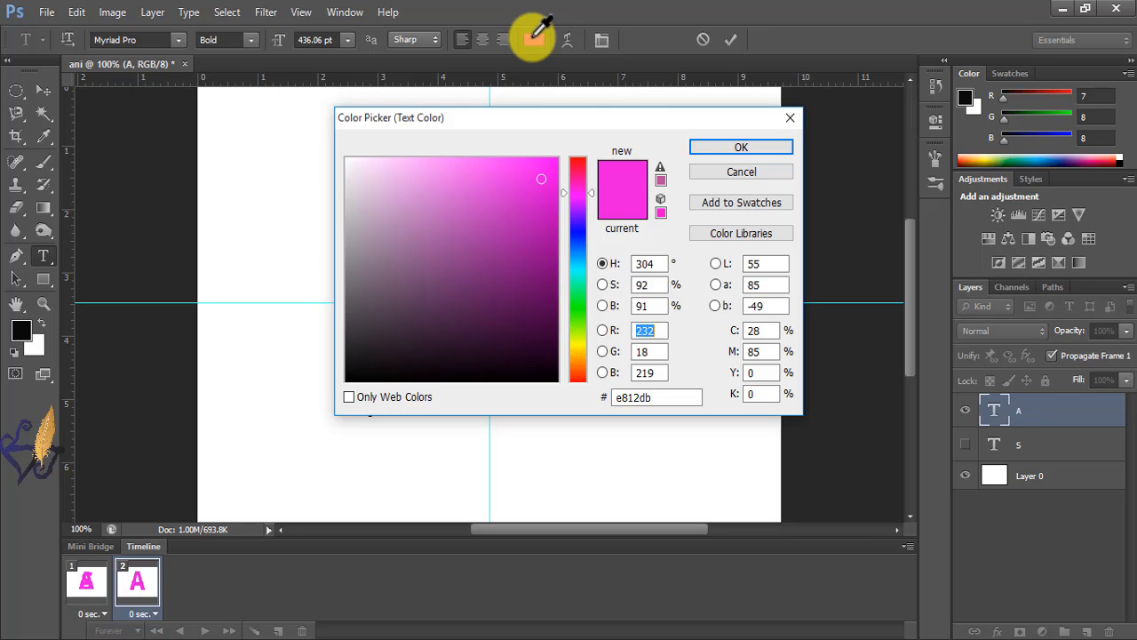
left_click(576, 238)
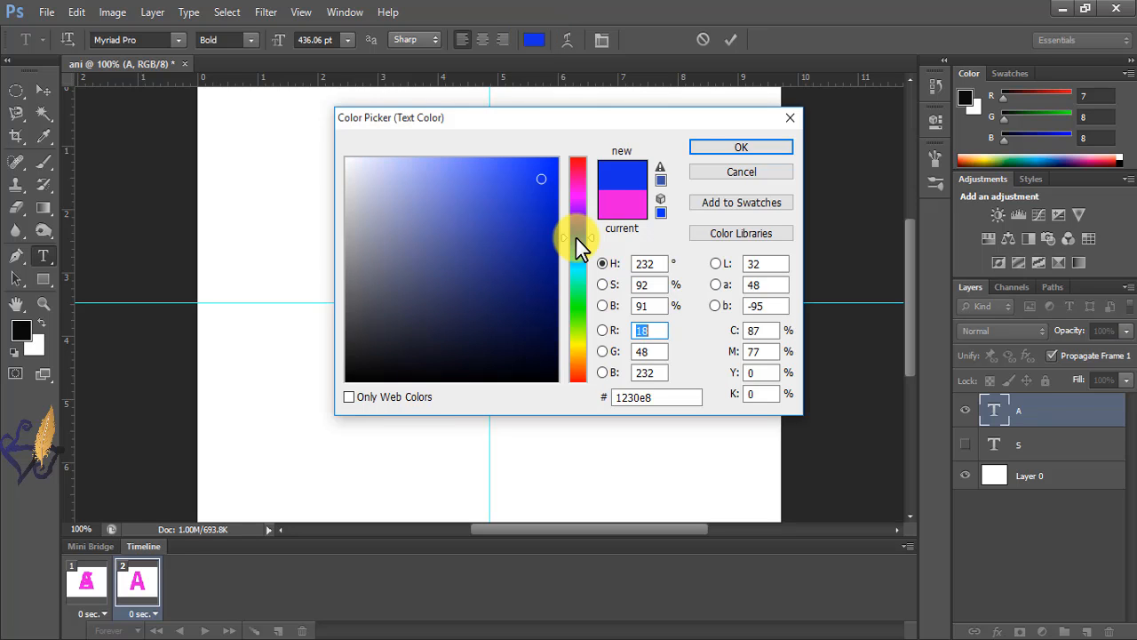
left_click(739, 145)
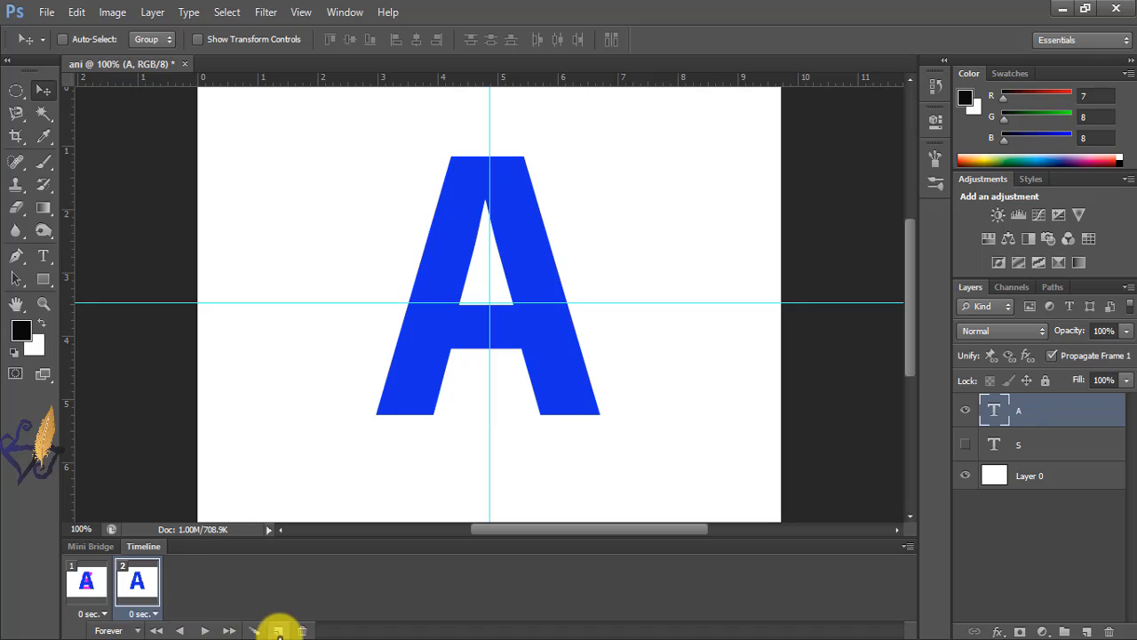
Step: Add a third animation frame with the A layer hidden, and create the letter "G" in it as a new text layer
left_click(278, 630)
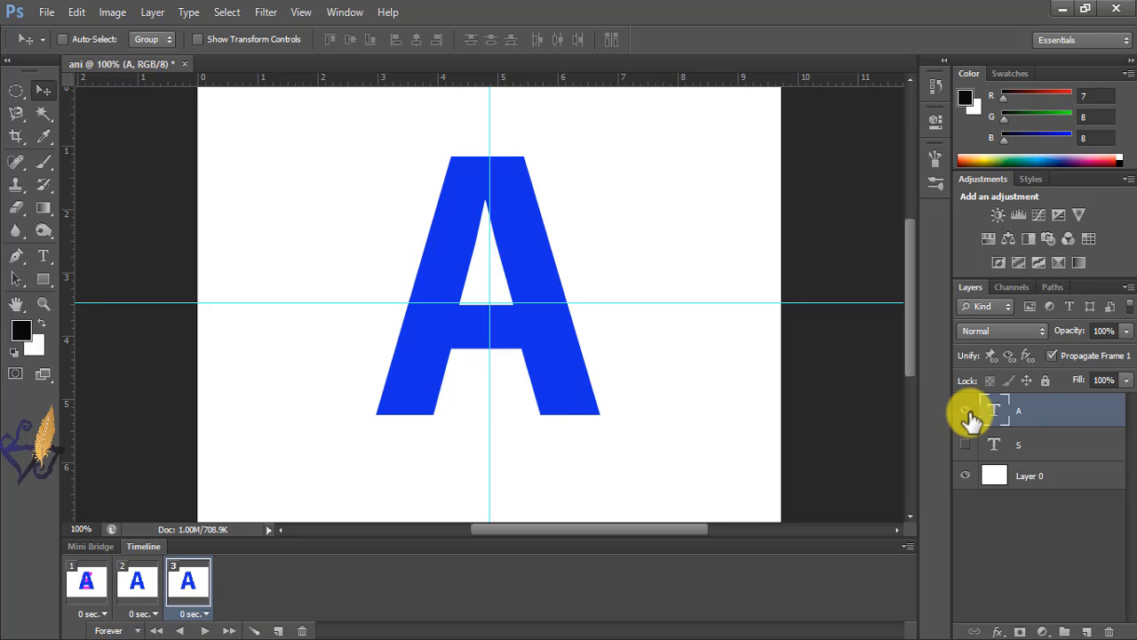
left_click(966, 412)
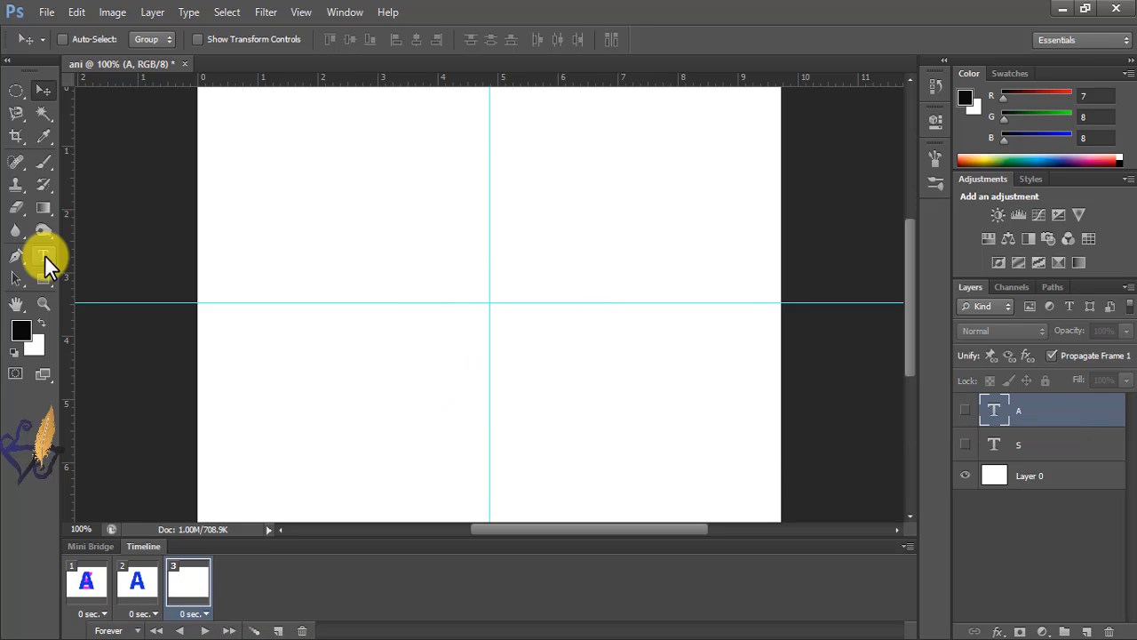
left_click(45, 255)
left_click(480, 294)
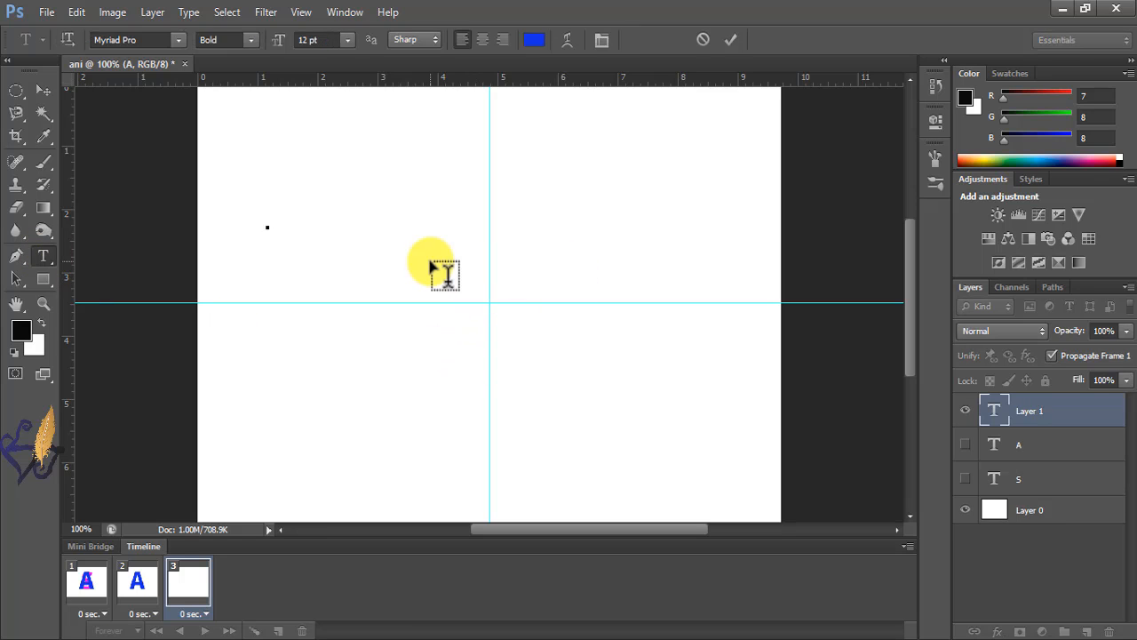
type("a")
left_click(39, 91)
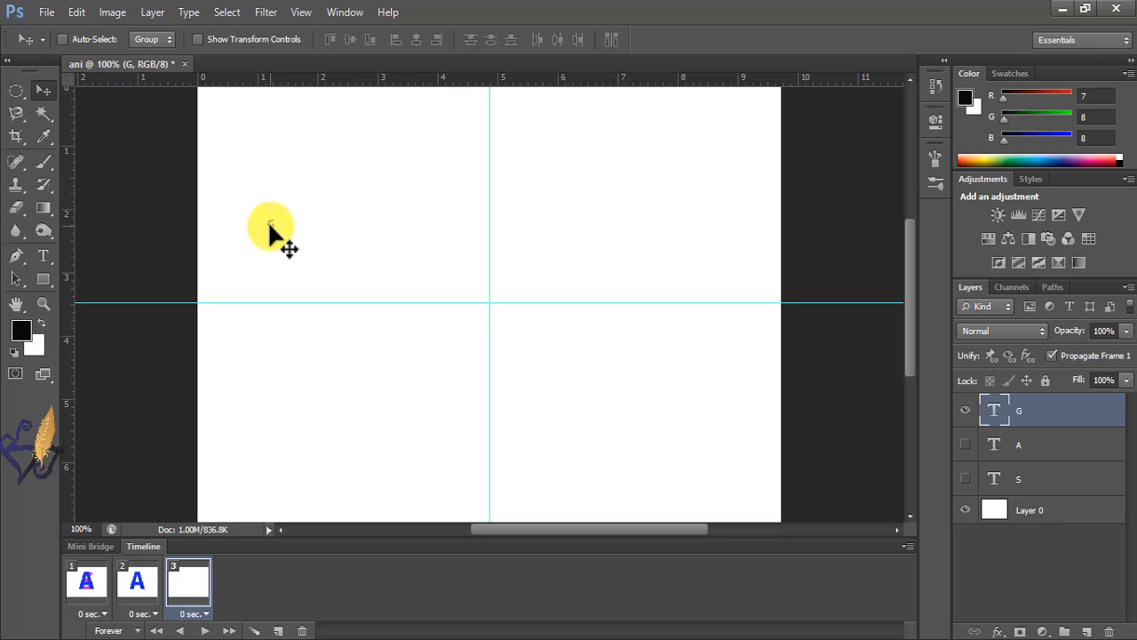
Step: Enlarge the letter G to about 386 pt and center it where the guides cross
key("ctrl+t")
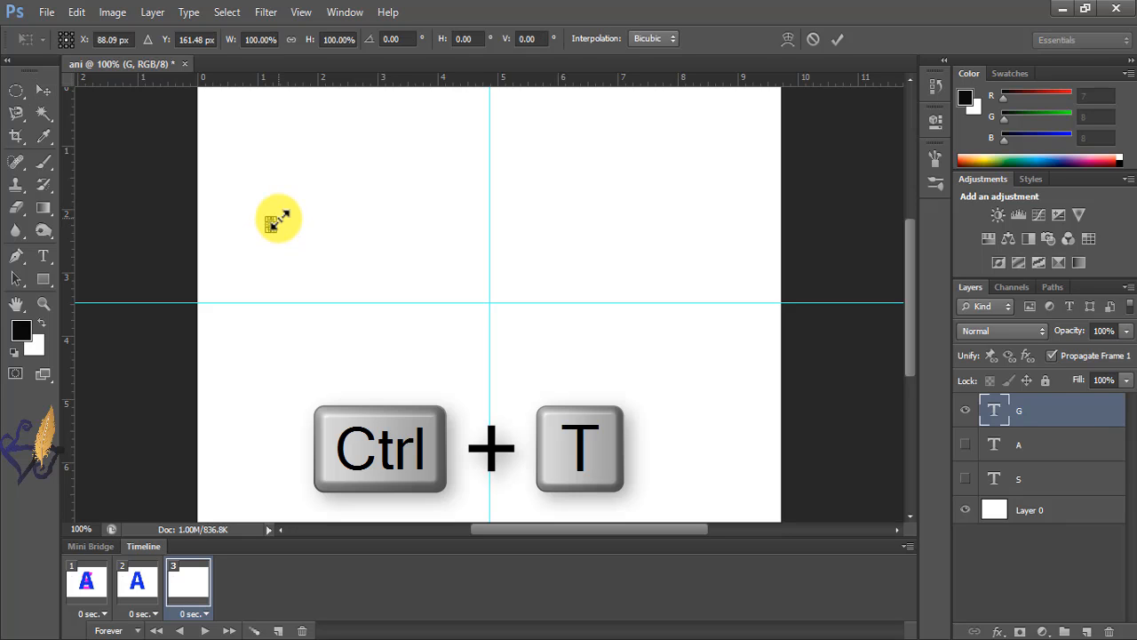
left_click_drag(275, 223, 509, 307)
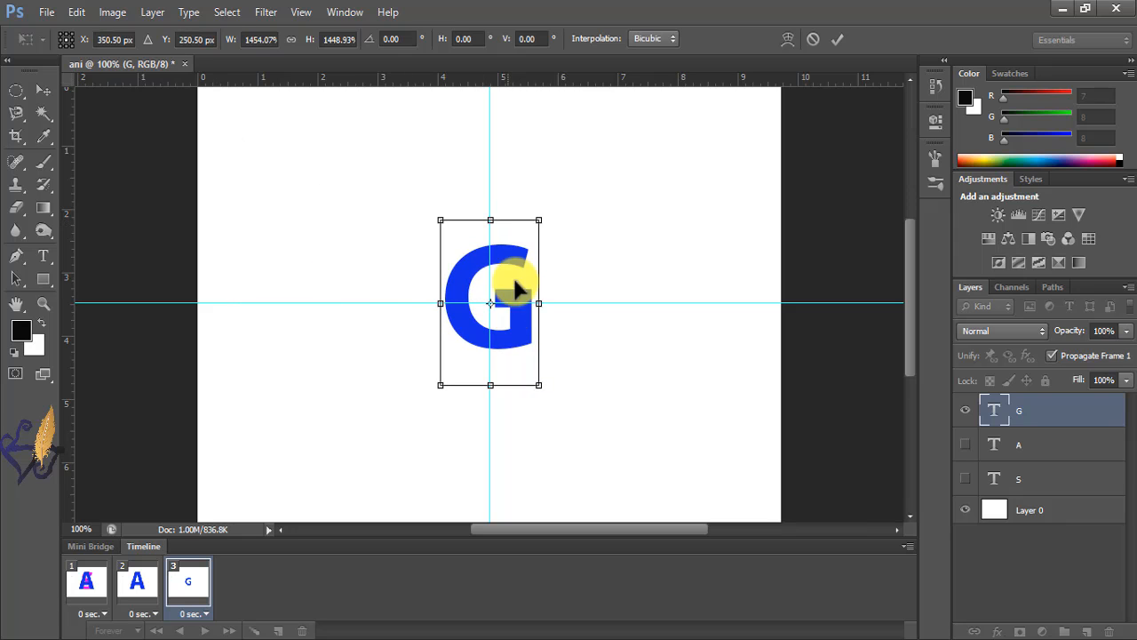
left_click_drag(540, 220, 636, 145)
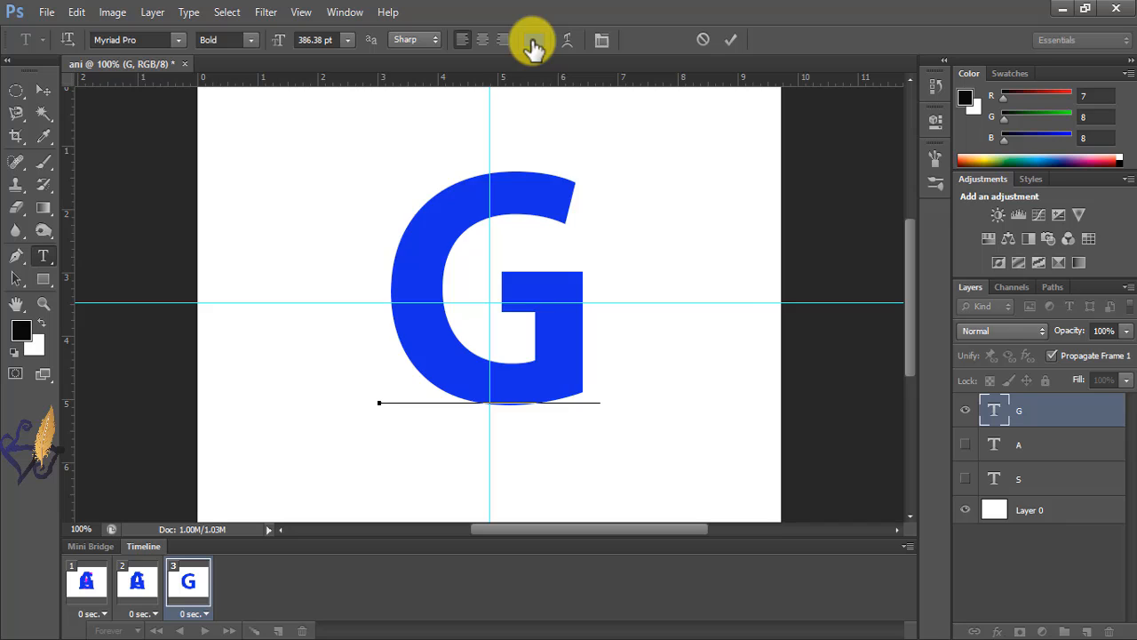
Step: Change the text color of the letter G to green 12e817
left_click(534, 39)
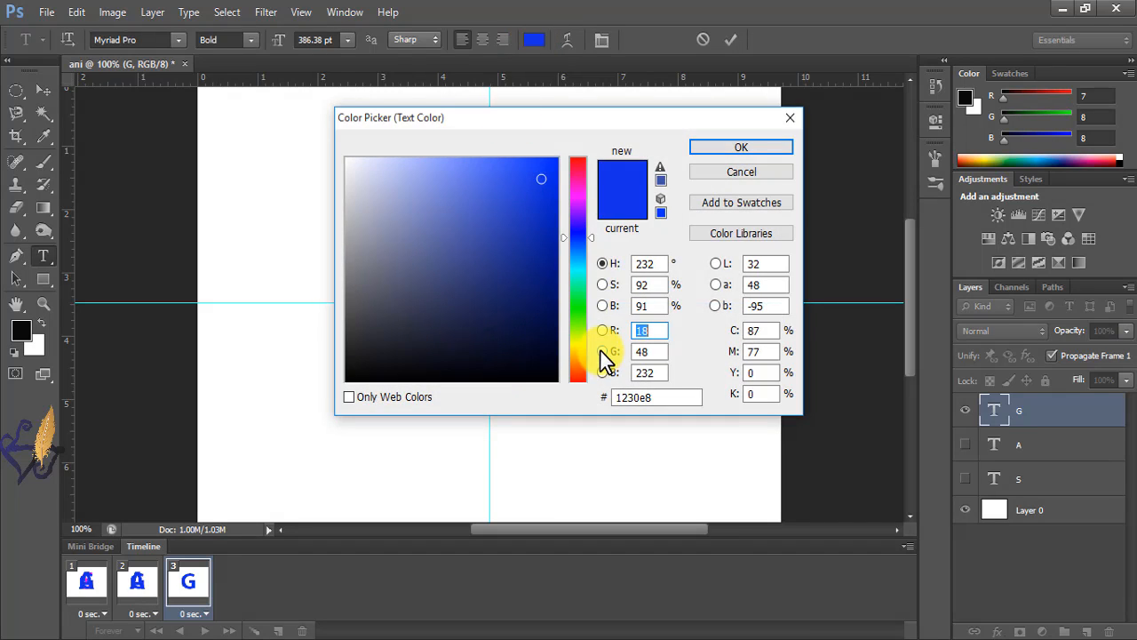
left_click(578, 306)
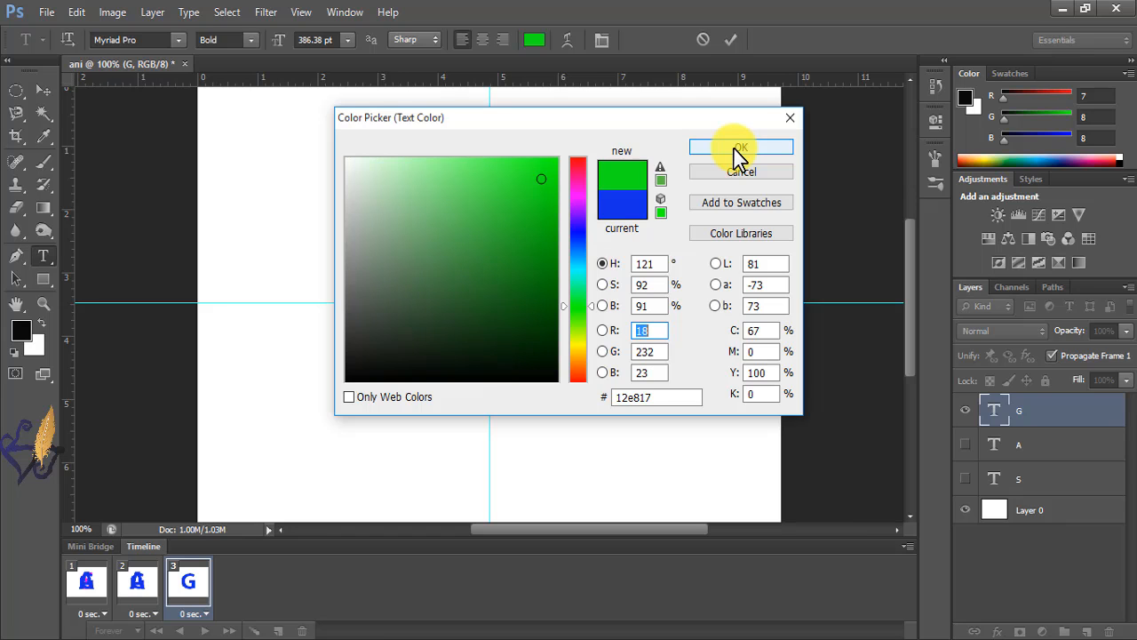
left_click(738, 147)
key("v")
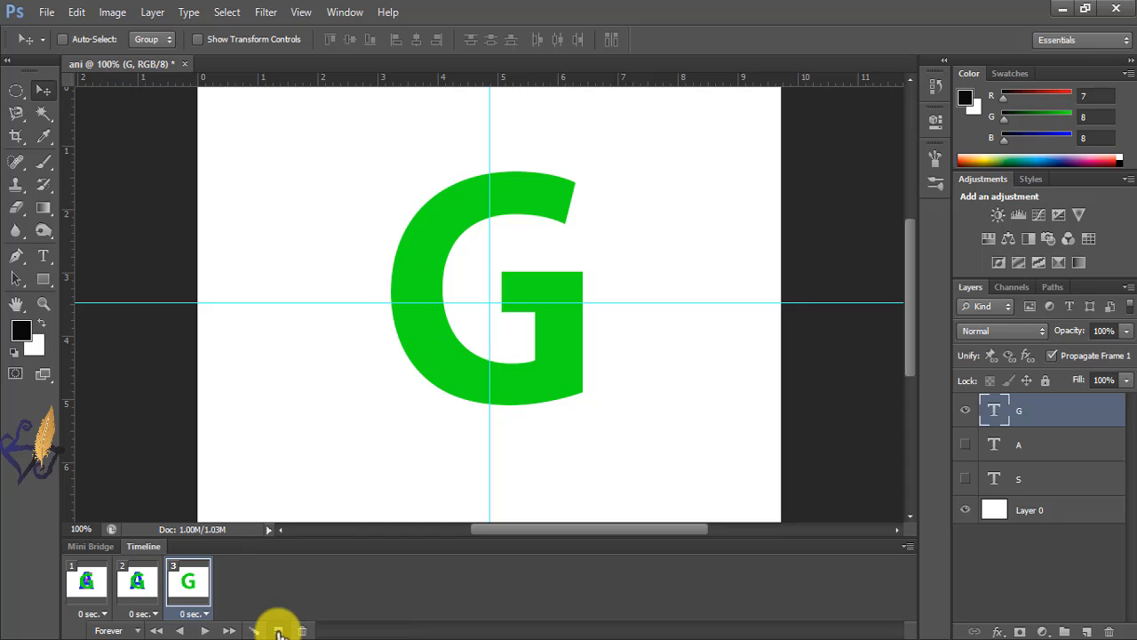
Step: Add a fourth animation frame and hide the G layer in it
left_click(278, 631)
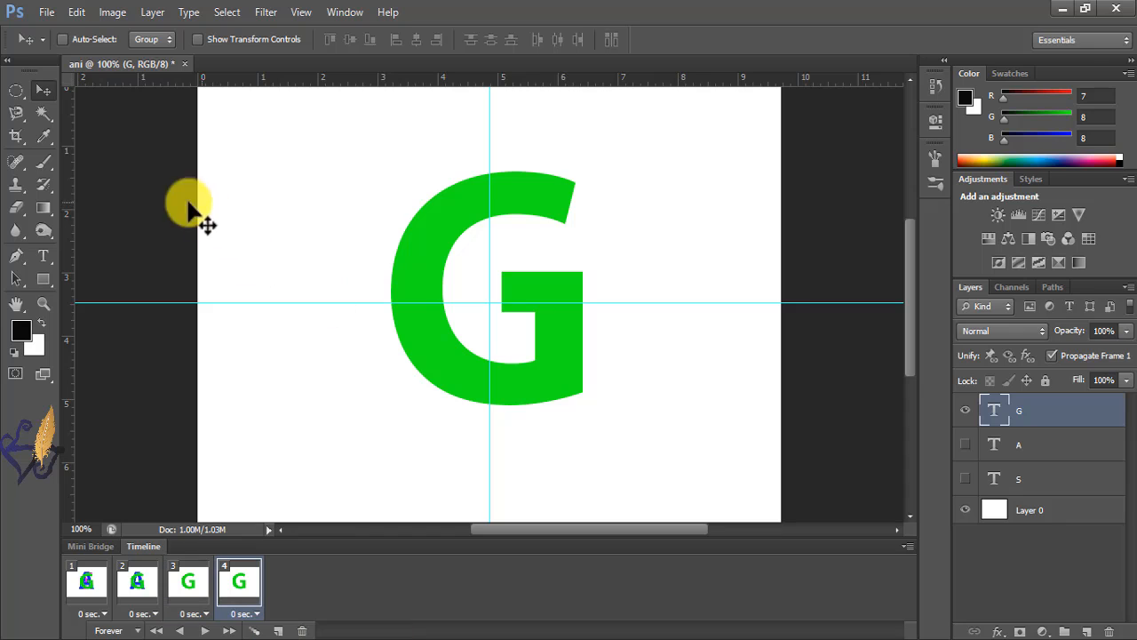
left_click(965, 412)
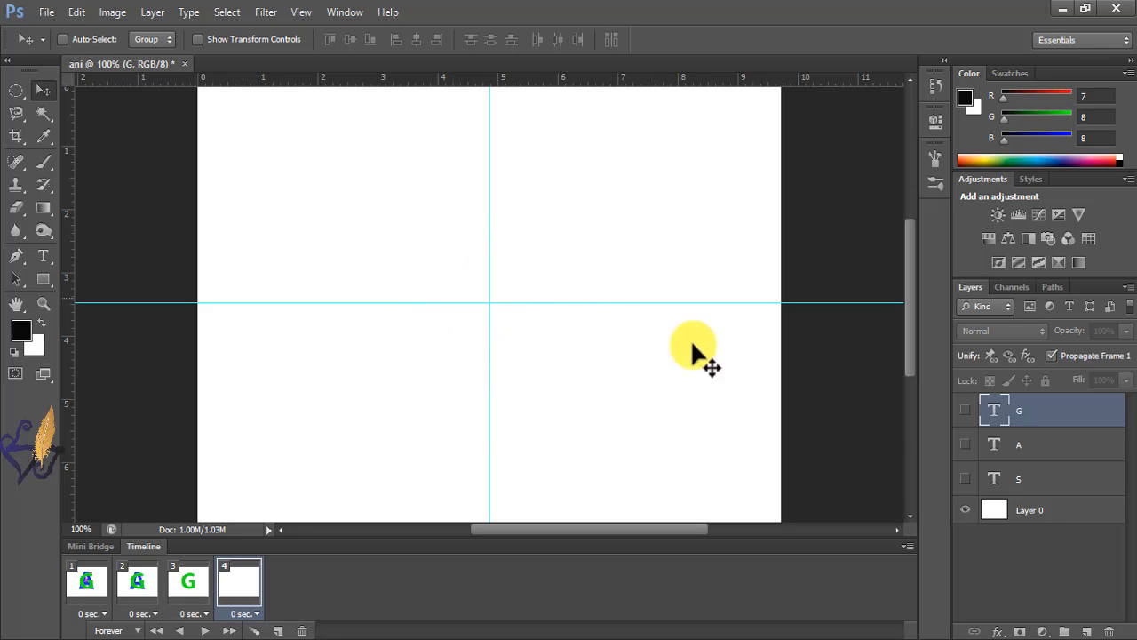
Step: Duplicate the A layer, move the copy above the G layer, and show it in the fourth frame
left_click(1002, 450)
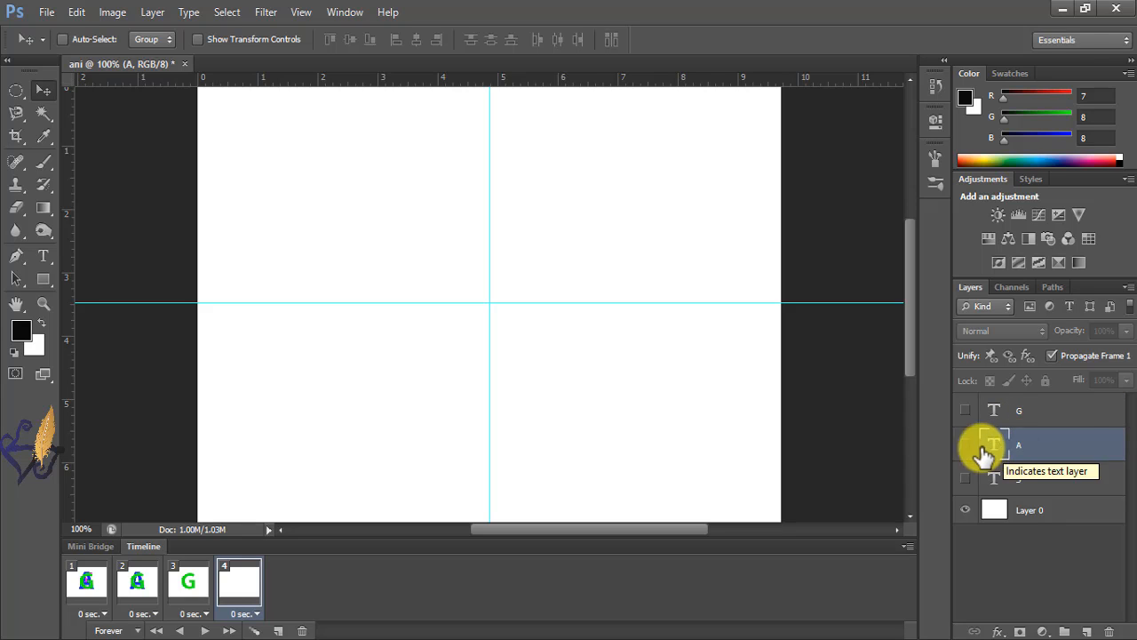
key("ctrl+j")
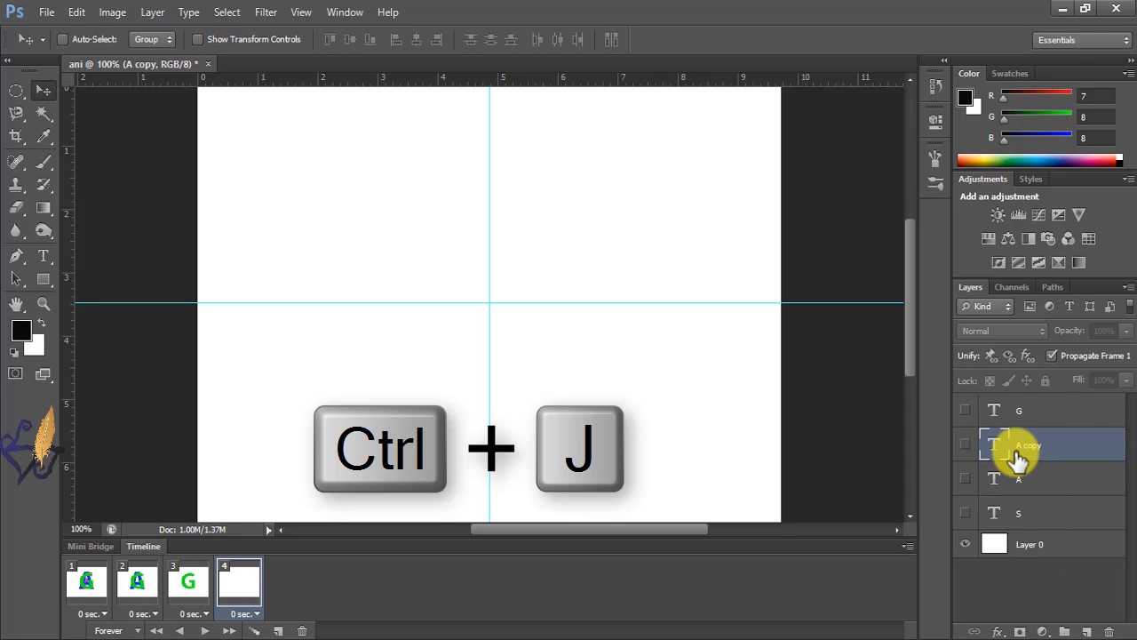
left_click_drag(1010, 447, 1005, 400)
left_click(966, 411)
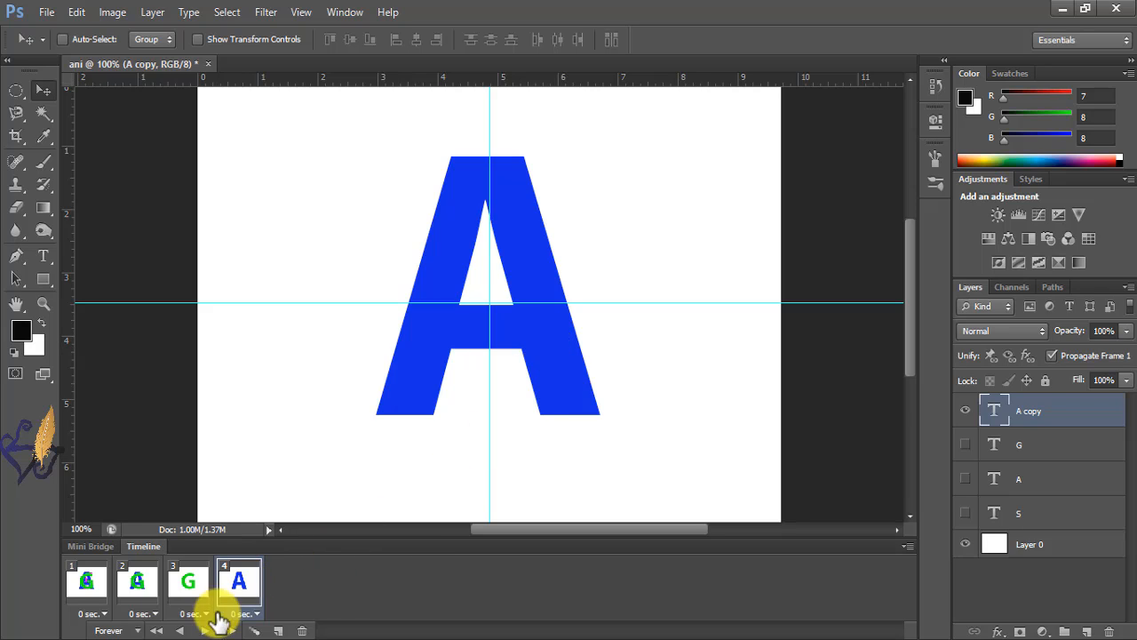
Step: Add a fifth animation frame with the A copy layer hidden, and create the letter "R" in it as a new text layer
left_click(279, 631)
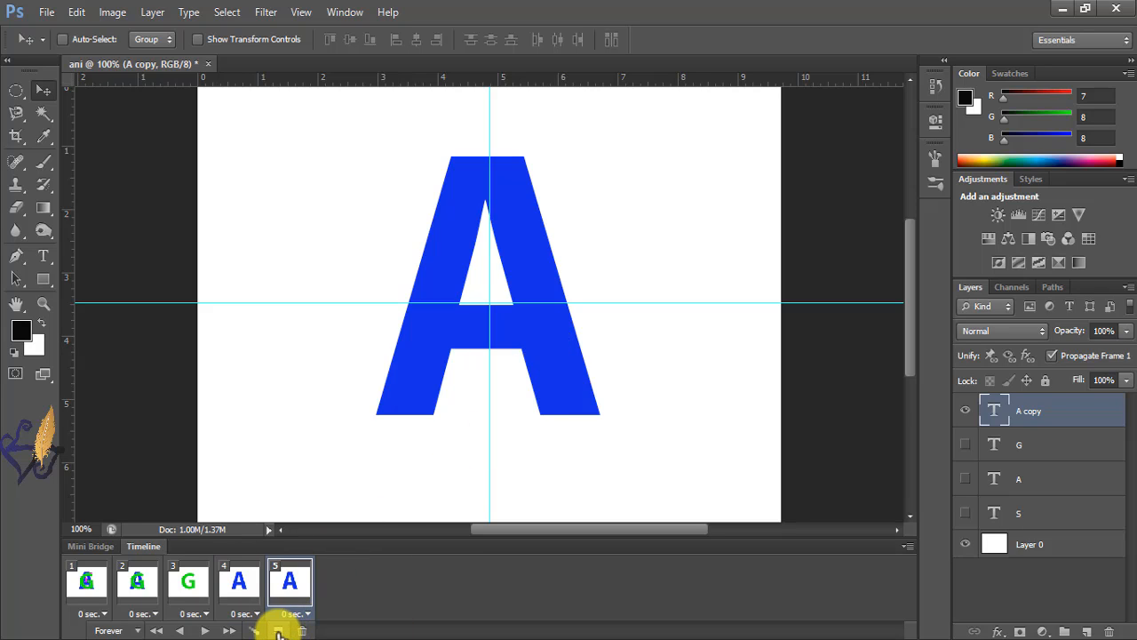
left_click(966, 412)
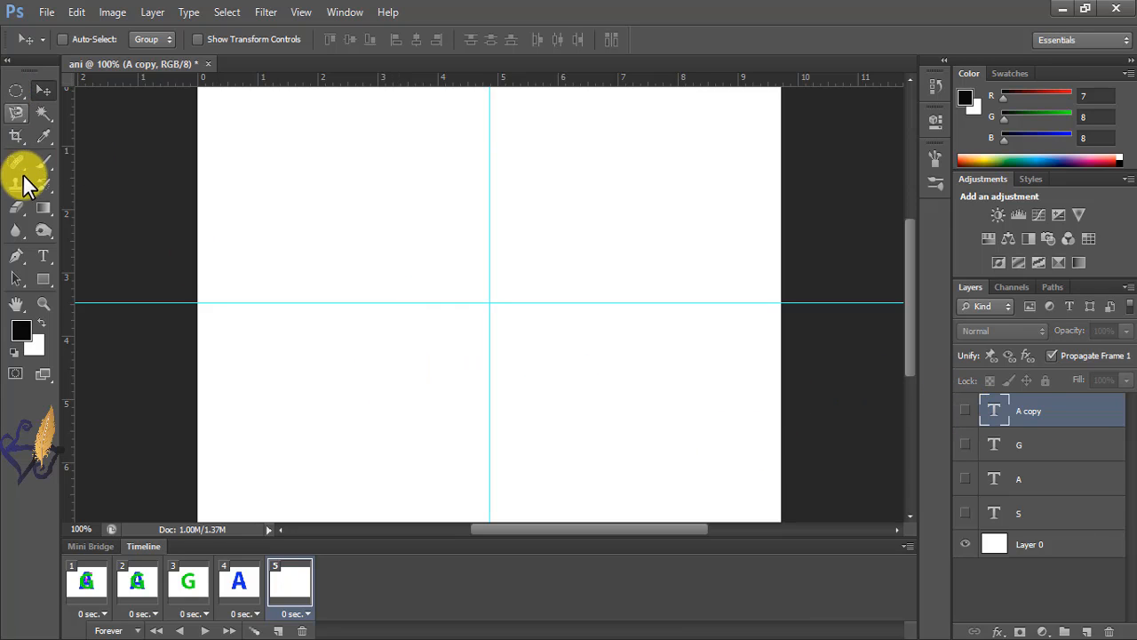
left_click(42, 256)
left_click(462, 294)
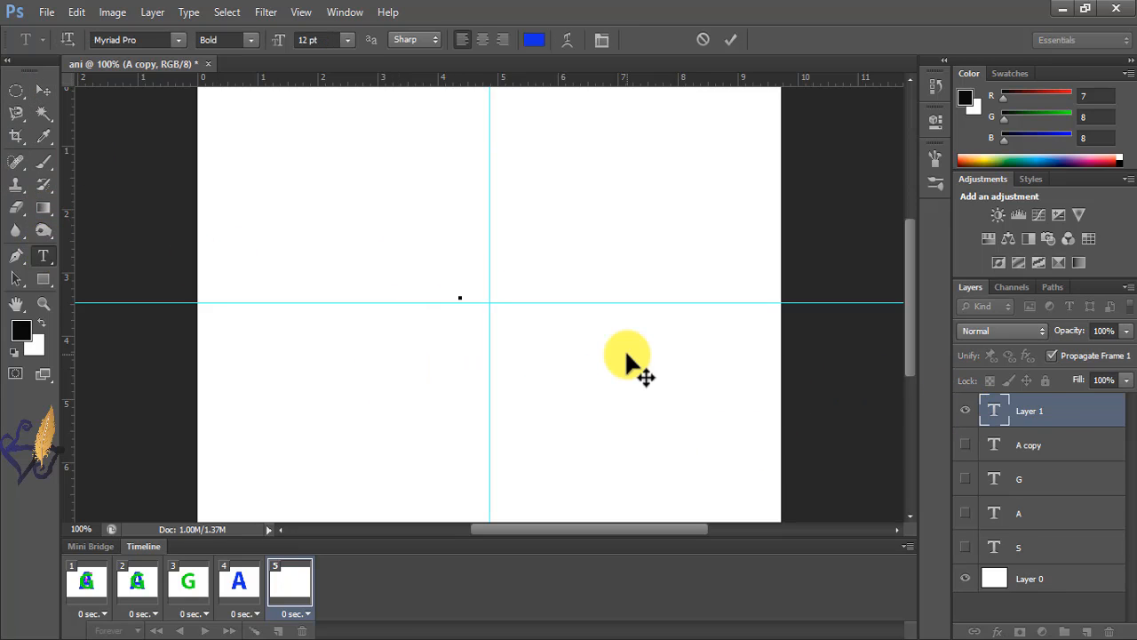
type("a")
left_click(43, 90)
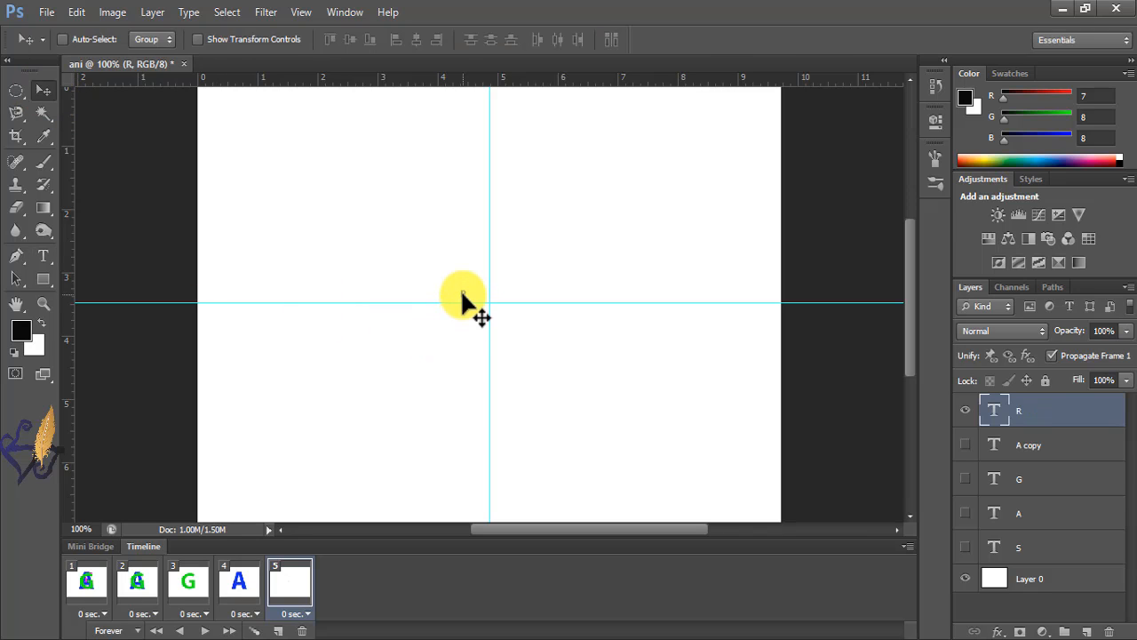
Step: Enlarge the letter R to about 427 pt and center it where the guides cross
key("ctrl+t")
left_click_drag(466, 289, 654, 133)
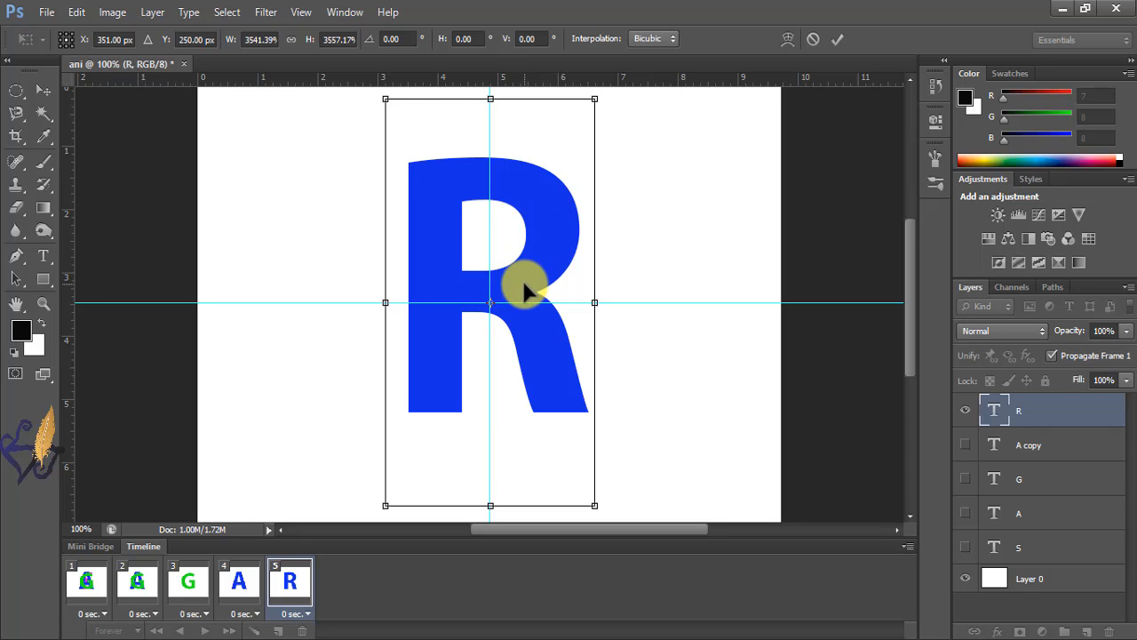
key("Return")
Step: Change the text color of the letter R to red e81212
left_click(43, 255)
left_click(475, 279)
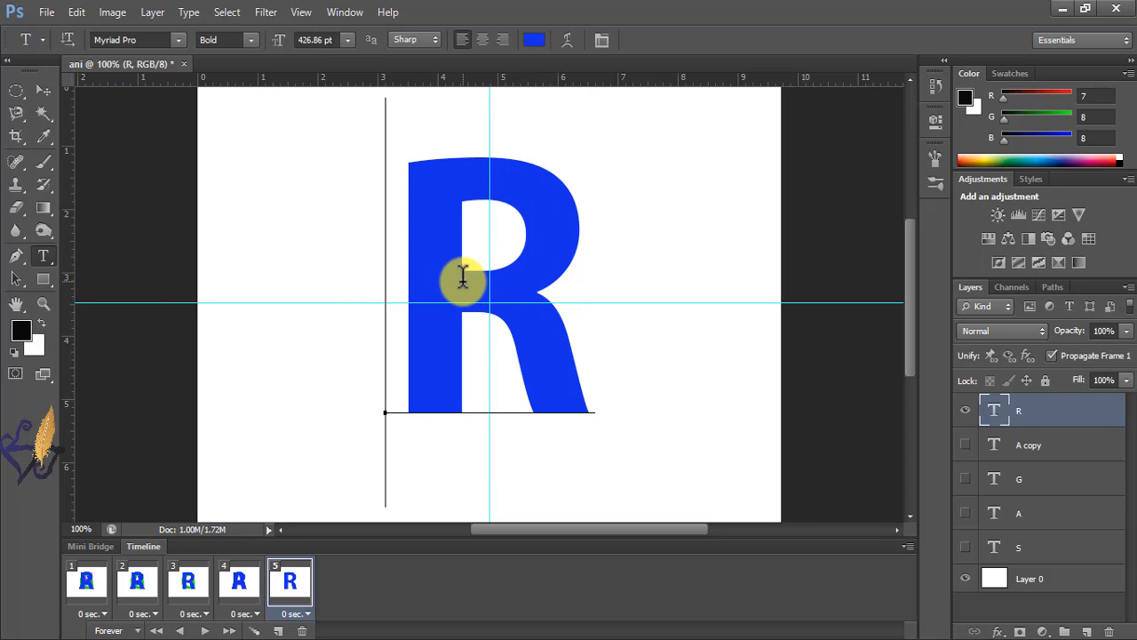
key("ctrl+a")
left_click(533, 39)
left_click_drag(593, 249, 590, 399)
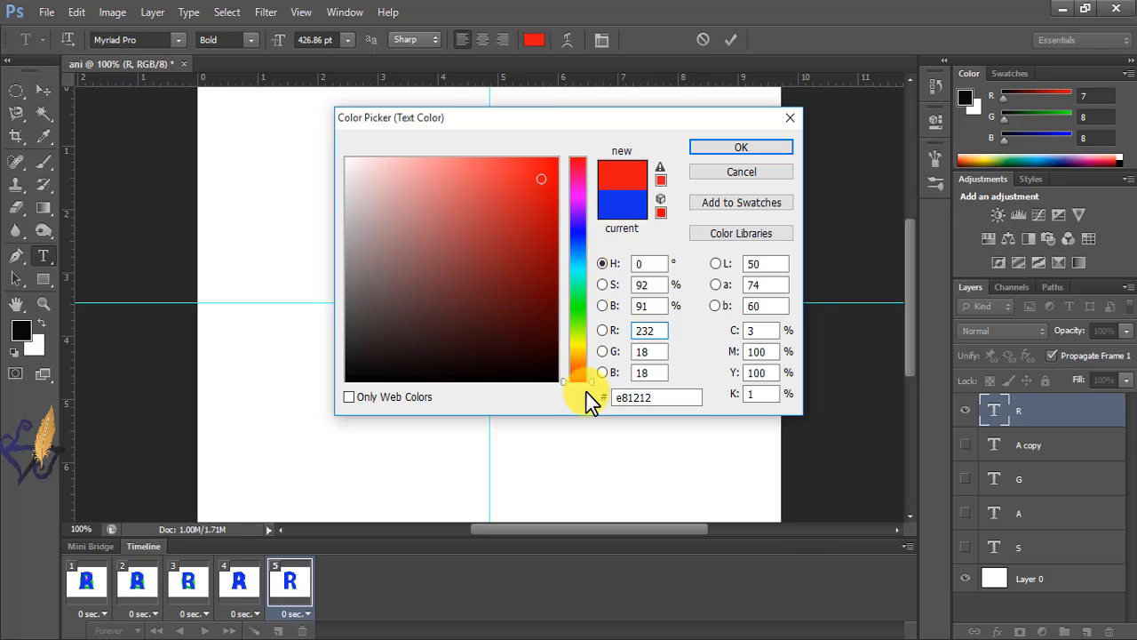
key("Return")
key("ctrl+Return")
key("v")
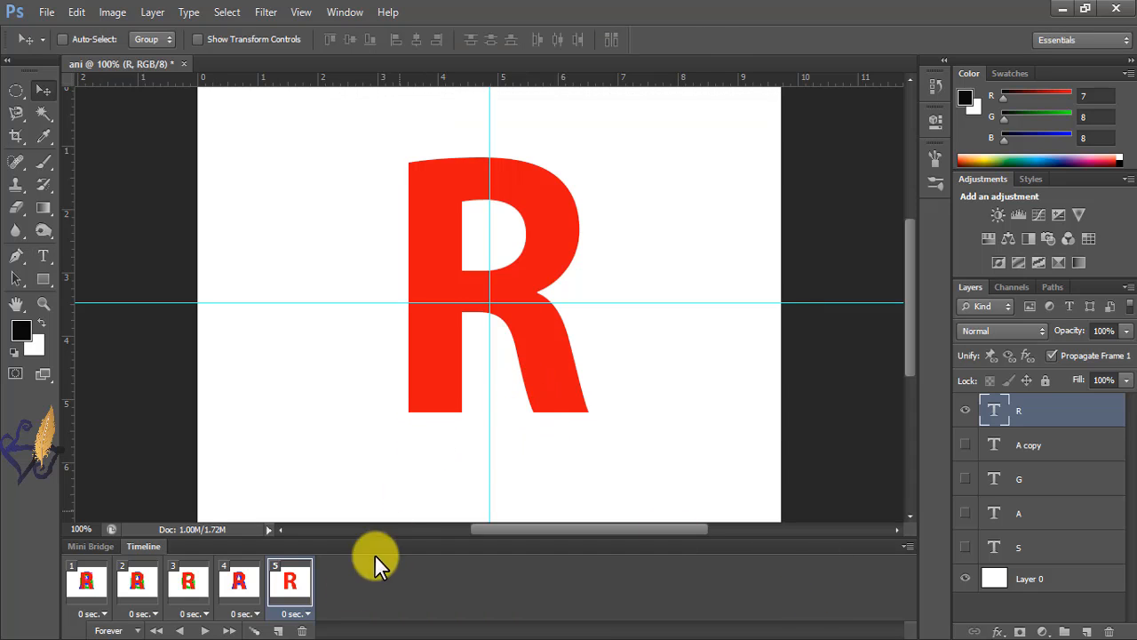
Step: Add a sixth animation frame with the R layer hidden, and create a text layer spelling the letters of frames 1 to 5 in order
left_click(278, 631)
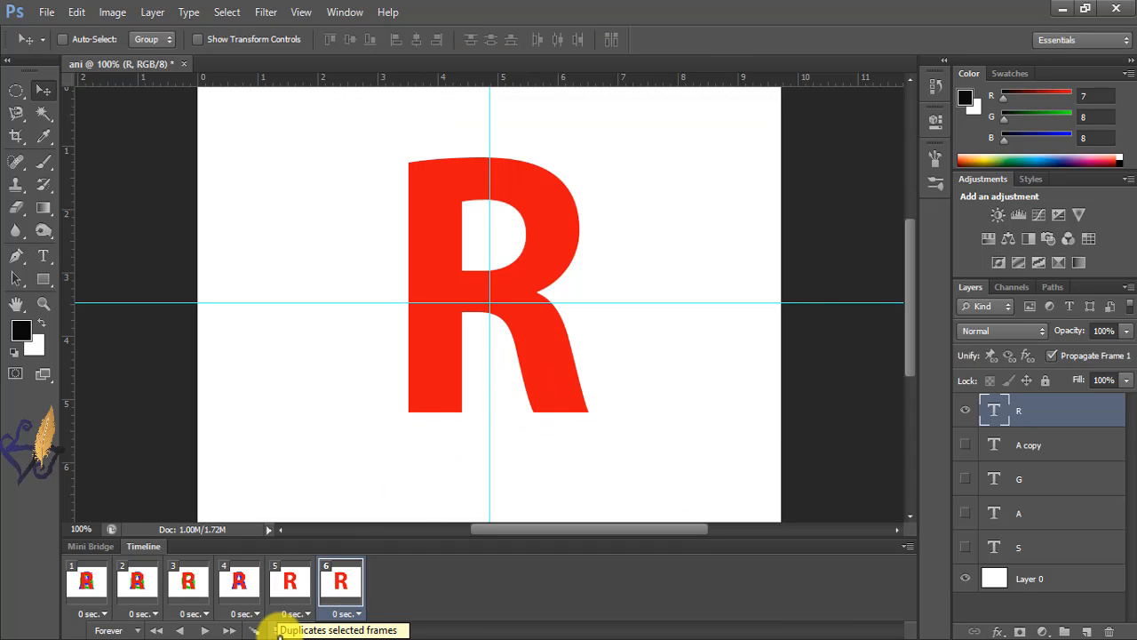
left_click(966, 412)
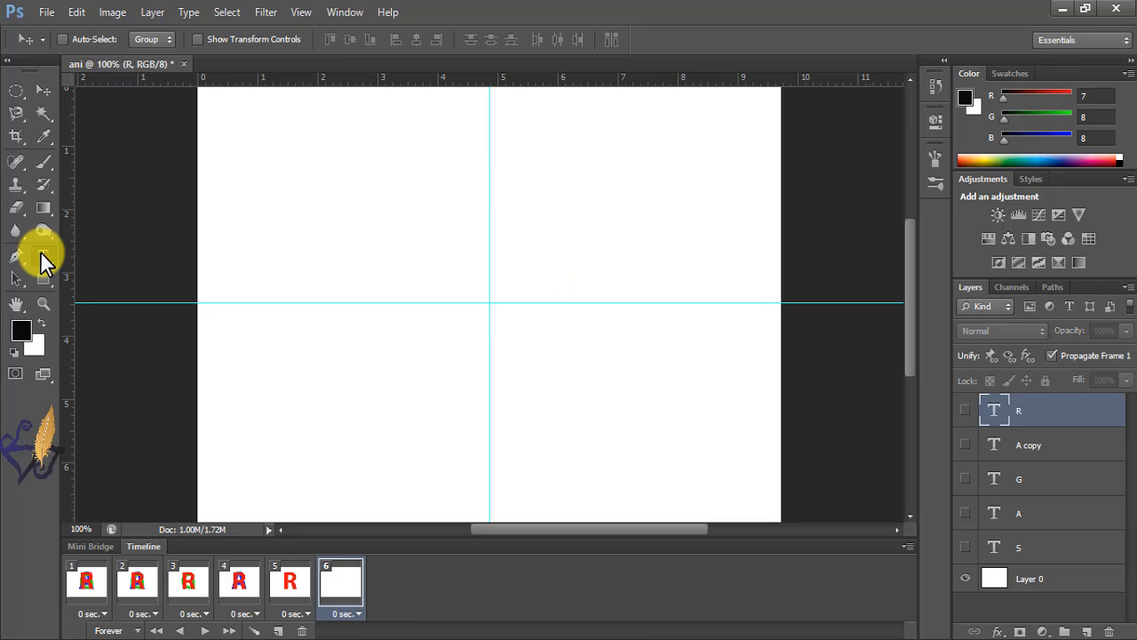
left_click(43, 256)
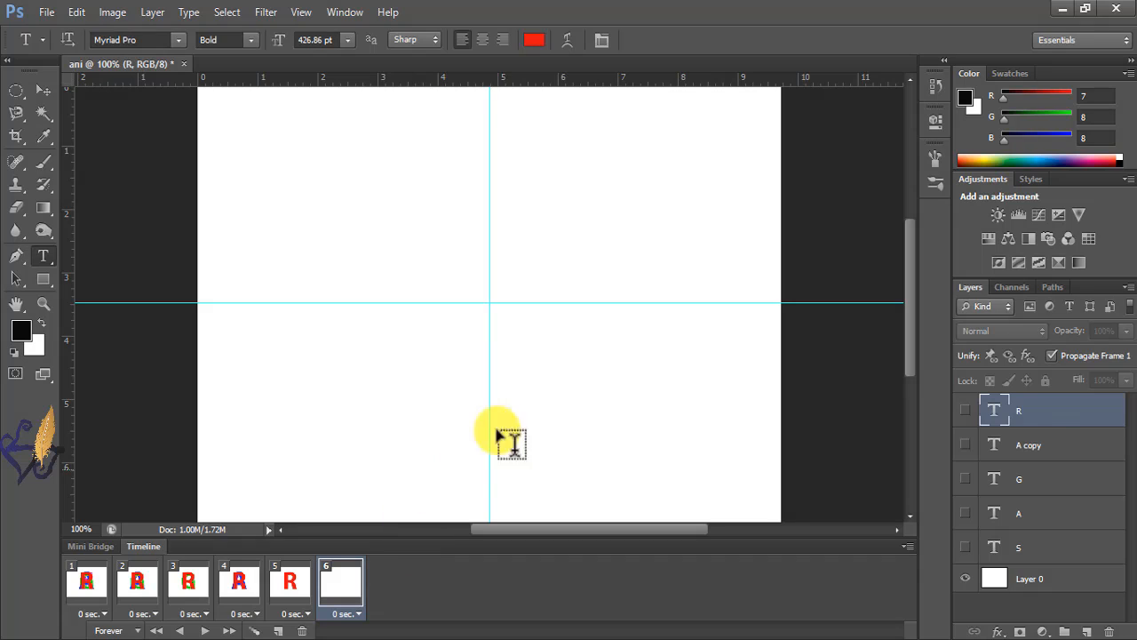
left_click(466, 319)
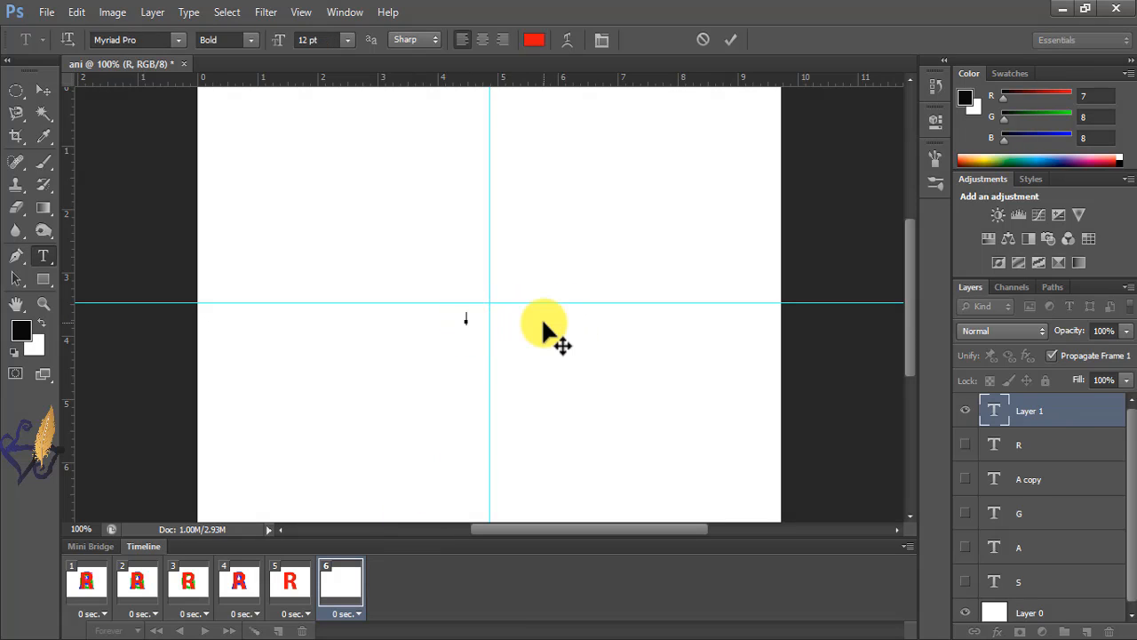
type("SAGAR")
key("ctrl+Return")
Step: Enlarge the full word to about 212.5 pt, nearly the canvas width, and center it where the guides cross
key("v")
key("ctrl+t")
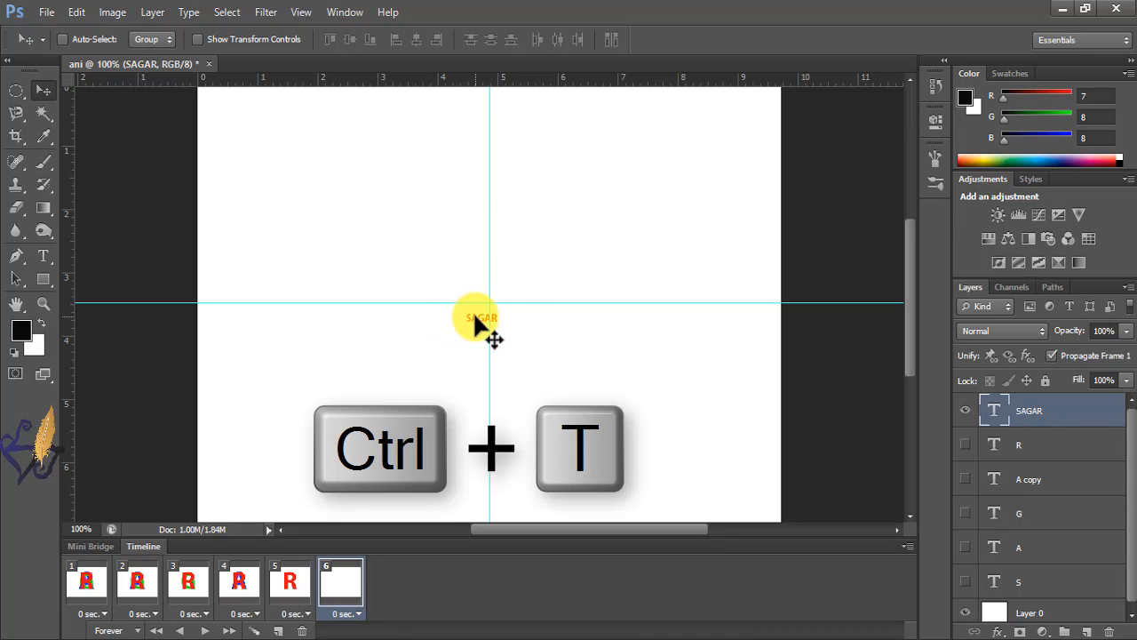
left_click_drag(500, 310, 693, 171)
left_click_drag(558, 332, 566, 316)
left_click_drag(721, 217, 753, 182)
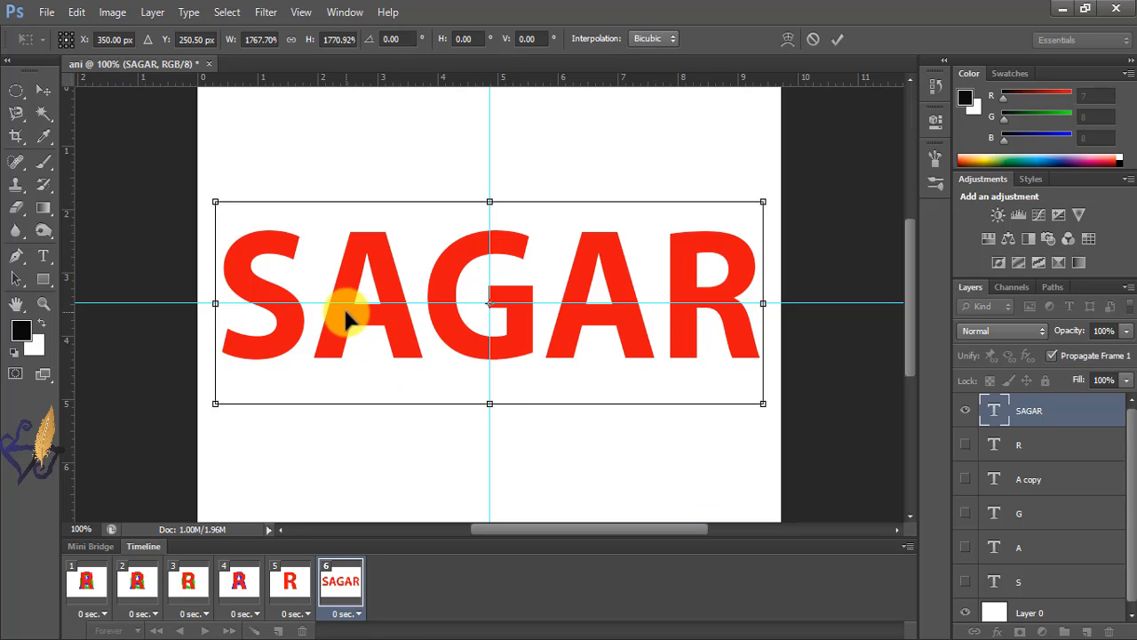
key("Return")
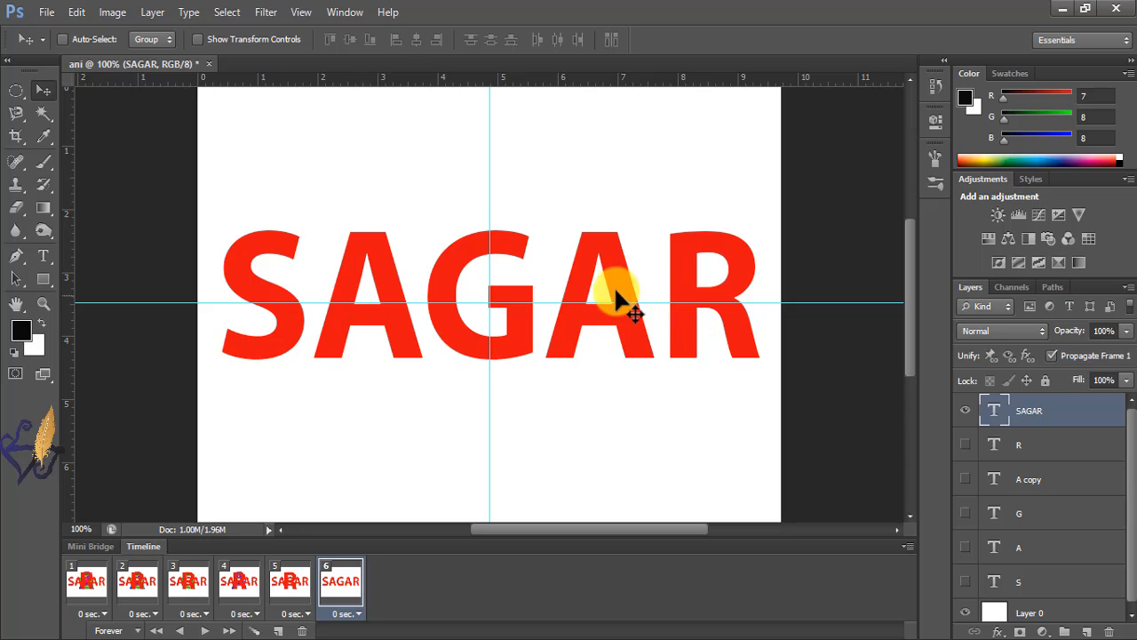
Step: Recolor the word's letter S to magenta e812db, sampled from the temporarily shown S layer
left_click(965, 582)
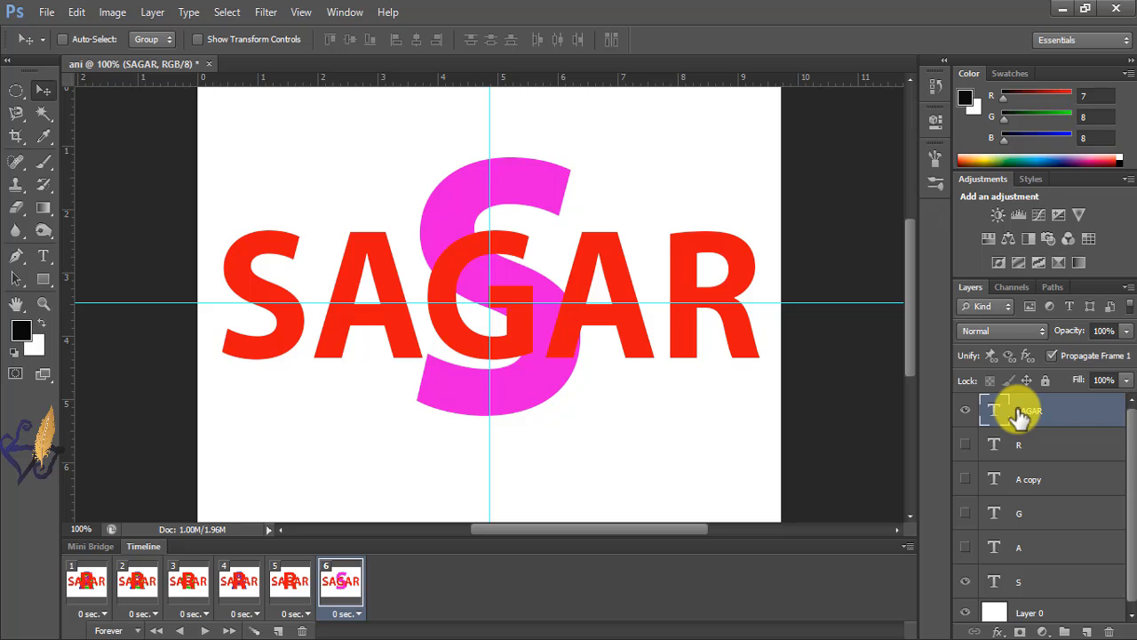
left_click(42, 256)
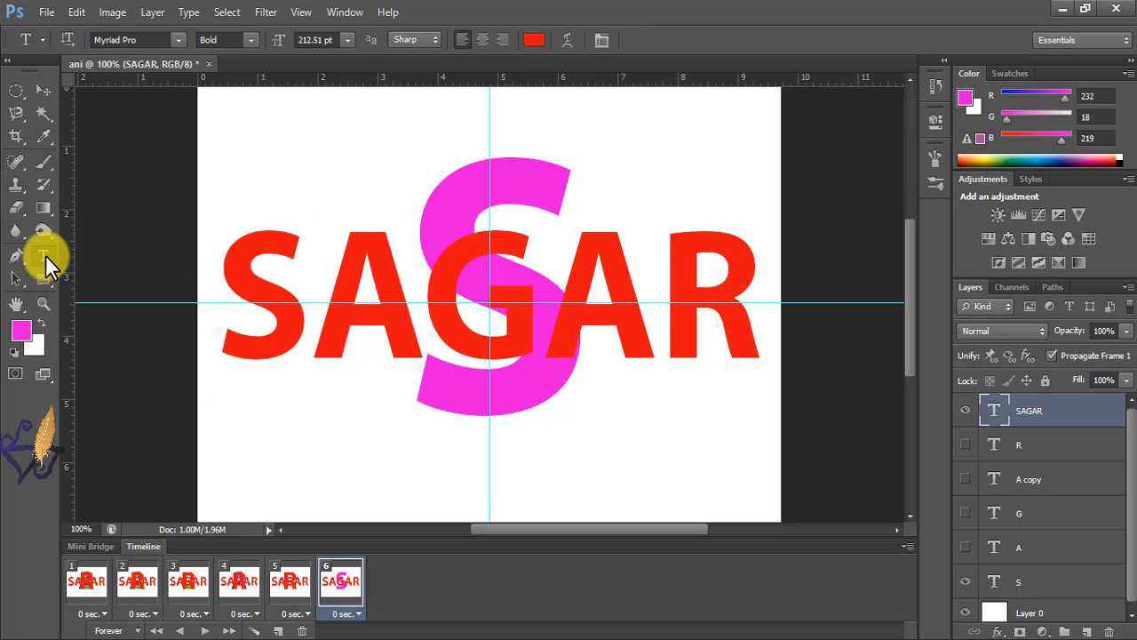
left_click(293, 295)
left_click_drag(293, 298, 253, 293)
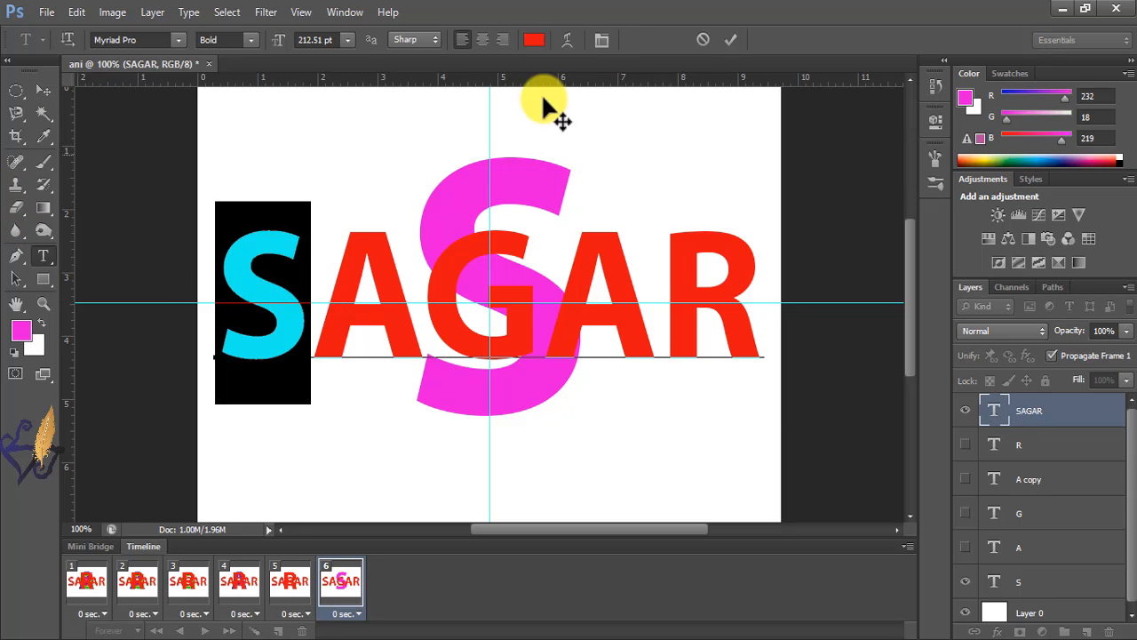
left_click(534, 41)
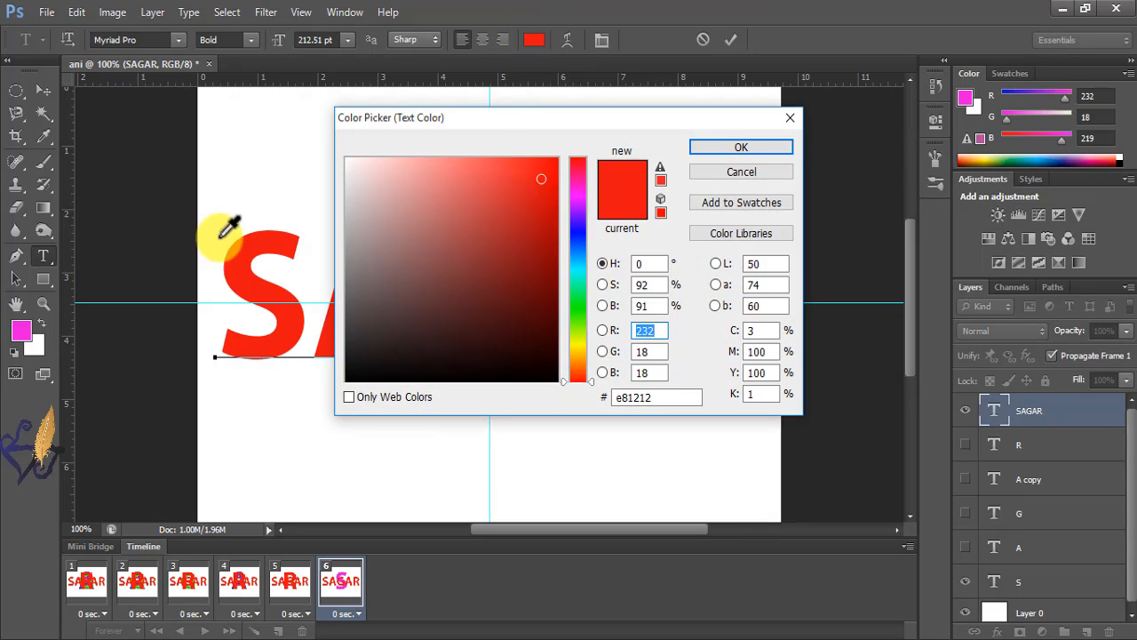
left_click_drag(555, 133, 737, 144)
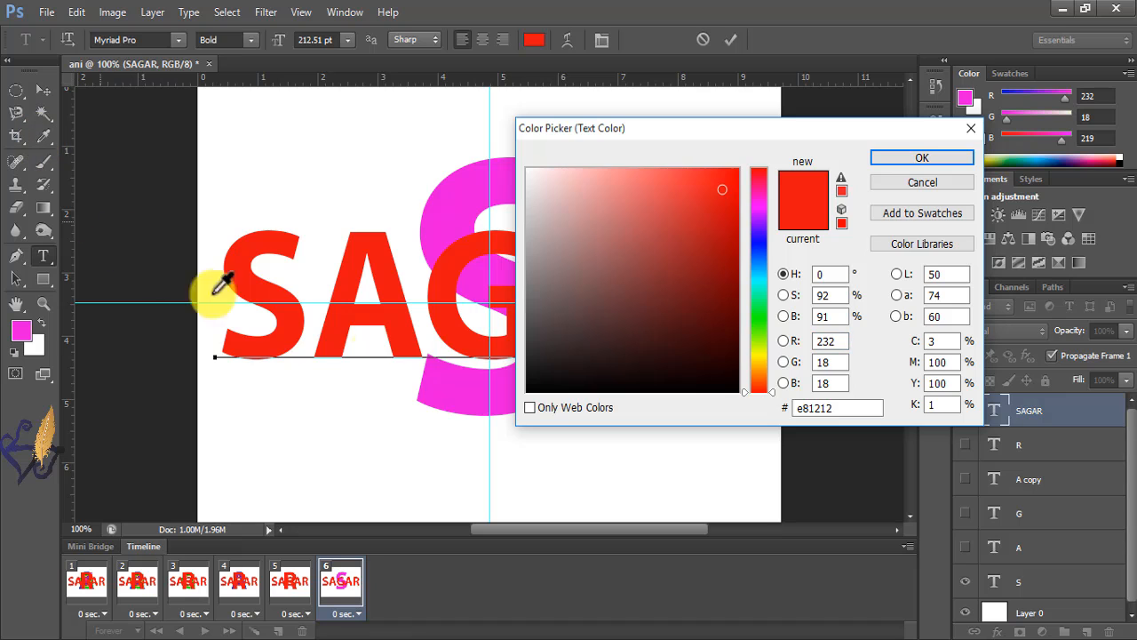
left_click(455, 384)
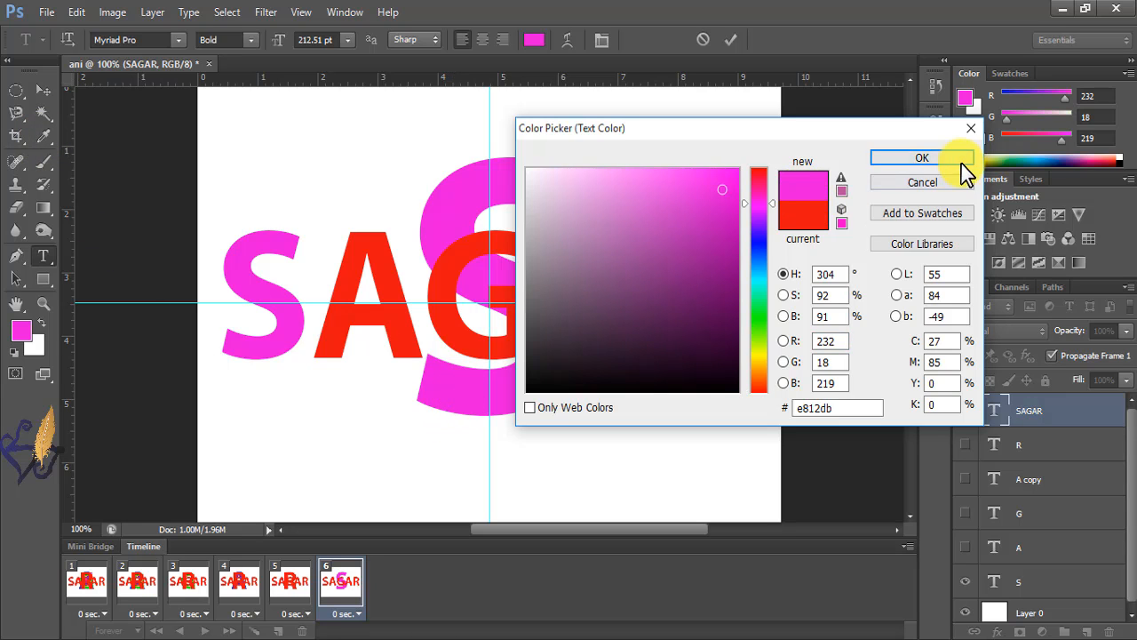
left_click(921, 158)
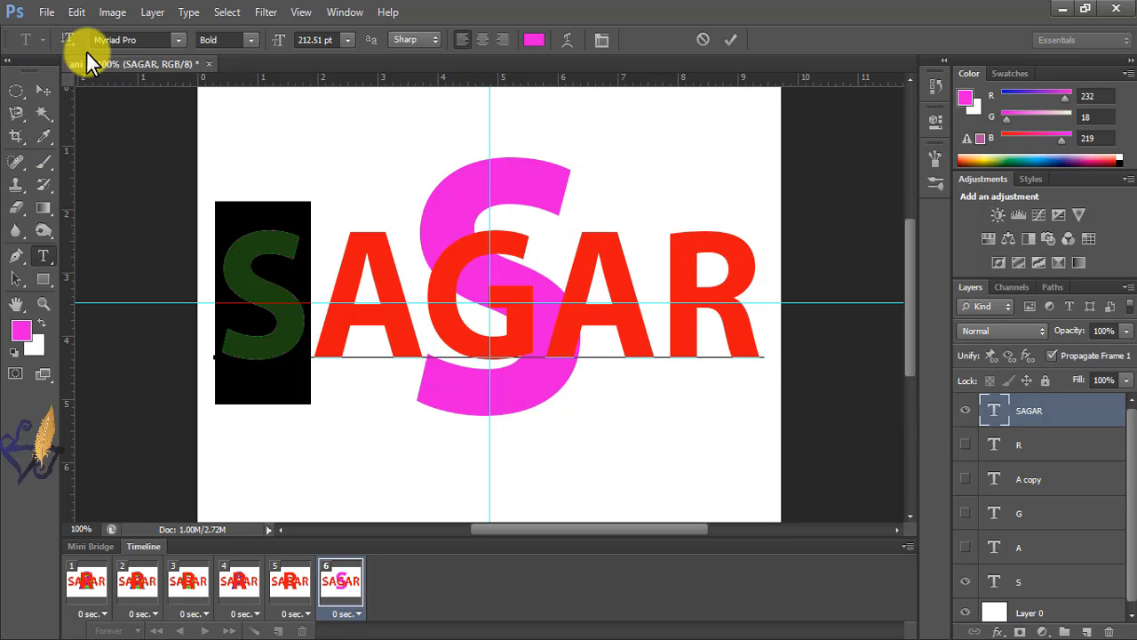
left_click(41, 91)
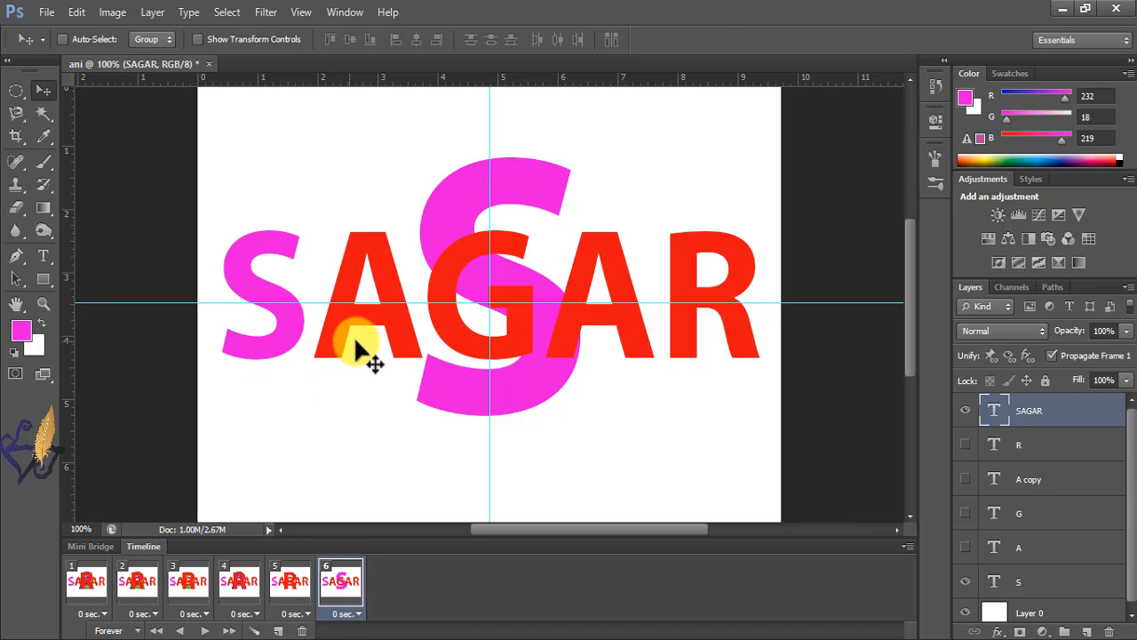
left_click(966, 582)
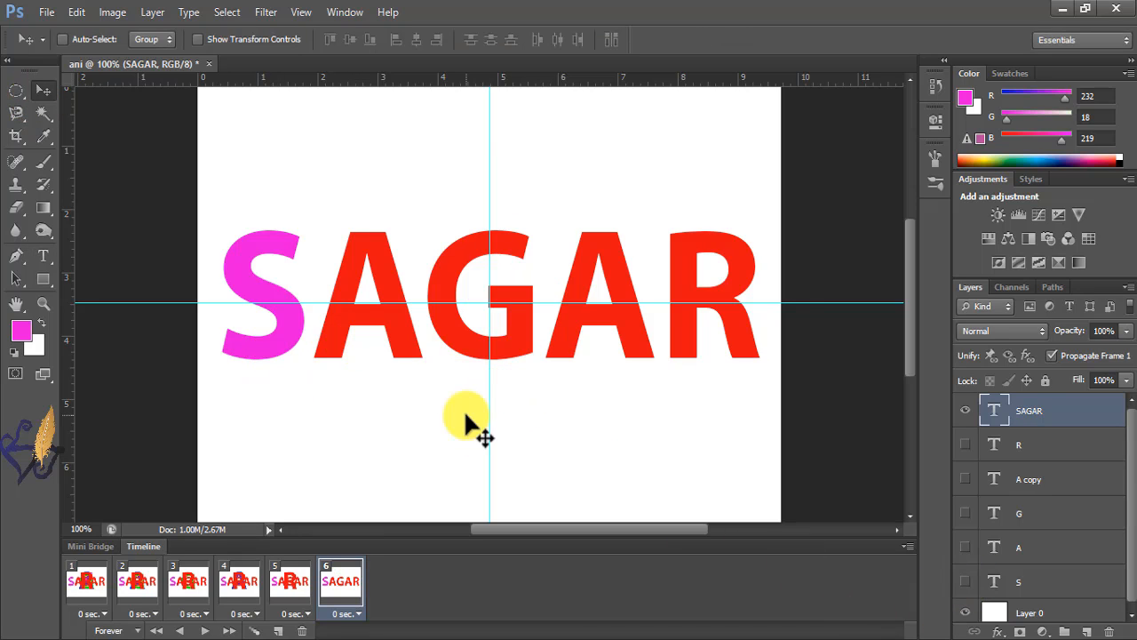
Step: Show the A layer and recolor the word's first letter A to its blue 1230e8
left_click(966, 547)
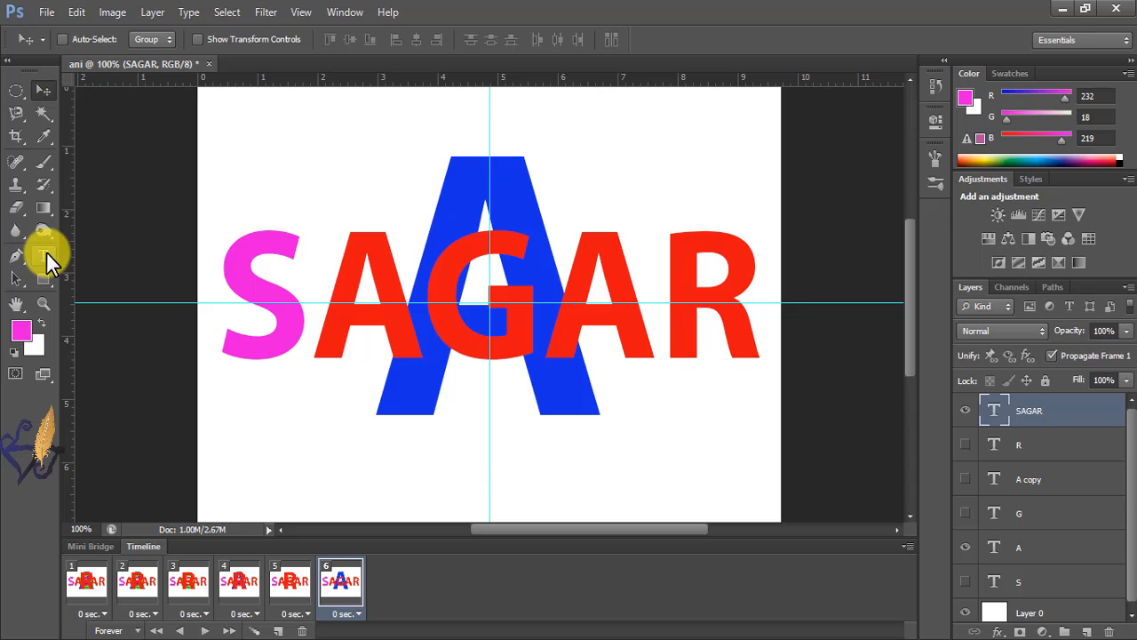
left_click(44, 255)
left_click_drag(386, 284, 355, 287)
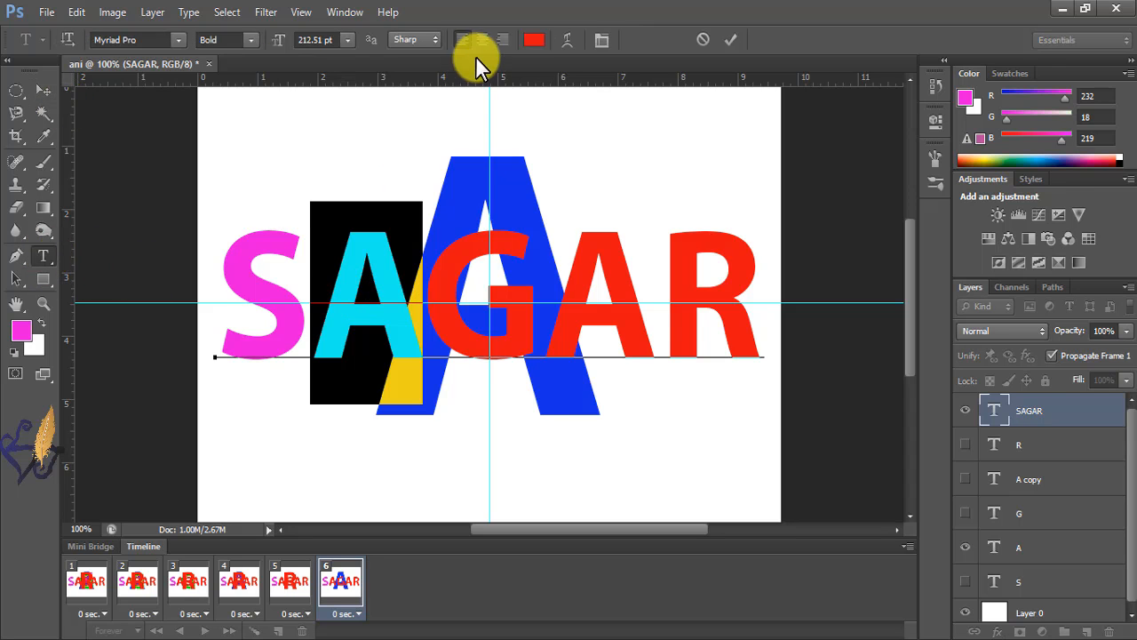
left_click(531, 41)
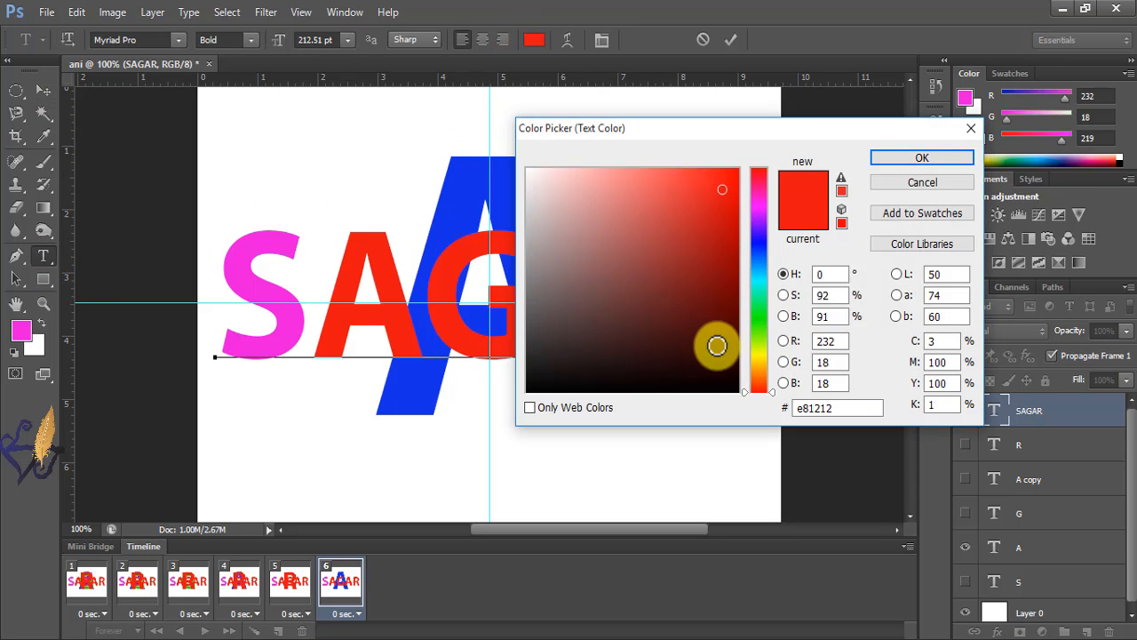
left_click(435, 387)
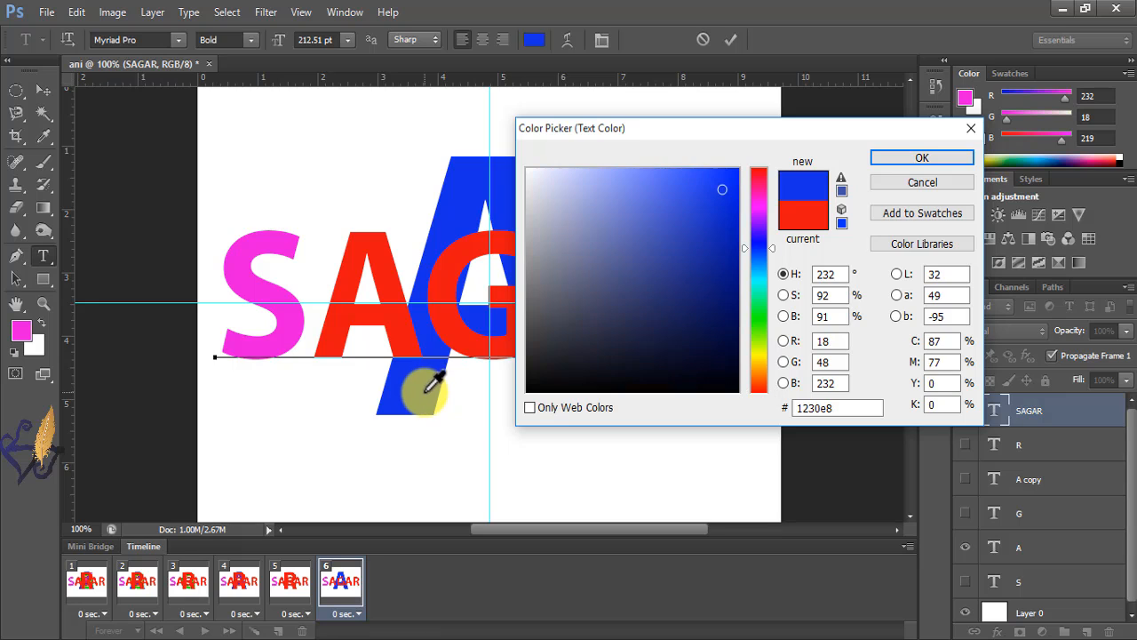
left_click(921, 158)
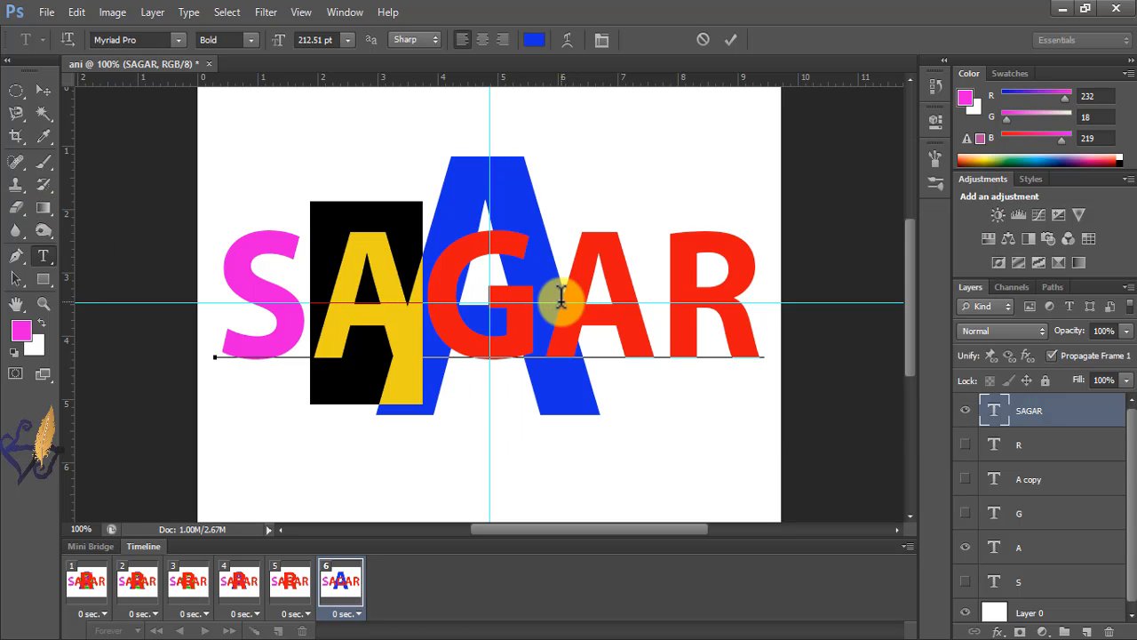
Step: Recolor the word's second letter A to blue 1230e8 sampled from the large A, and hide the A layer
left_click(563, 300)
left_click(617, 295, "shift")
left_click(534, 40)
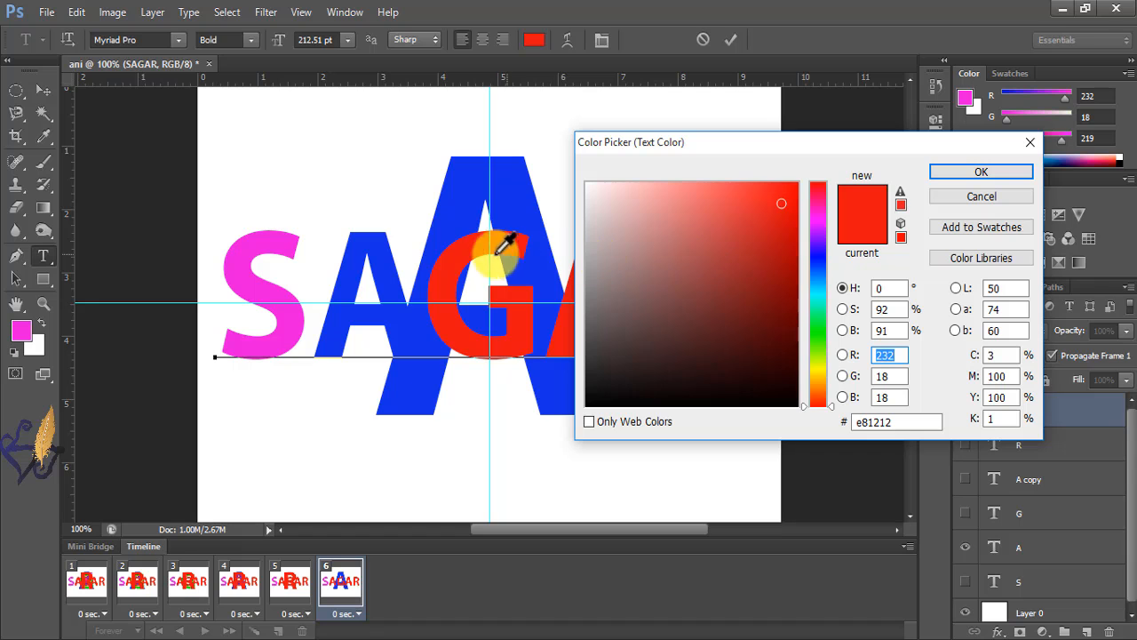
left_click(537, 235)
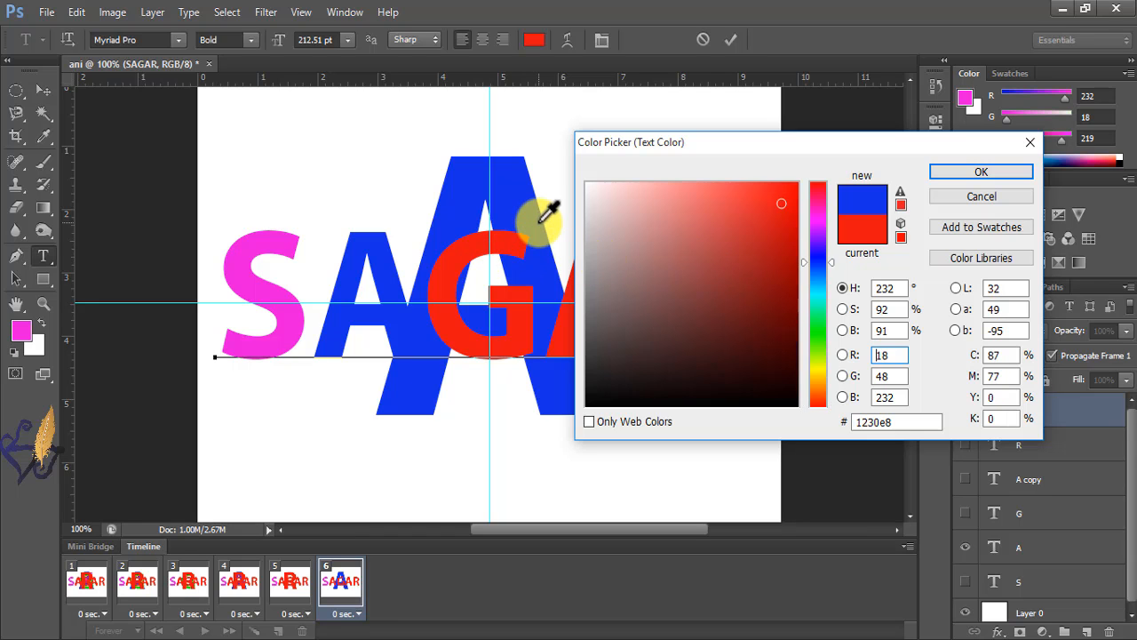
left_click(968, 172)
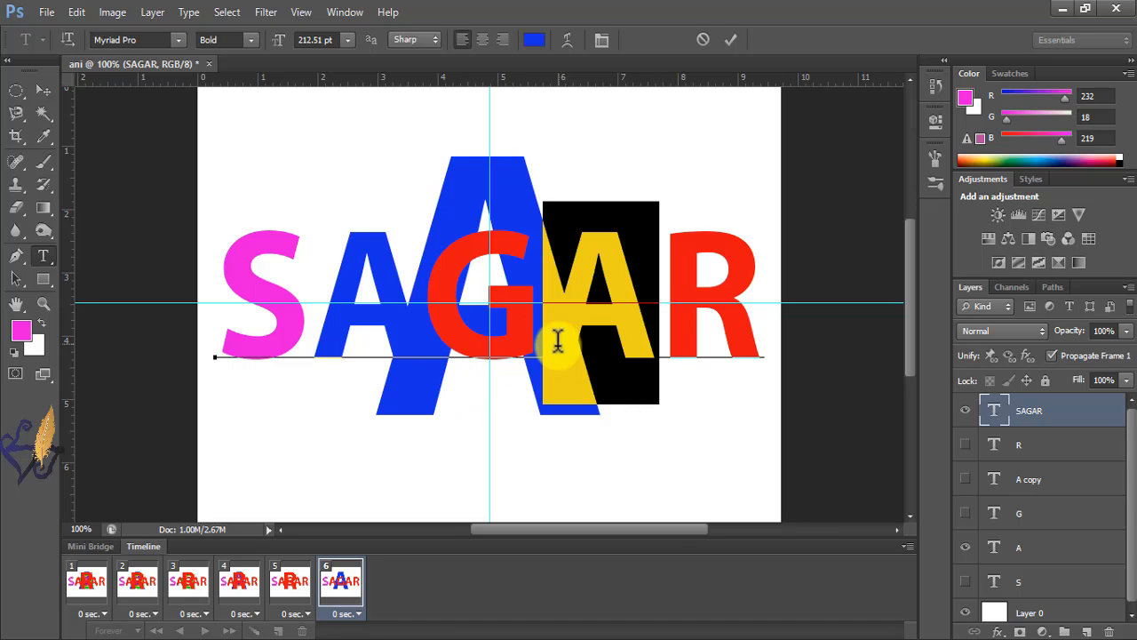
left_click(964, 548)
Step: Recolor the word's letter G to green 12e817, sampled from the temporarily shown G layer, and finish the text editing
left_click_drag(539, 310, 475, 310)
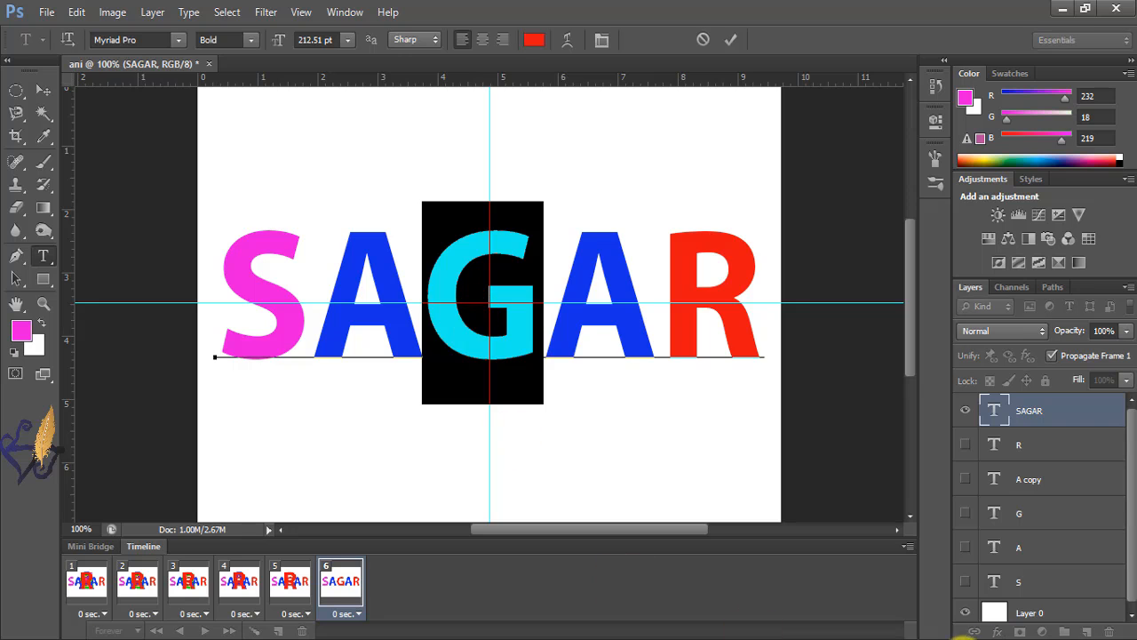
left_click(966, 514)
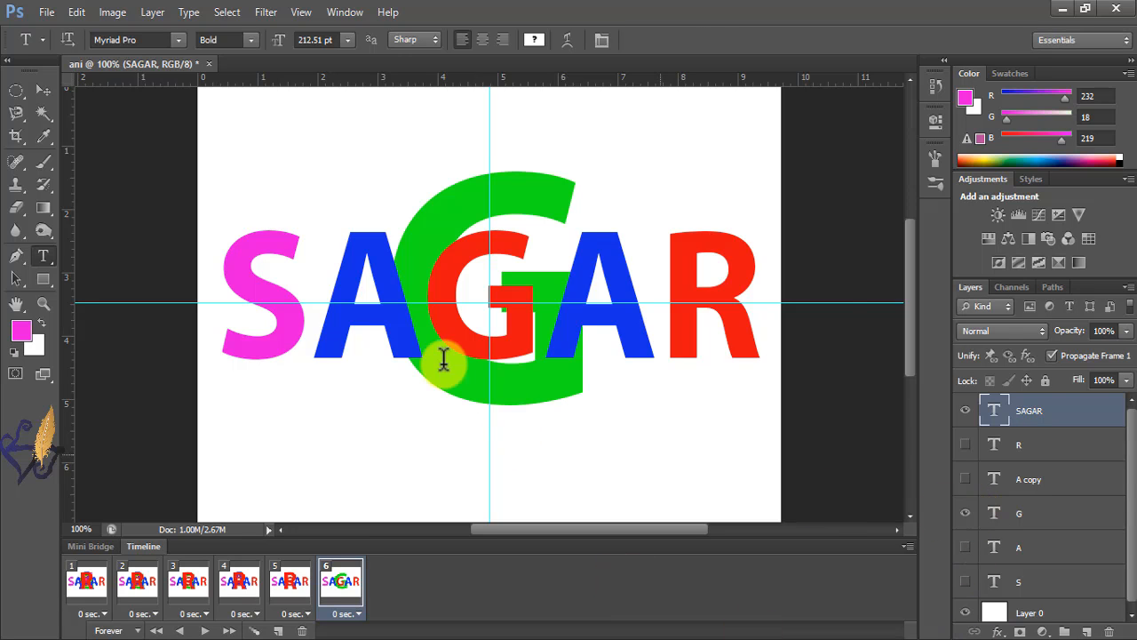
left_click_drag(526, 311, 474, 311)
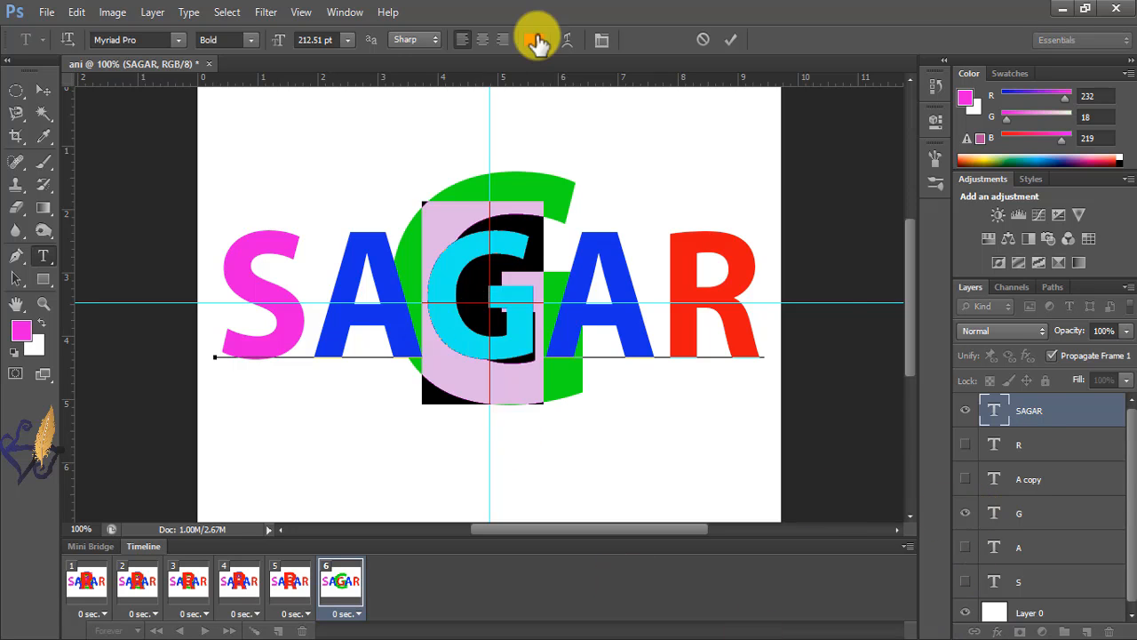
left_click(534, 39)
left_click(455, 201)
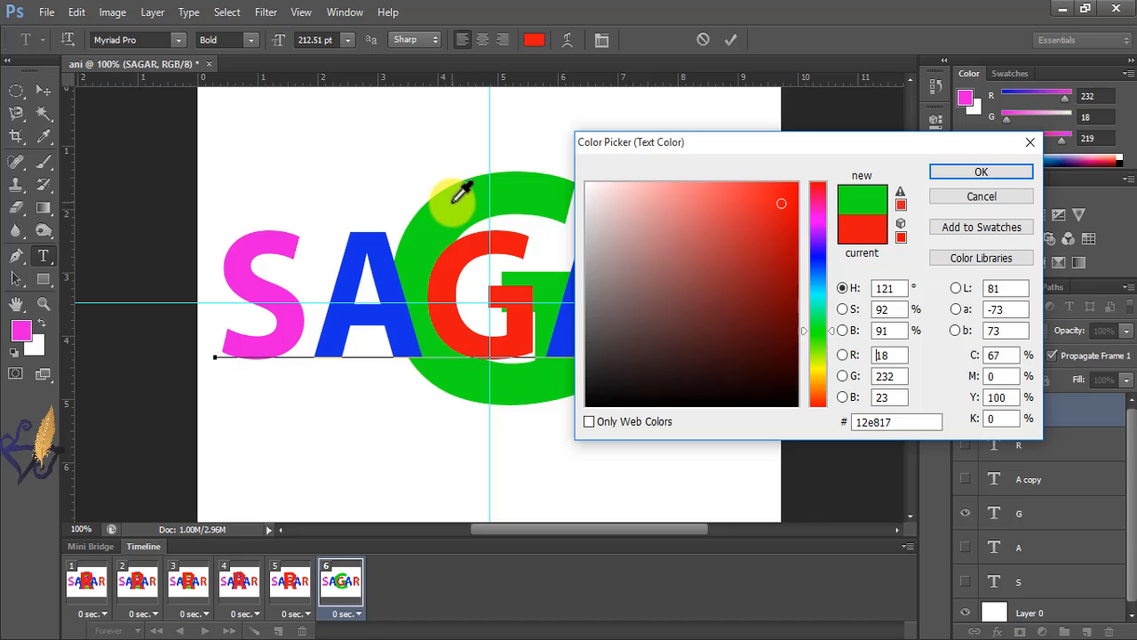
left_click(976, 171)
left_click(966, 512)
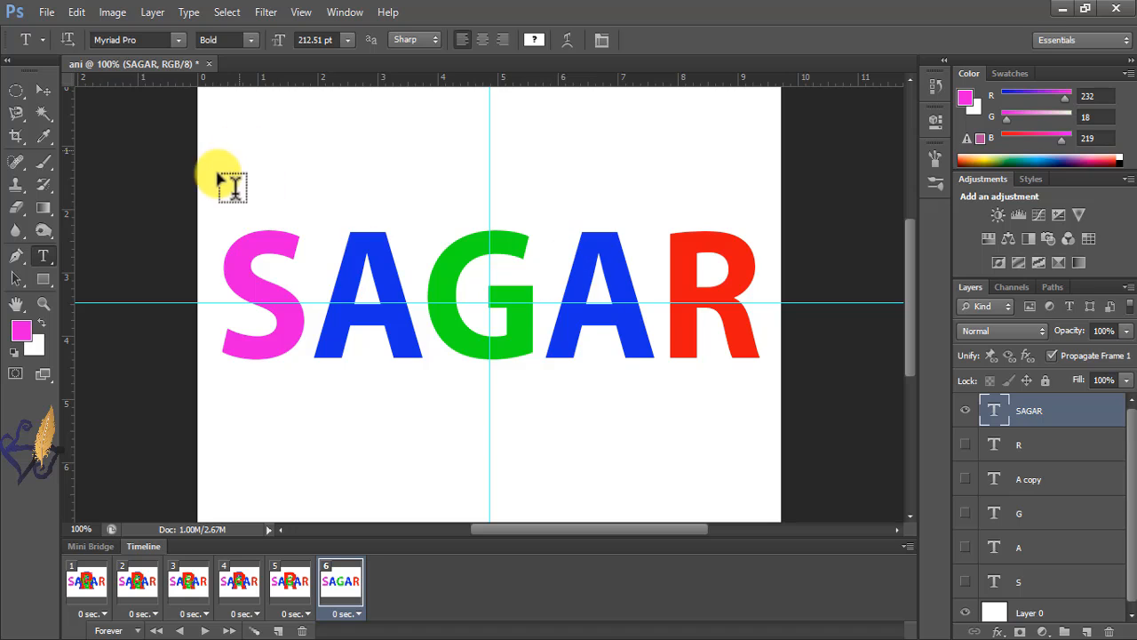
left_click(234, 269)
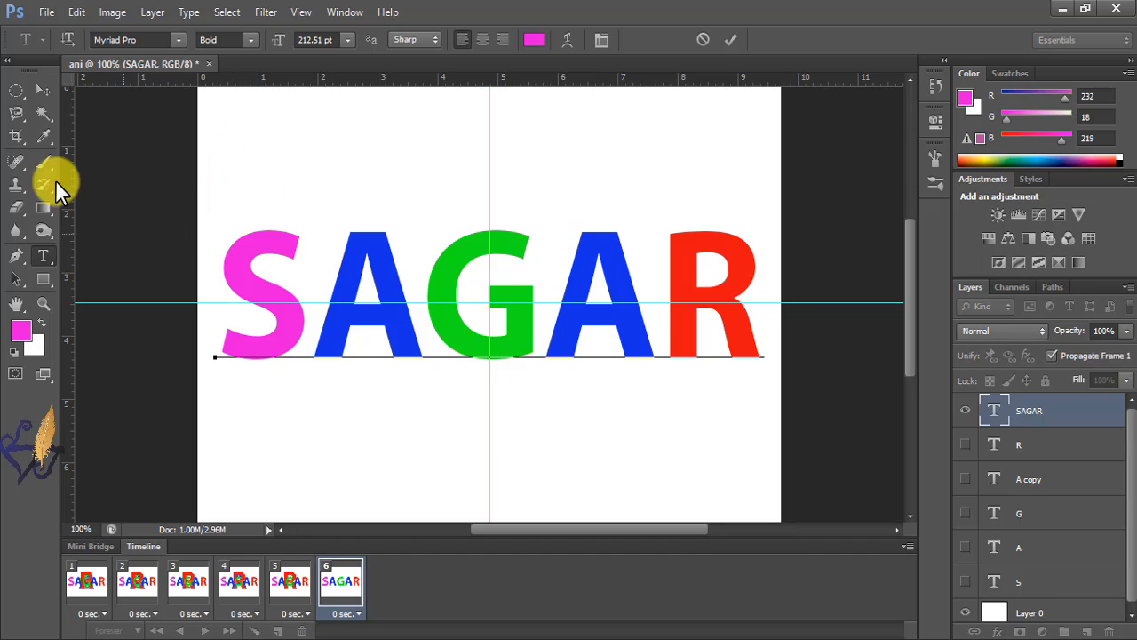
left_click(43, 94)
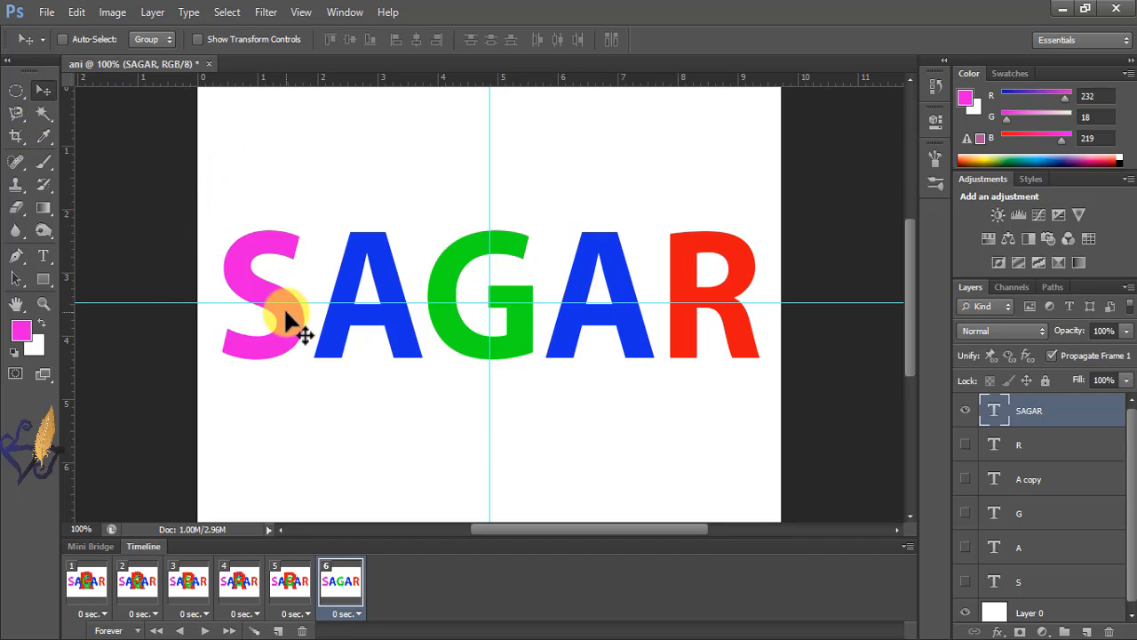
Step: Apply an inner shadow to the full-word text layer with distance 19 px, choke 13% and size 24 px
left_click(151, 14)
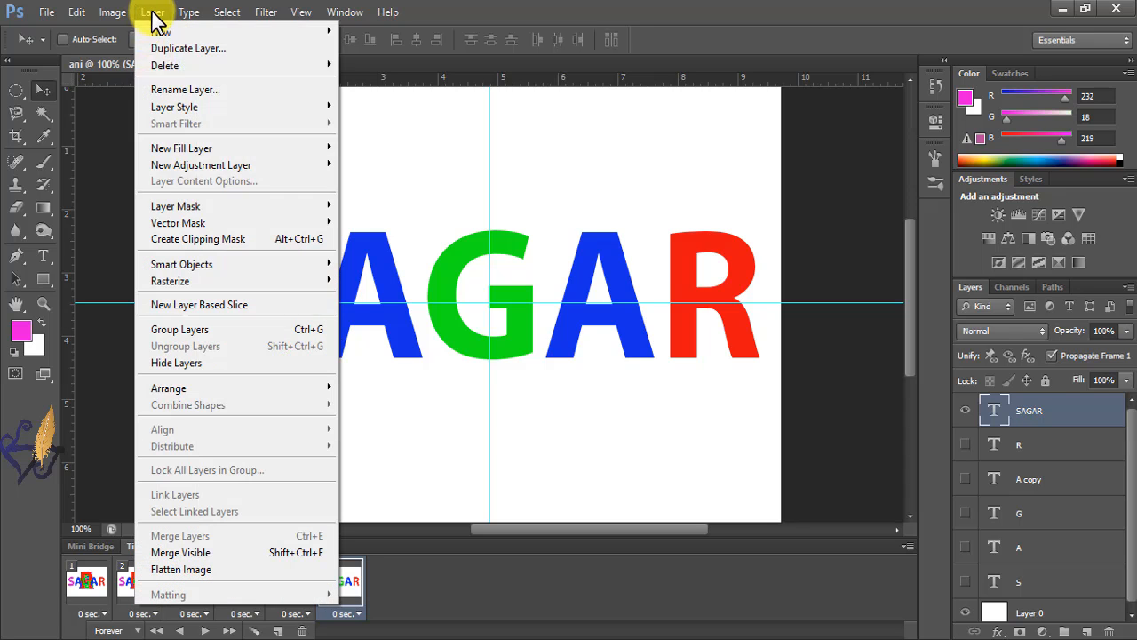
mouse_move(194, 113)
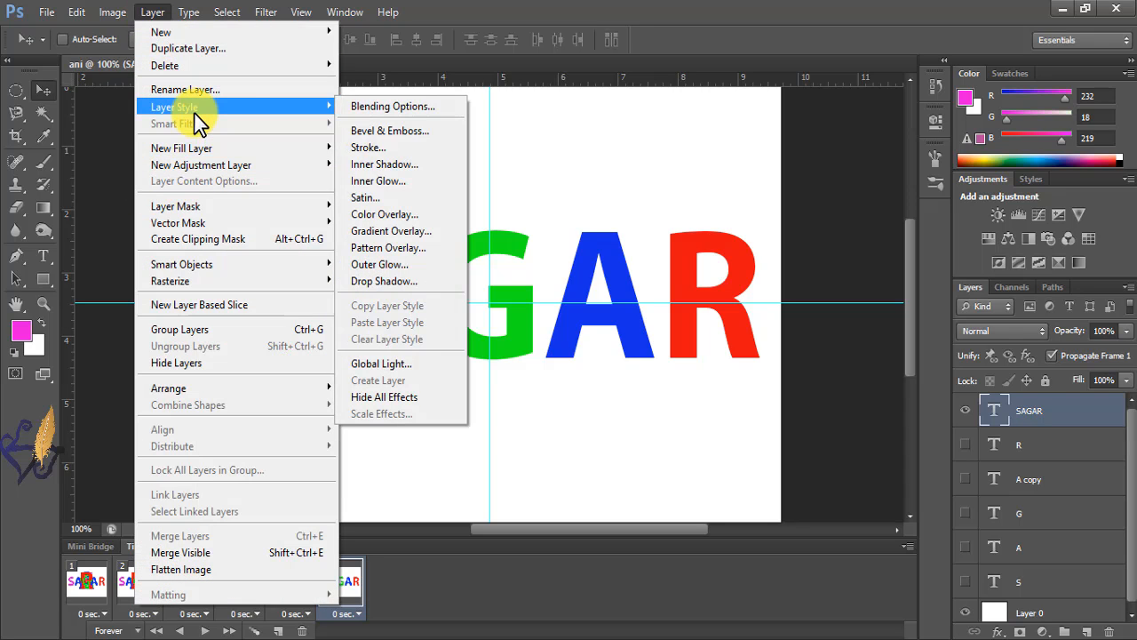
left_click(397, 165)
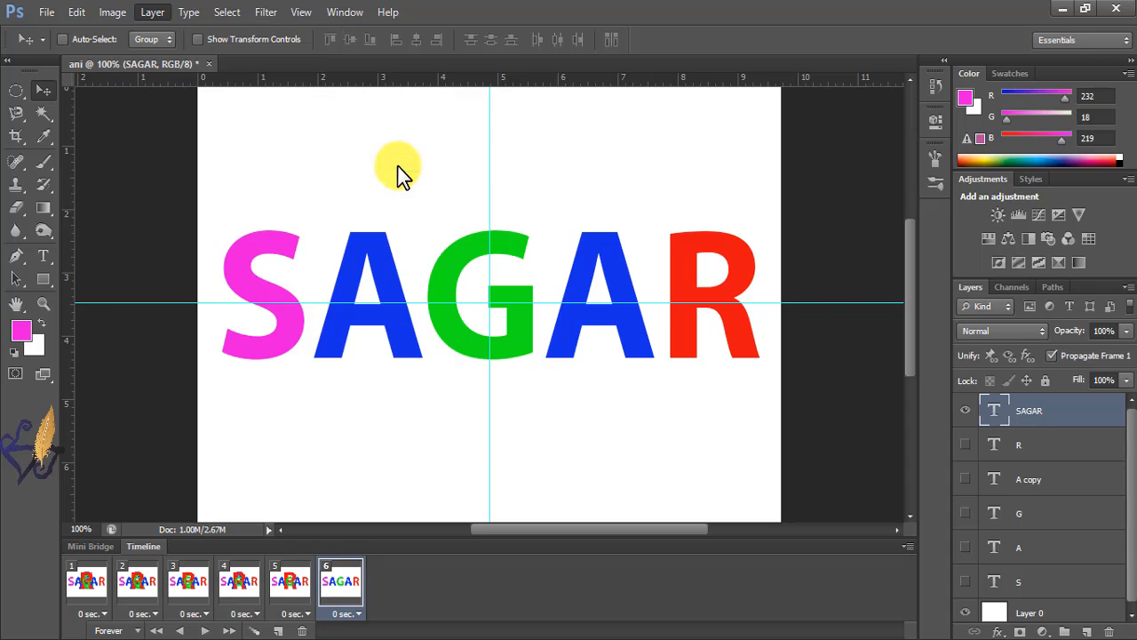
left_click_drag(623, 83, 901, 78)
left_click_drag(818, 253, 827, 211)
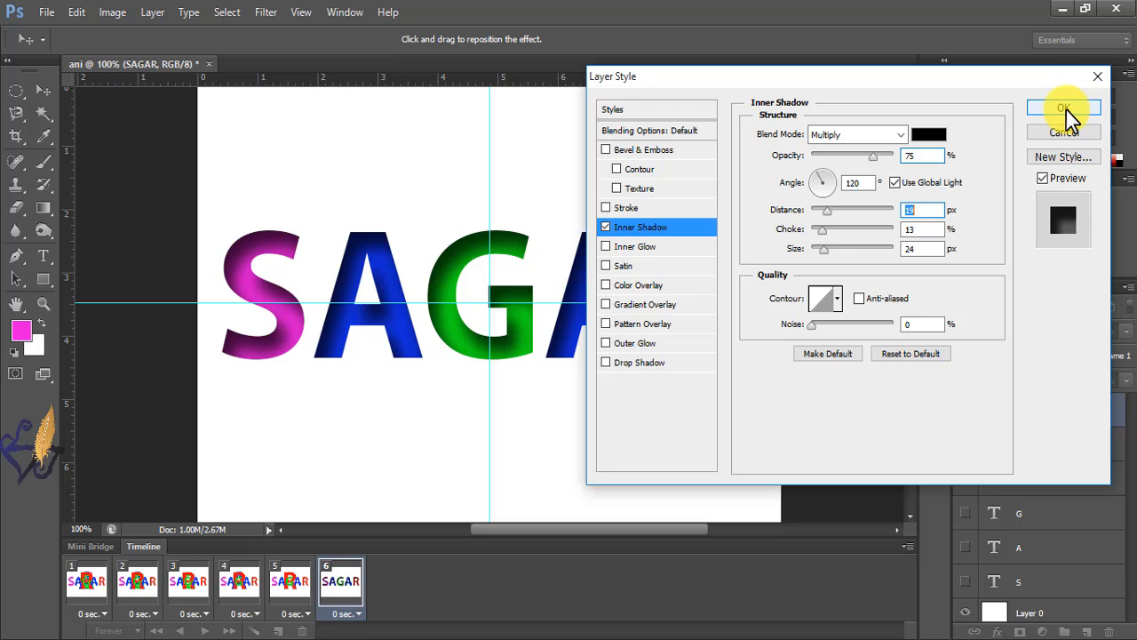
left_click(1066, 108)
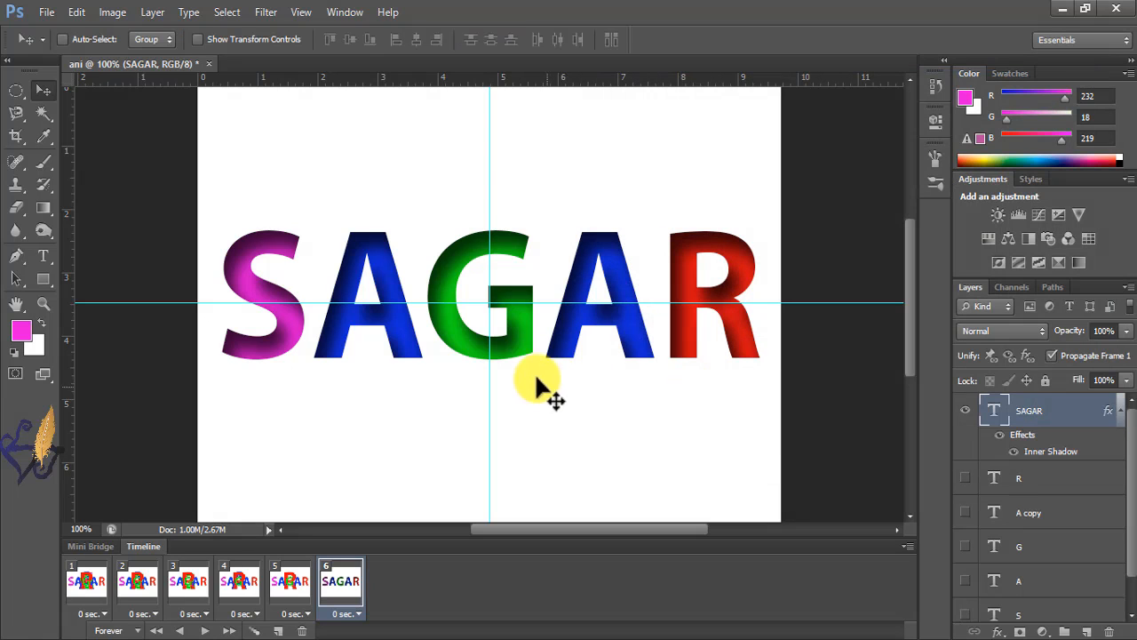
Step: In frame 1, hide the full-word, R, G and A layers, leaving only the S over the background
left_click(1057, 478)
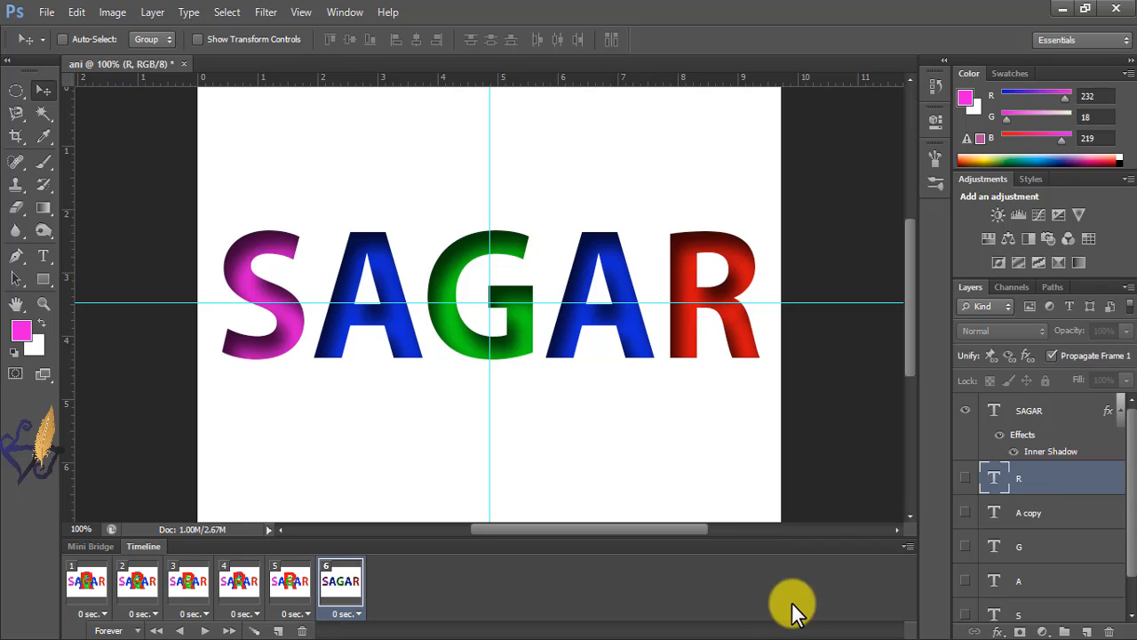
scroll(1124, 542, "down", 1)
scroll(1124, 542, "down", 1)
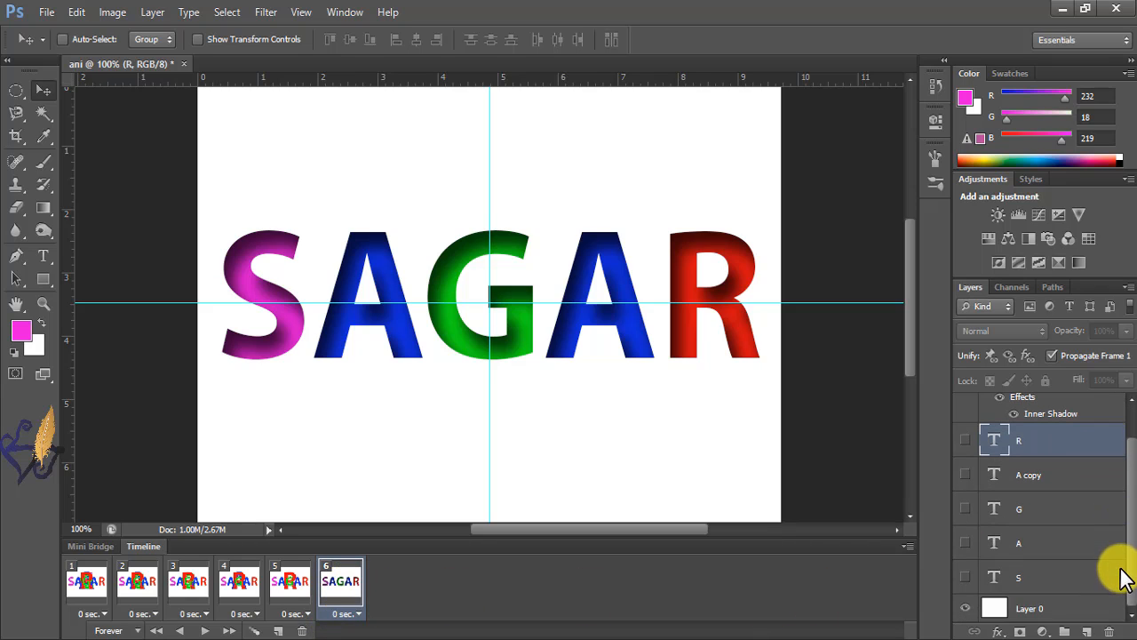
left_click(86, 586)
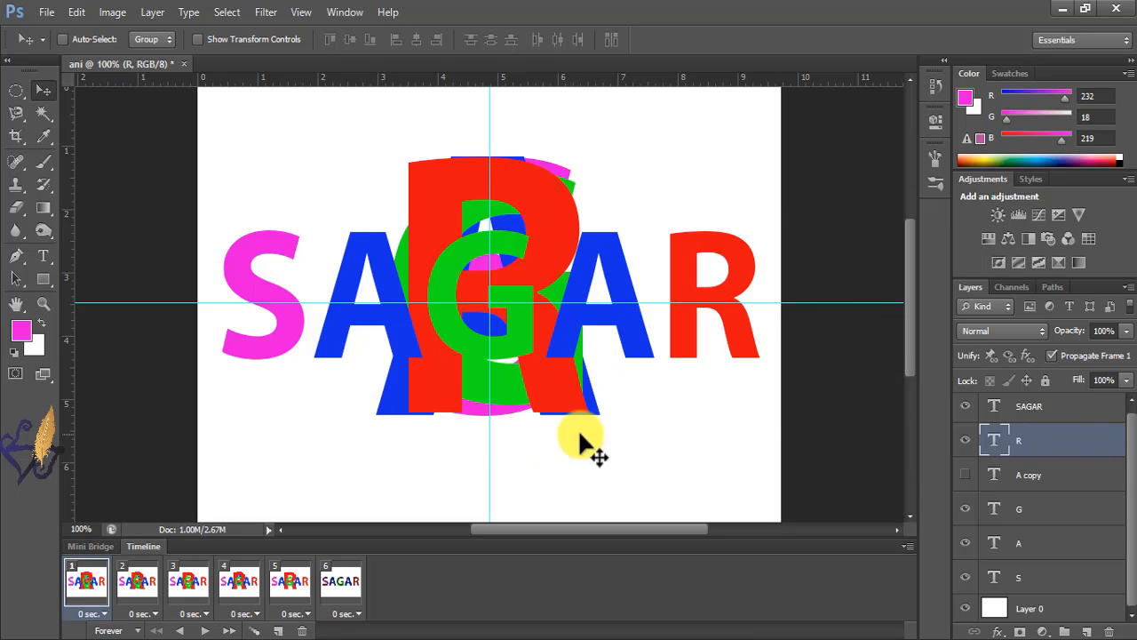
left_click(966, 407)
left_click(966, 440)
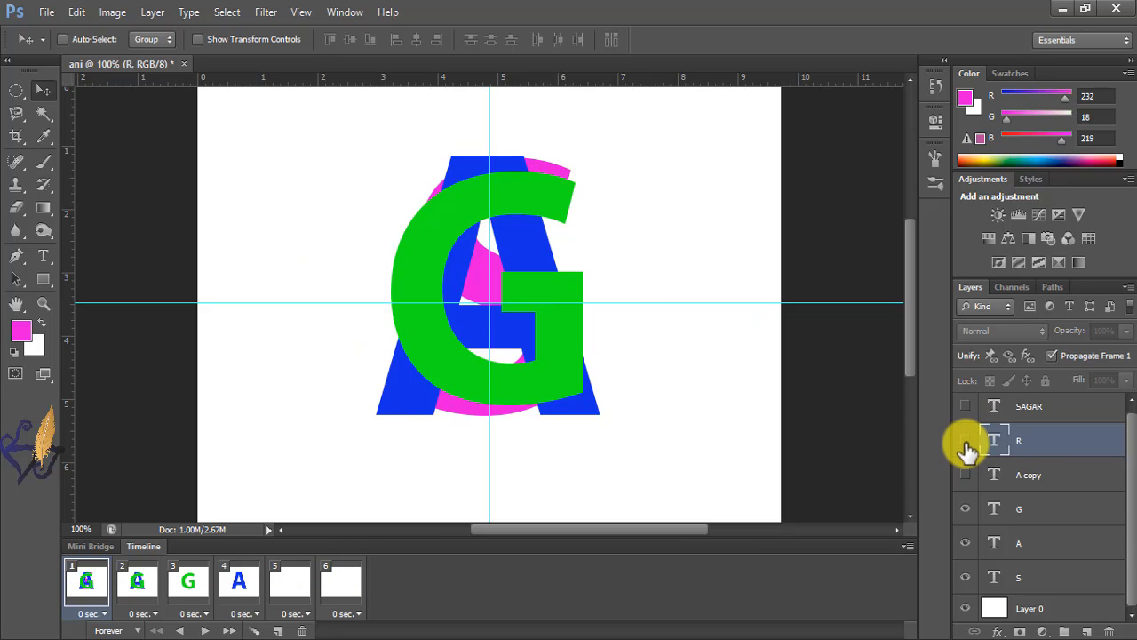
left_click(966, 508)
left_click(966, 544)
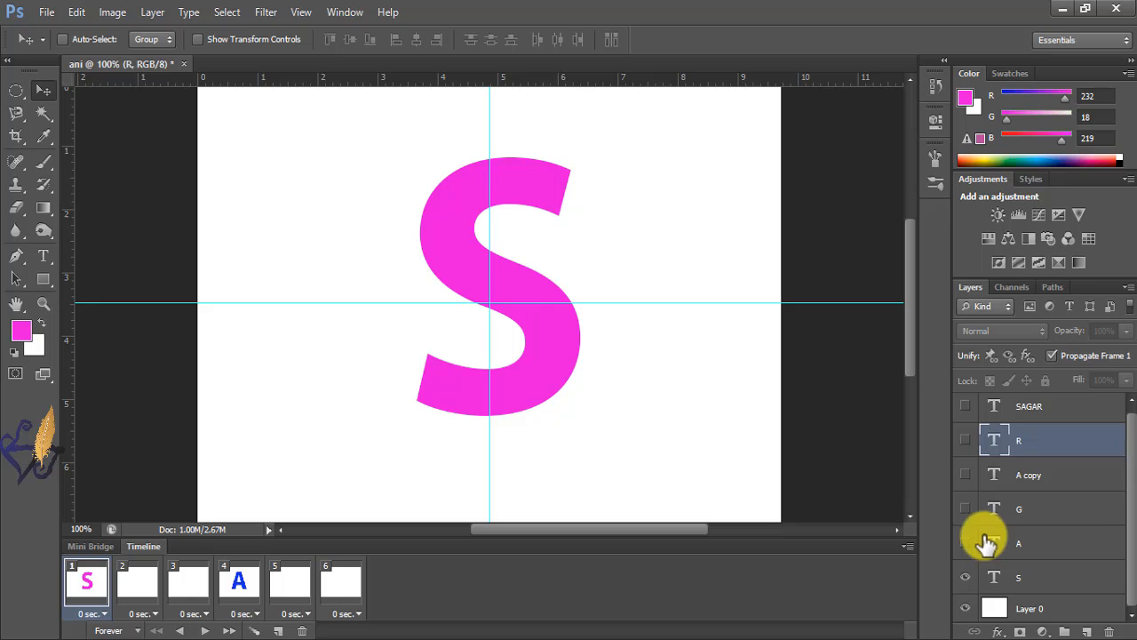
Step: Apply an inner shadow to the S layer with distance 10 px, choke 13%, size 21 px and noise 10%
left_click(1000, 579)
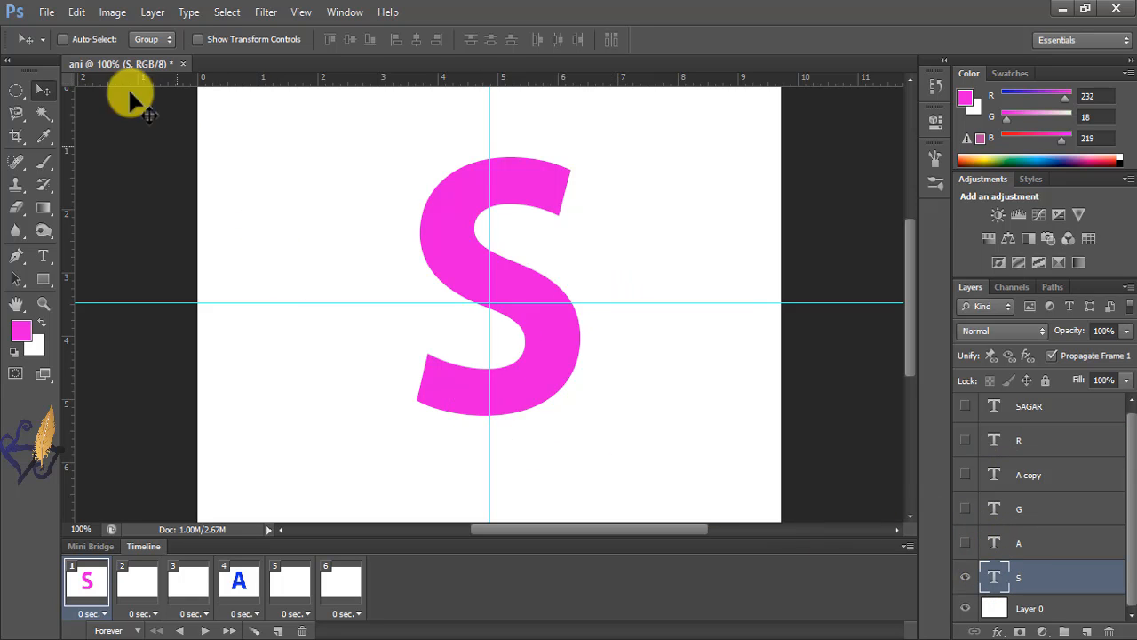
left_click(147, 14)
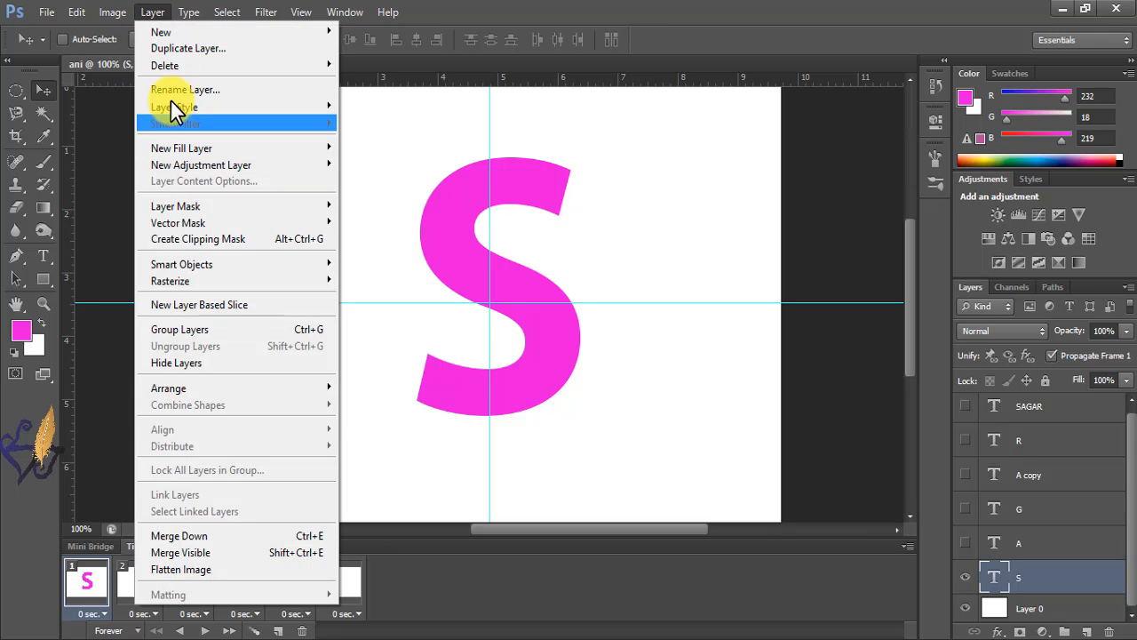
mouse_move(183, 113)
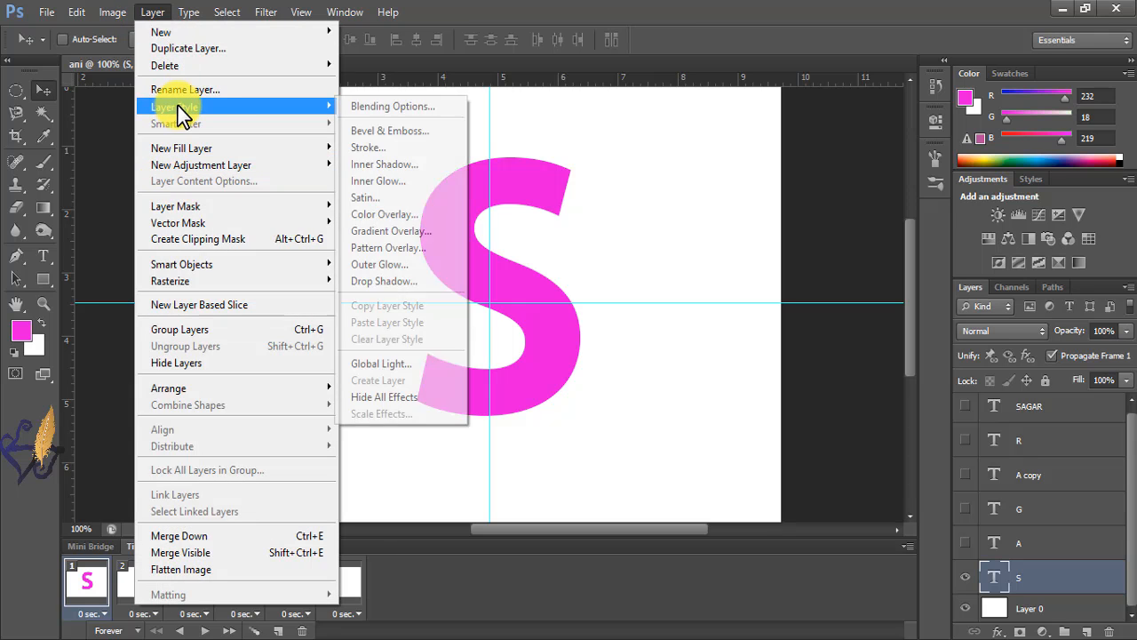
left_click(384, 165)
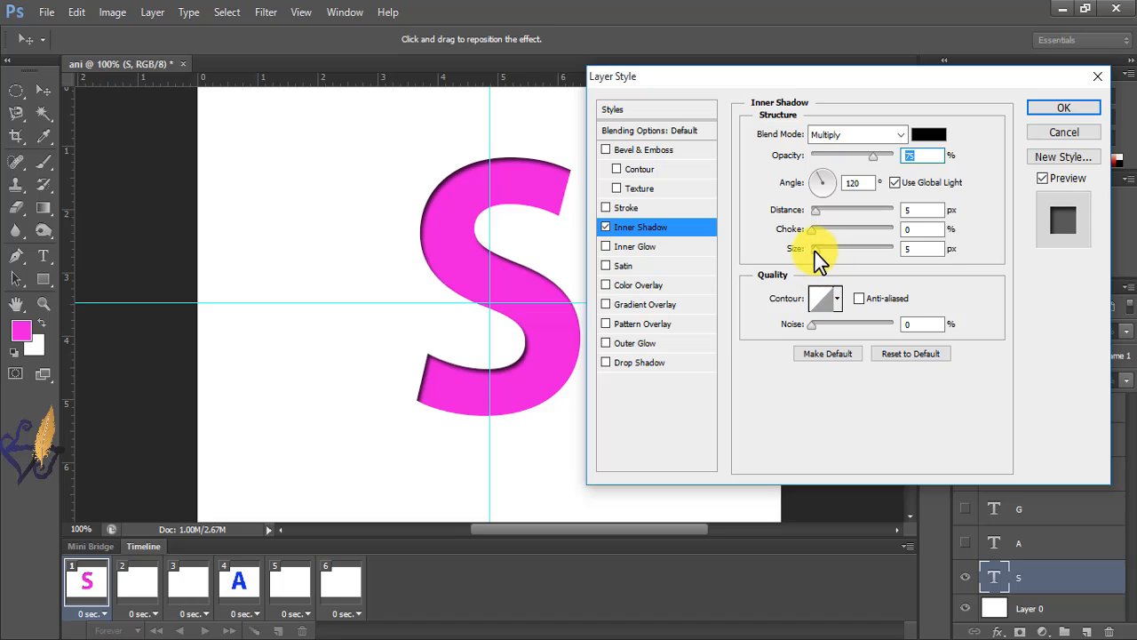
left_click_drag(815, 252, 818, 213)
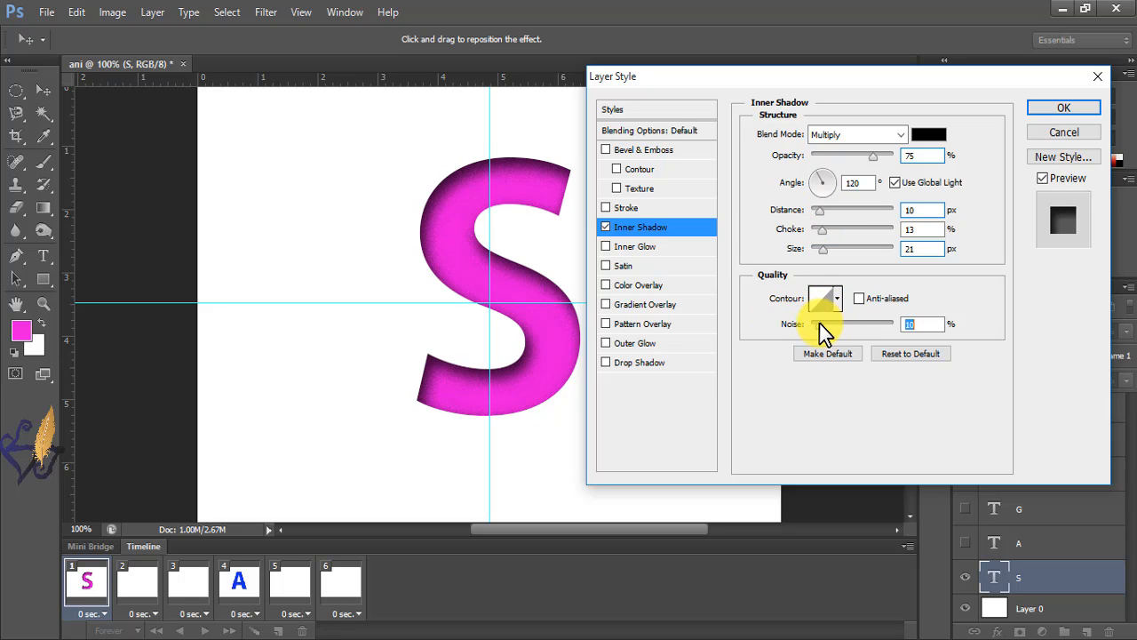
left_click(1059, 108)
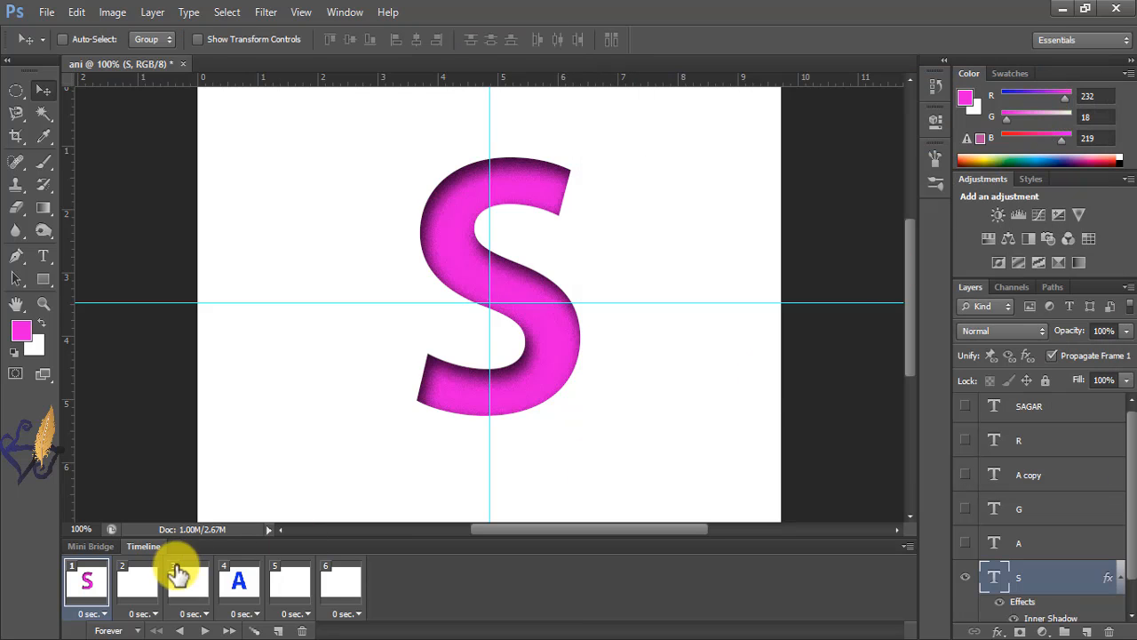
Step: In frame 2, show the A layer and give it an inner shadow with distance 15 px, choke 11%, size 27 px and noise 15%
left_click(140, 586)
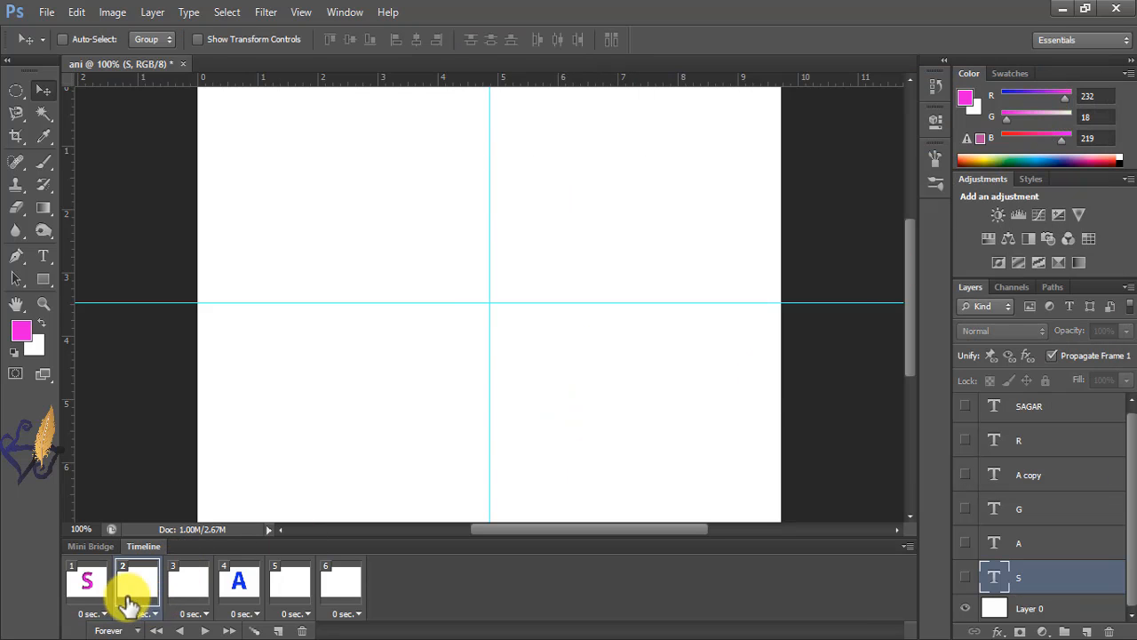
left_click(965, 544)
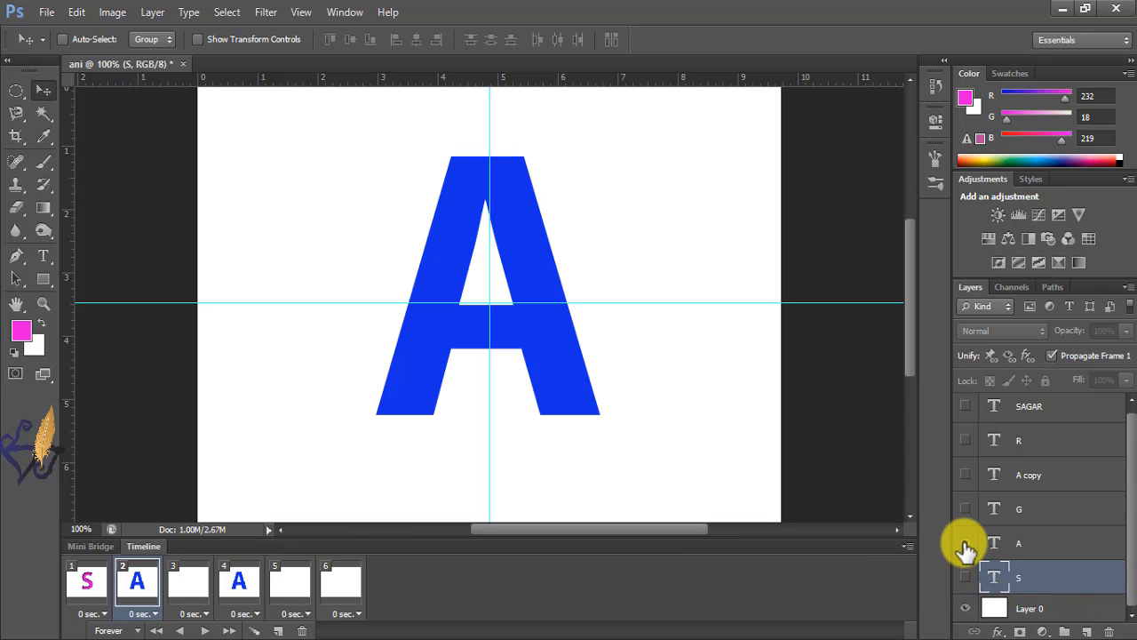
left_click(1002, 539)
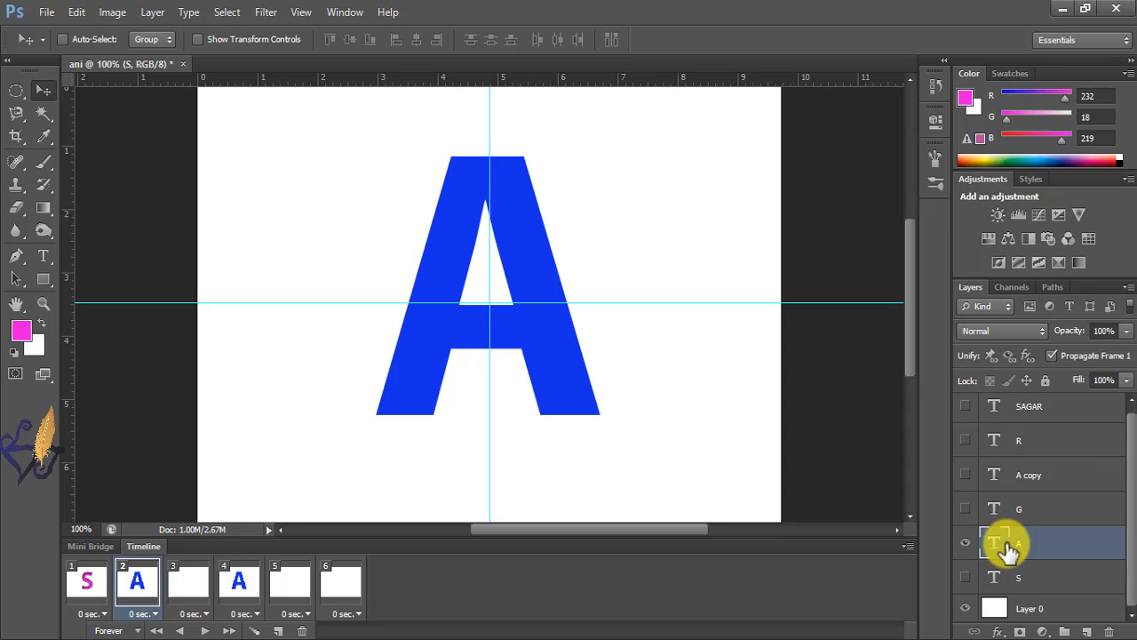
left_click(154, 12)
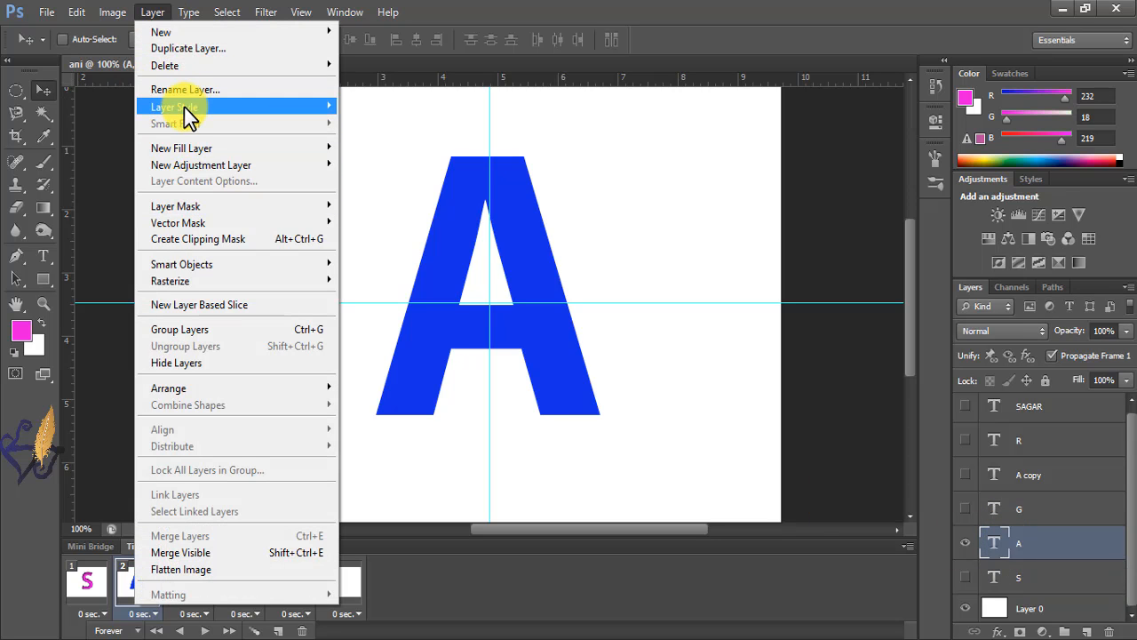
mouse_move(300, 109)
left_click(398, 174)
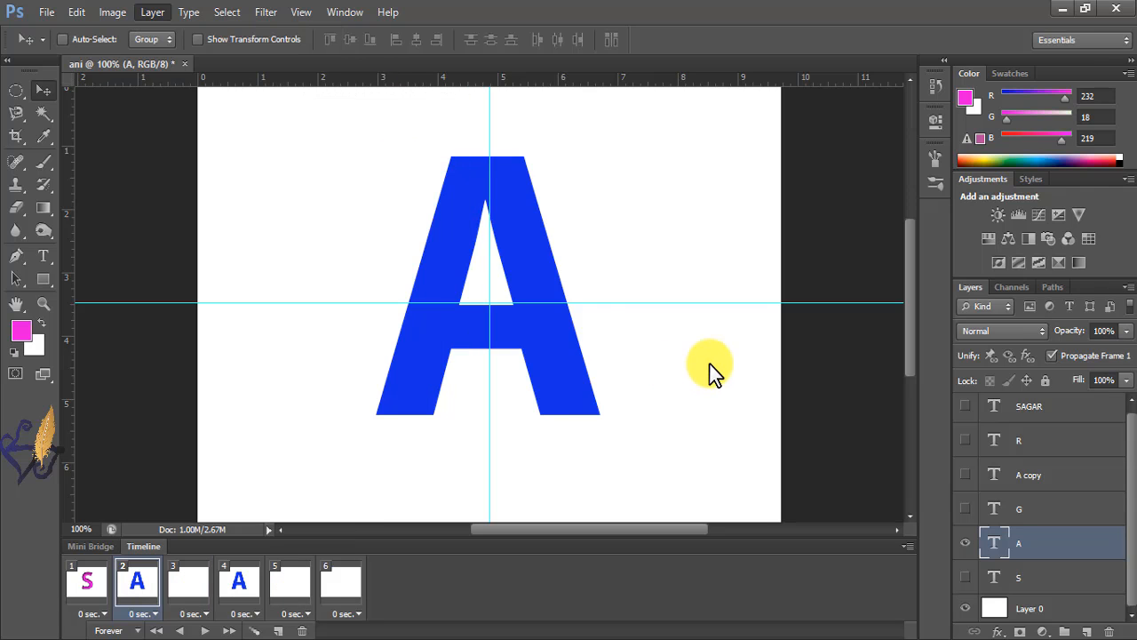
left_click_drag(817, 323, 824, 311)
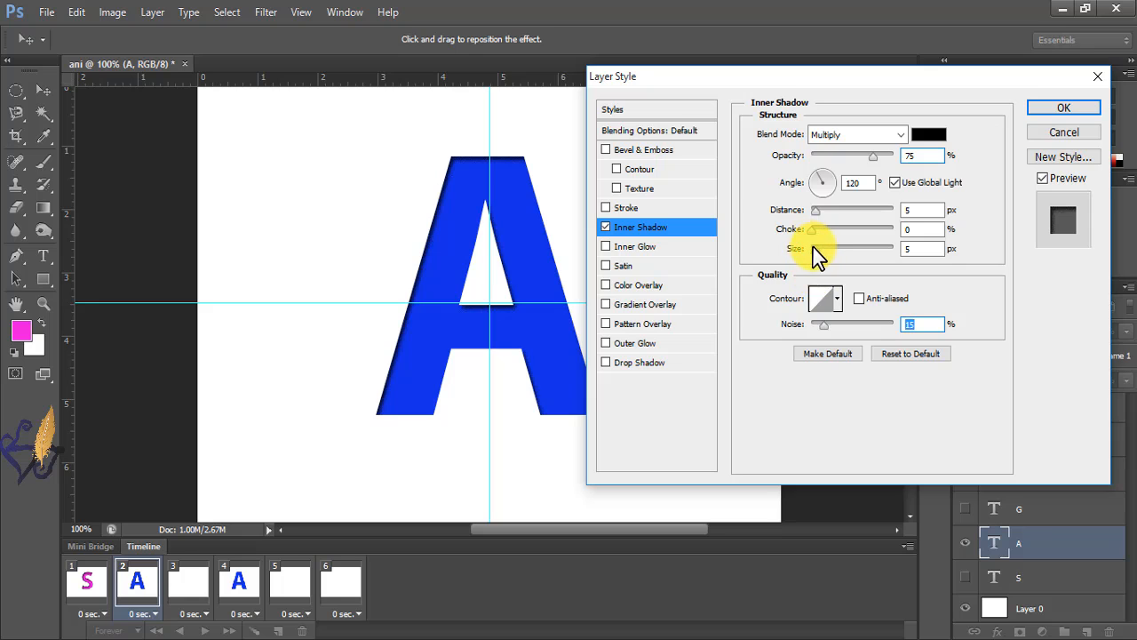
left_click_drag(812, 248, 824, 211)
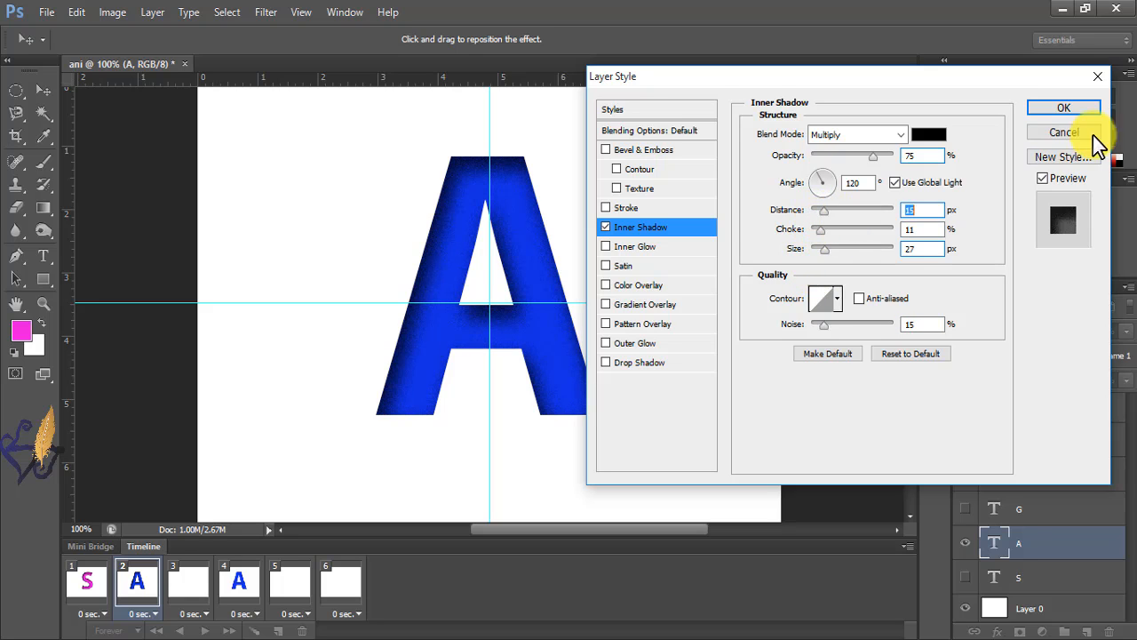
left_click(1063, 108)
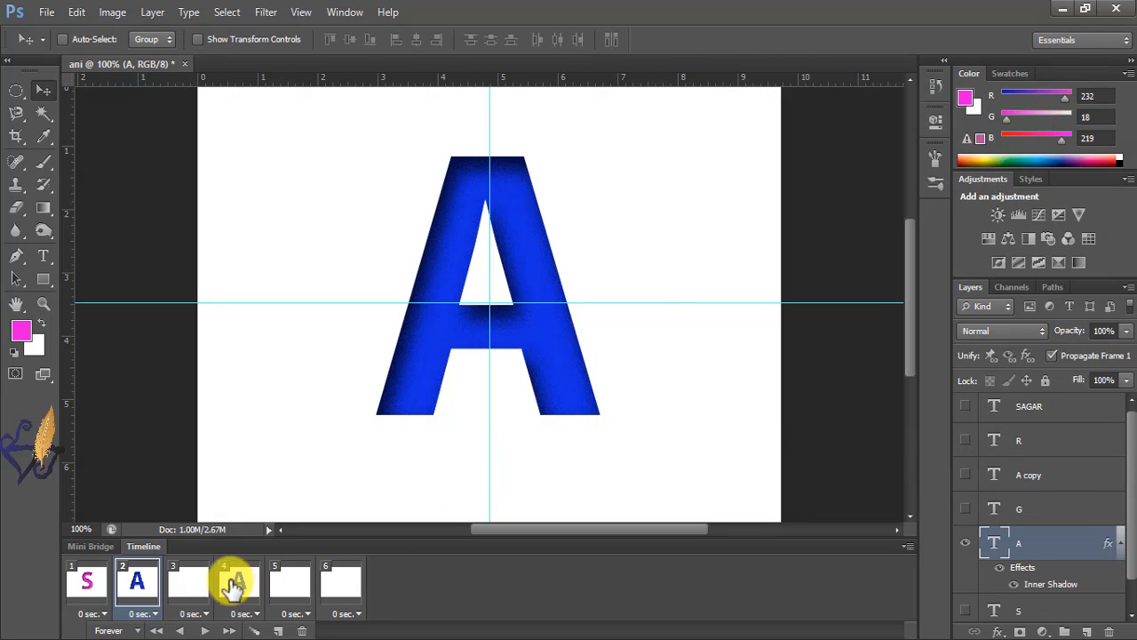
Step: In frame 3, show the G layer and give it an inner shadow with distance 16 px, choke 16%, size 18 px and no noise
left_click(189, 602)
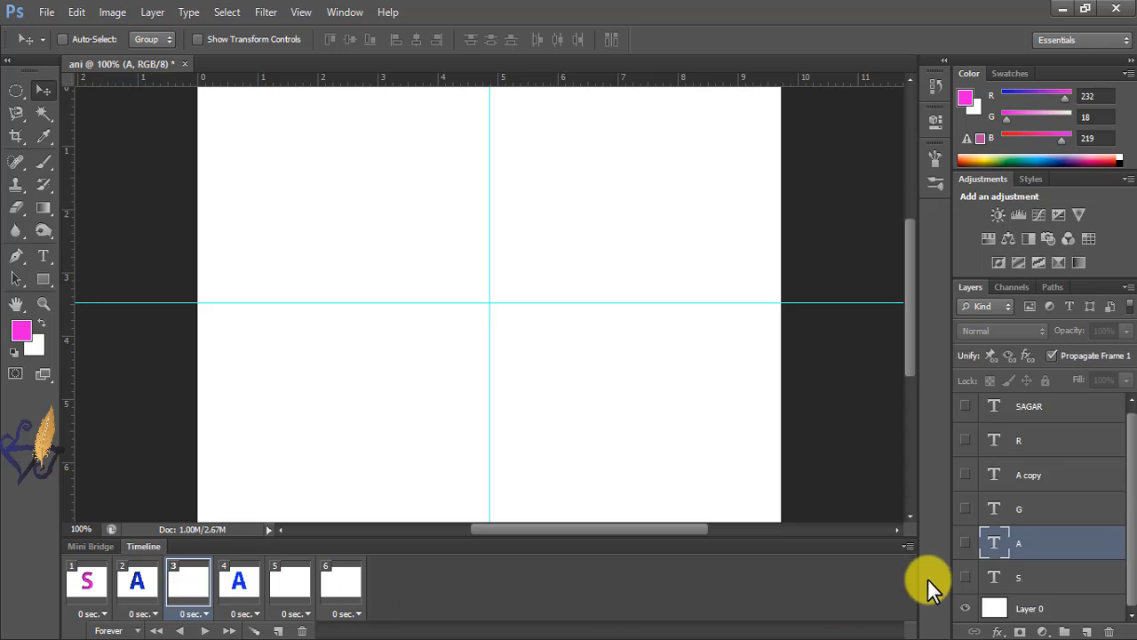
left_click(966, 509)
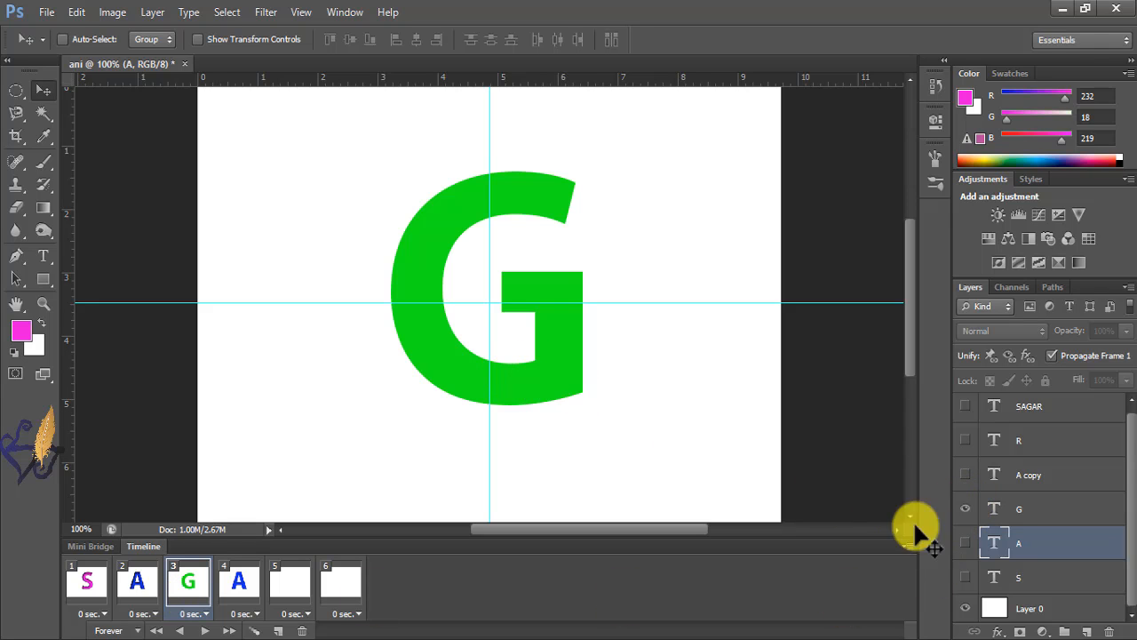
left_click(1000, 511)
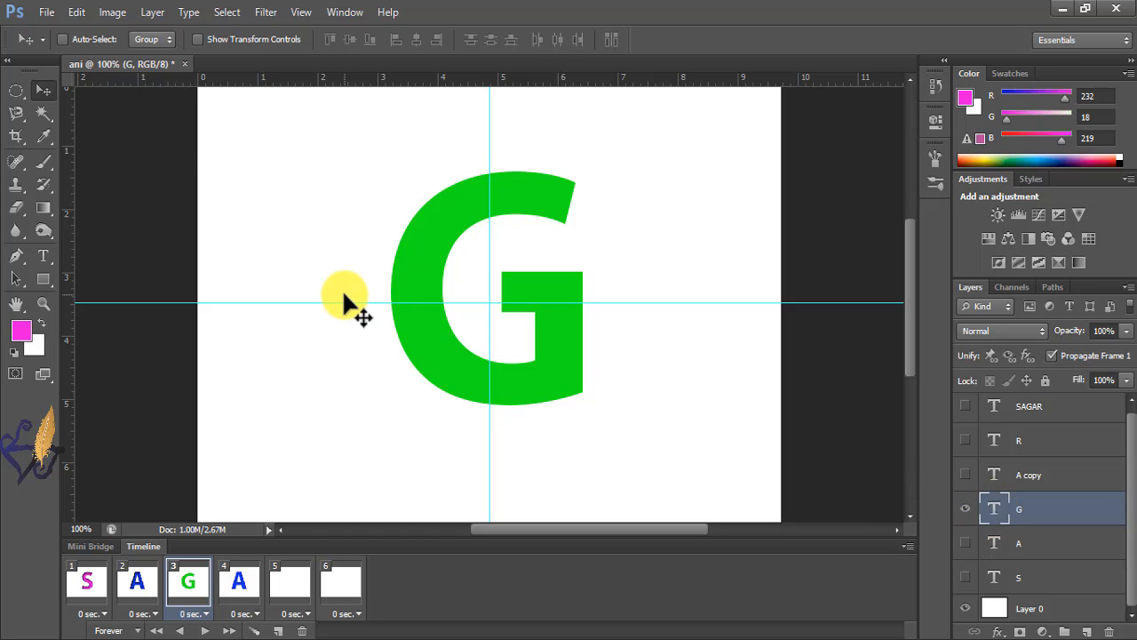
left_click(146, 14)
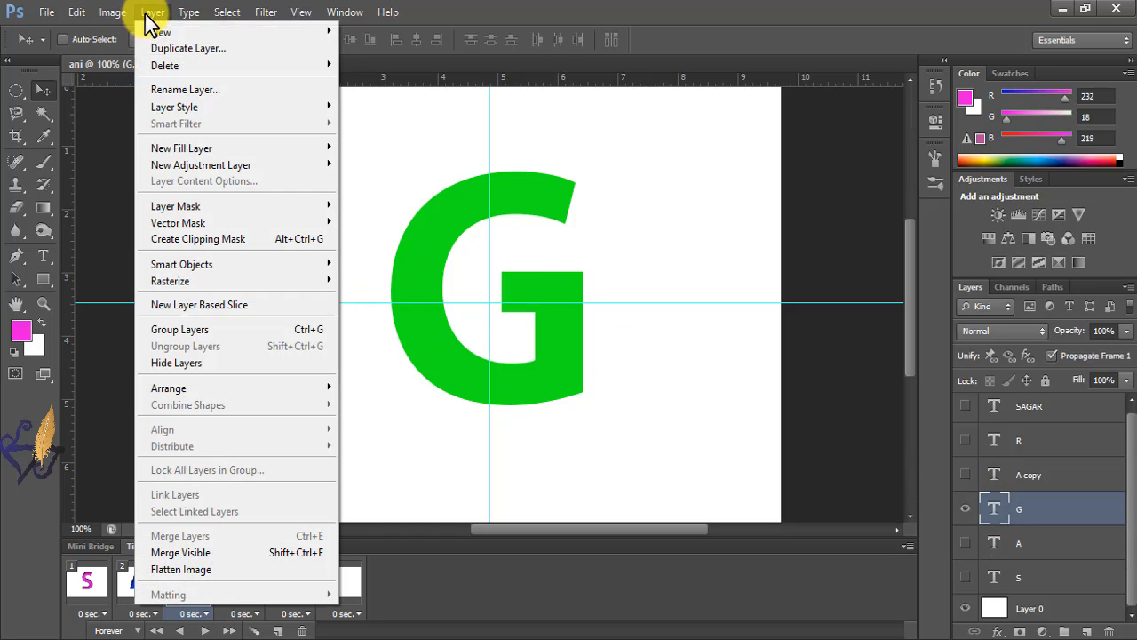
mouse_move(180, 104)
left_click(394, 165)
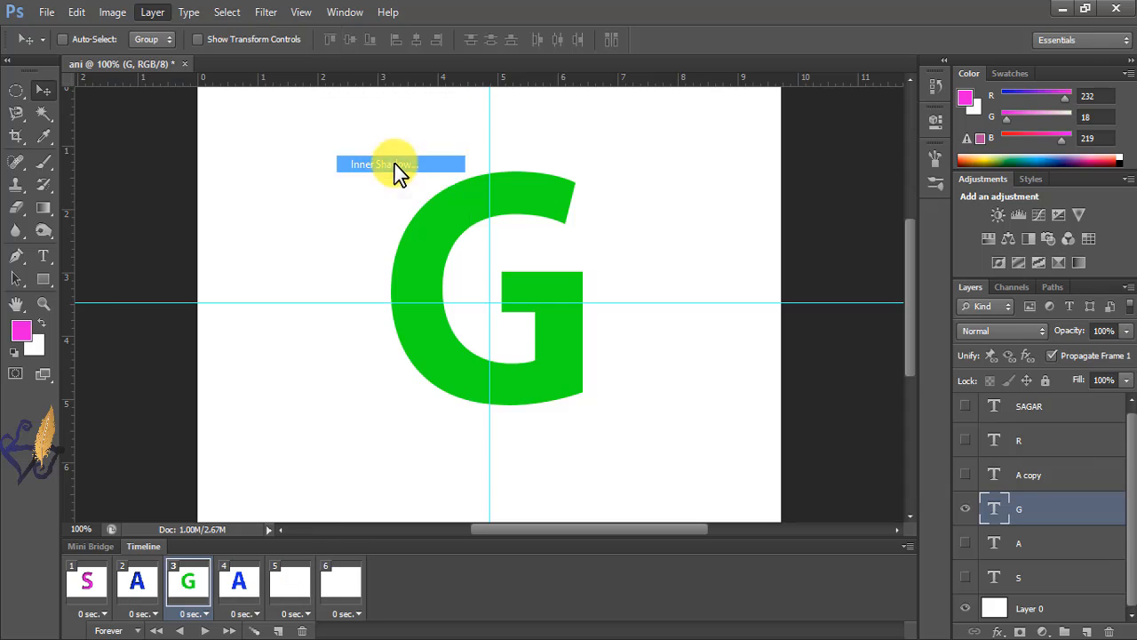
left_click_drag(814, 323, 836, 331)
left_click_drag(813, 249, 822, 246)
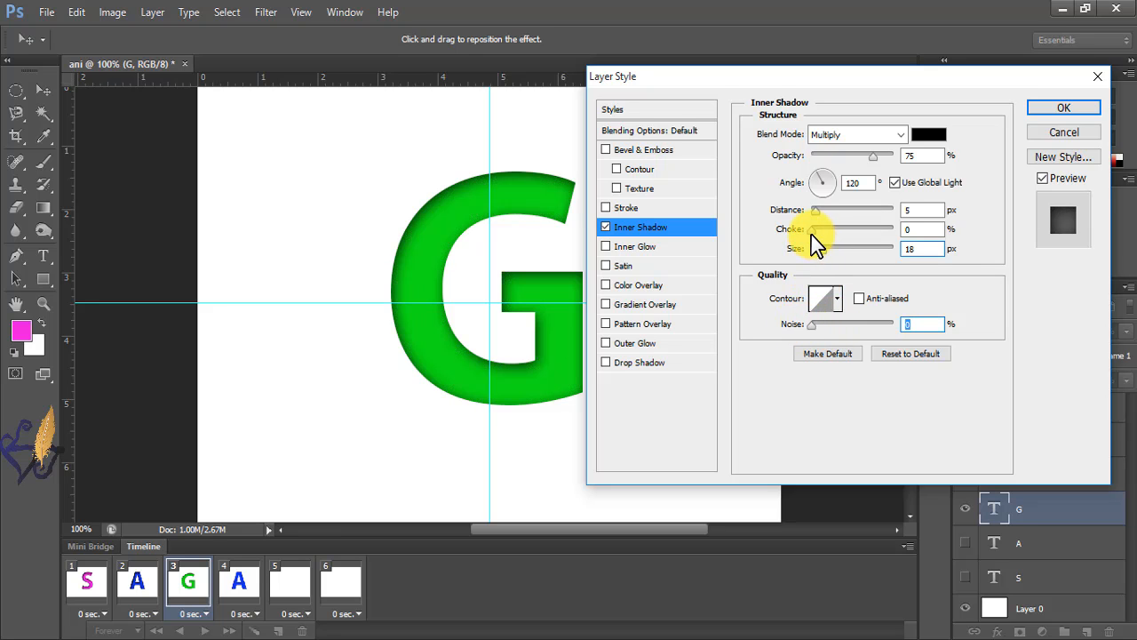
left_click_drag(817, 229, 826, 231)
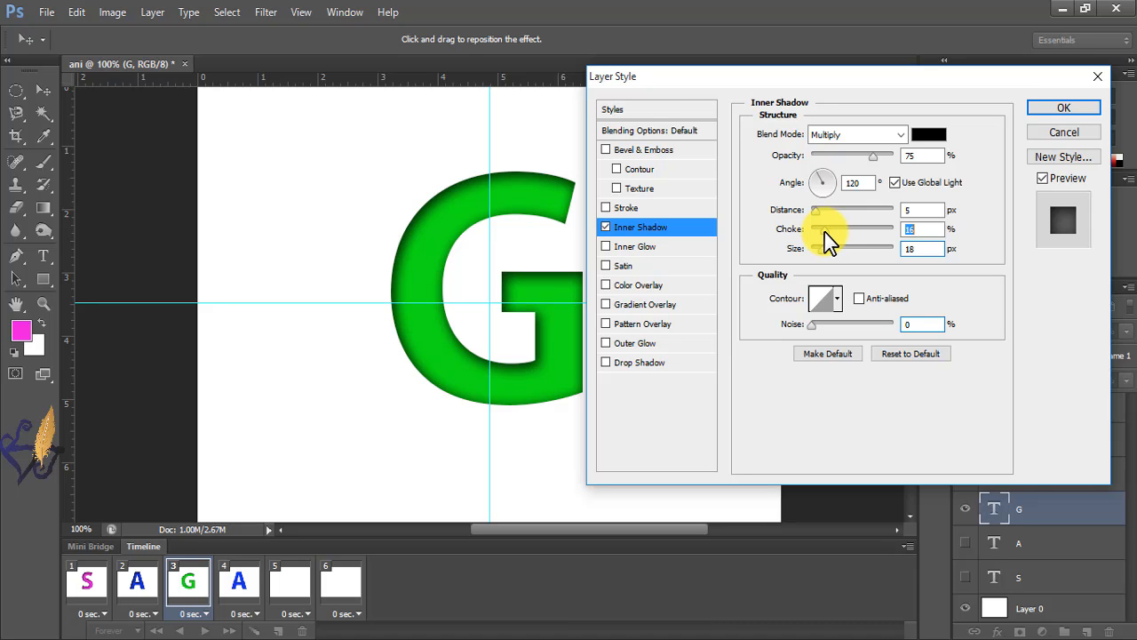
left_click_drag(817, 211, 824, 211)
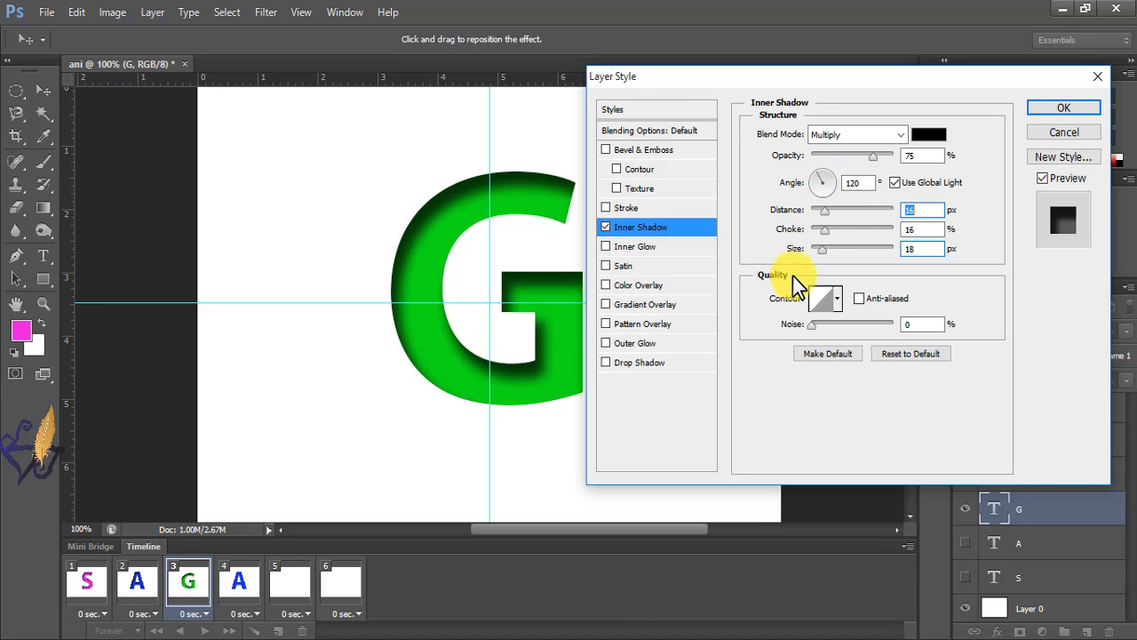
left_click(1048, 111)
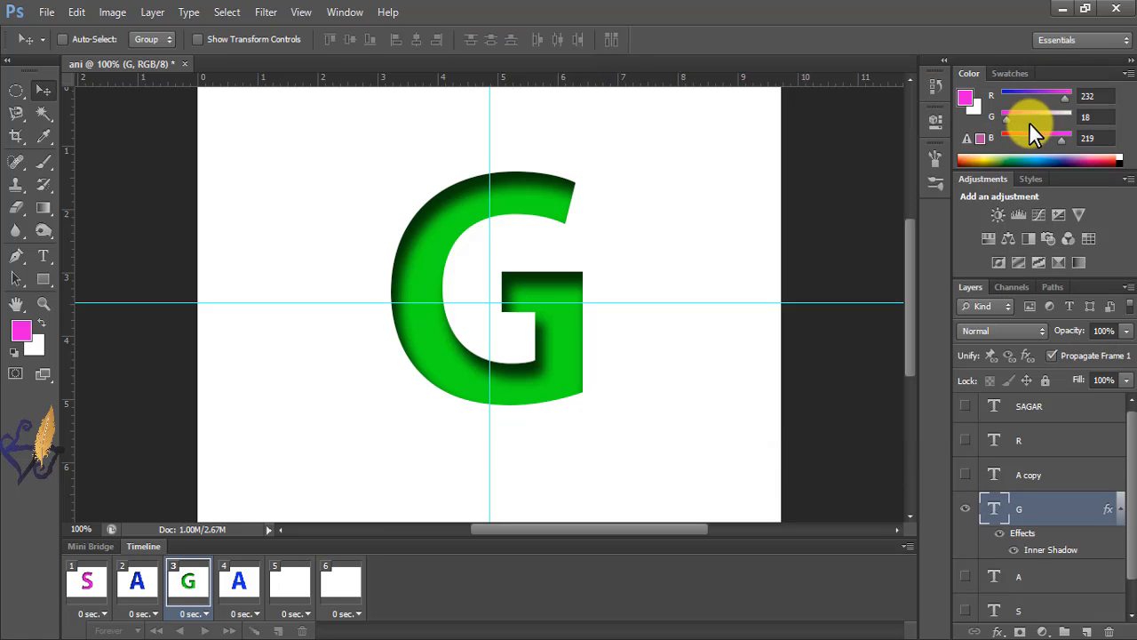
Step: Switch the animation to frame 4
left_click(242, 595)
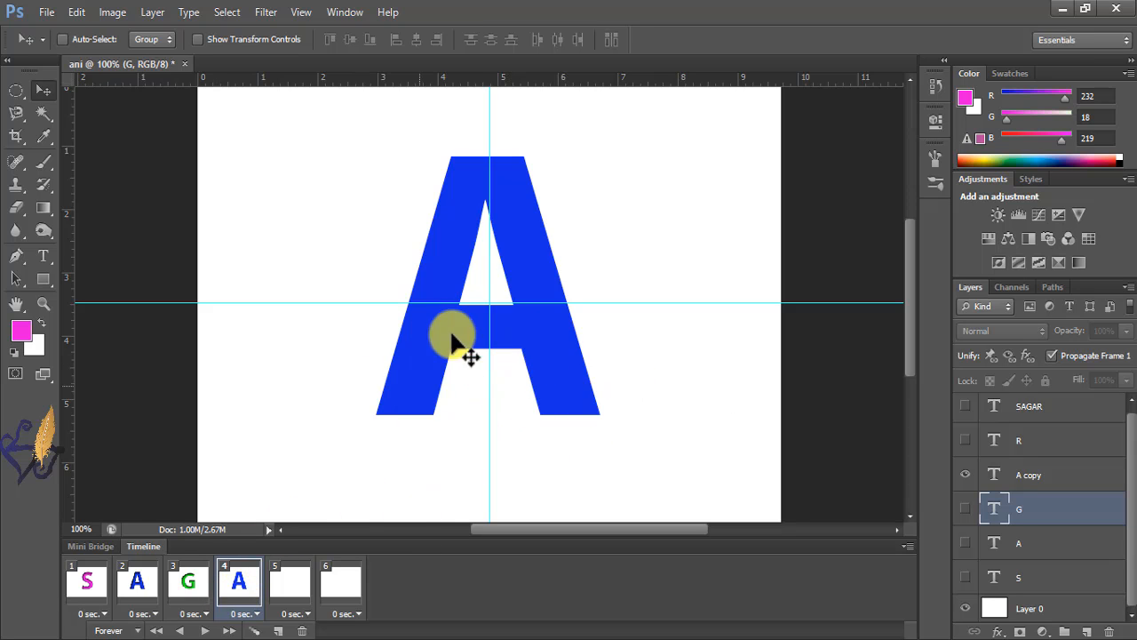
left_click(153, 13)
mouse_move(169, 110)
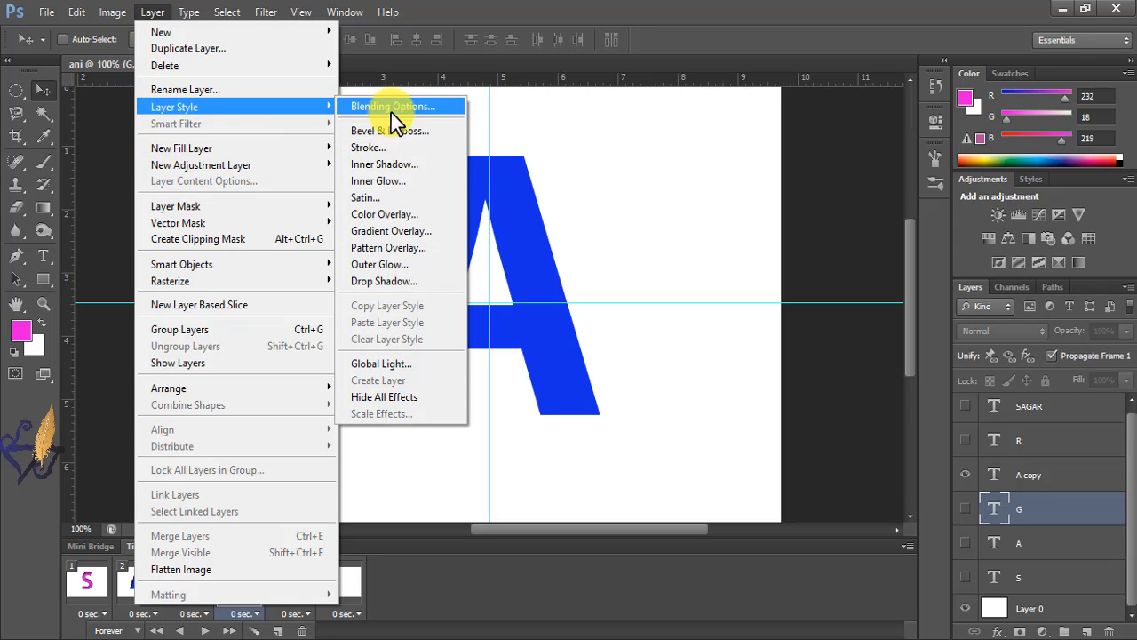
left_click(391, 167)
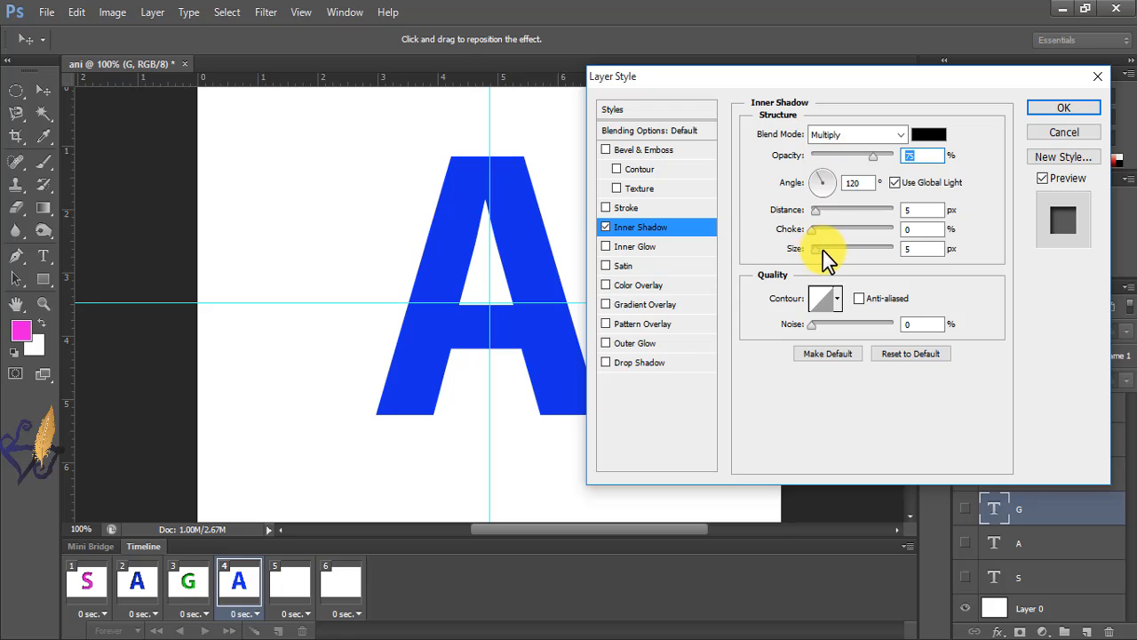
left_click(818, 229)
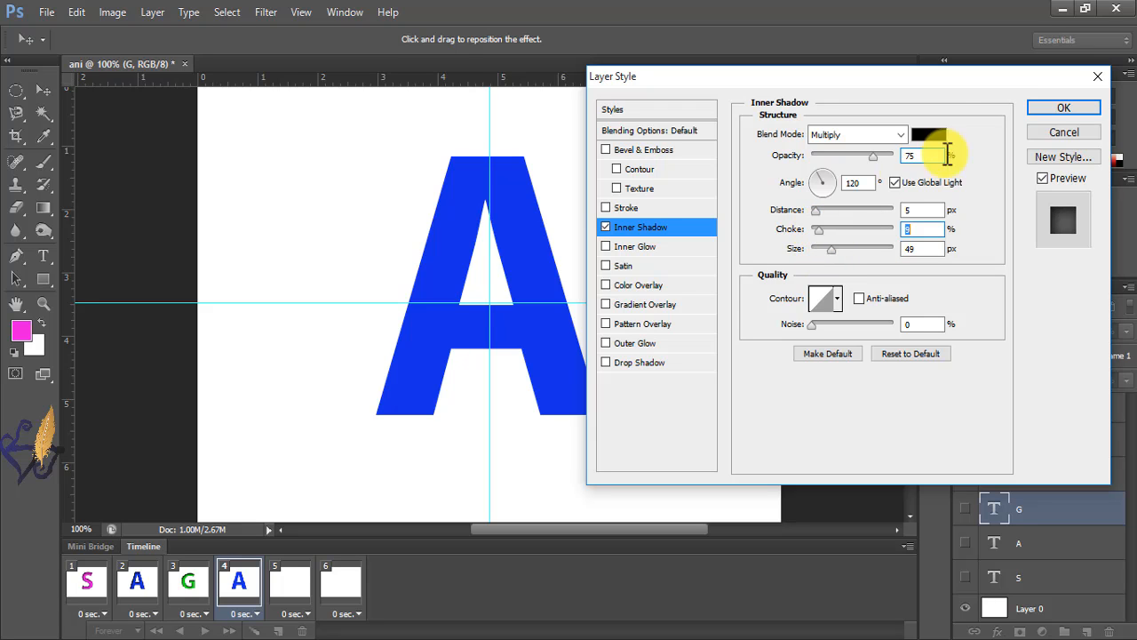
left_click(1058, 135)
Step: Give the A copy layer a drop shadow with spread 9%, size 35 px and the fourth contour preset of the second row
left_click(1026, 478)
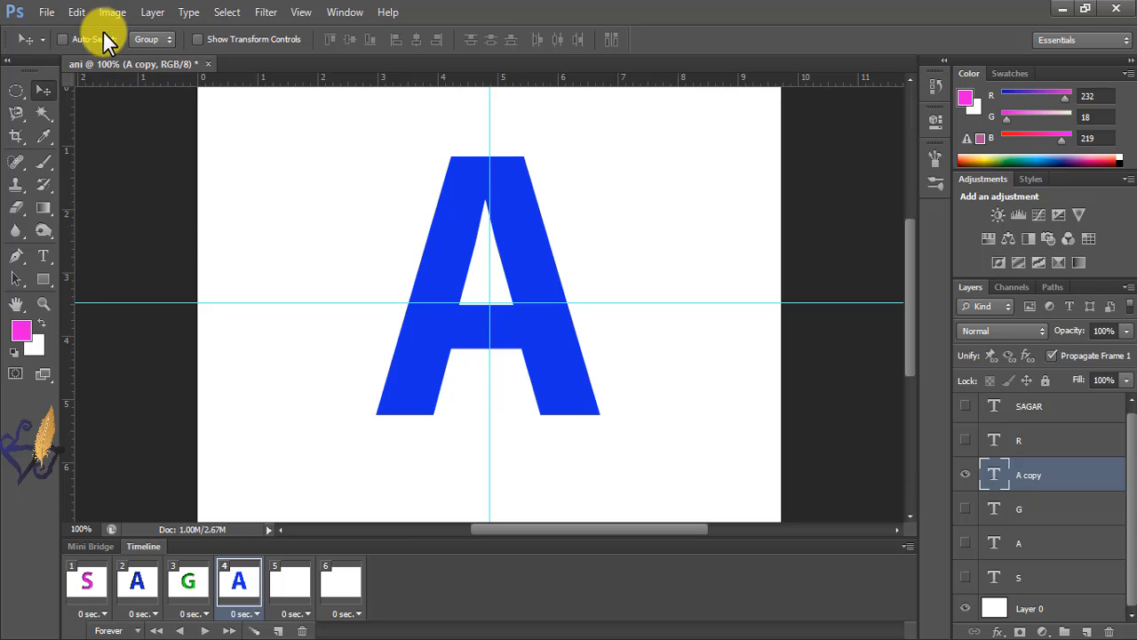
left_click(148, 14)
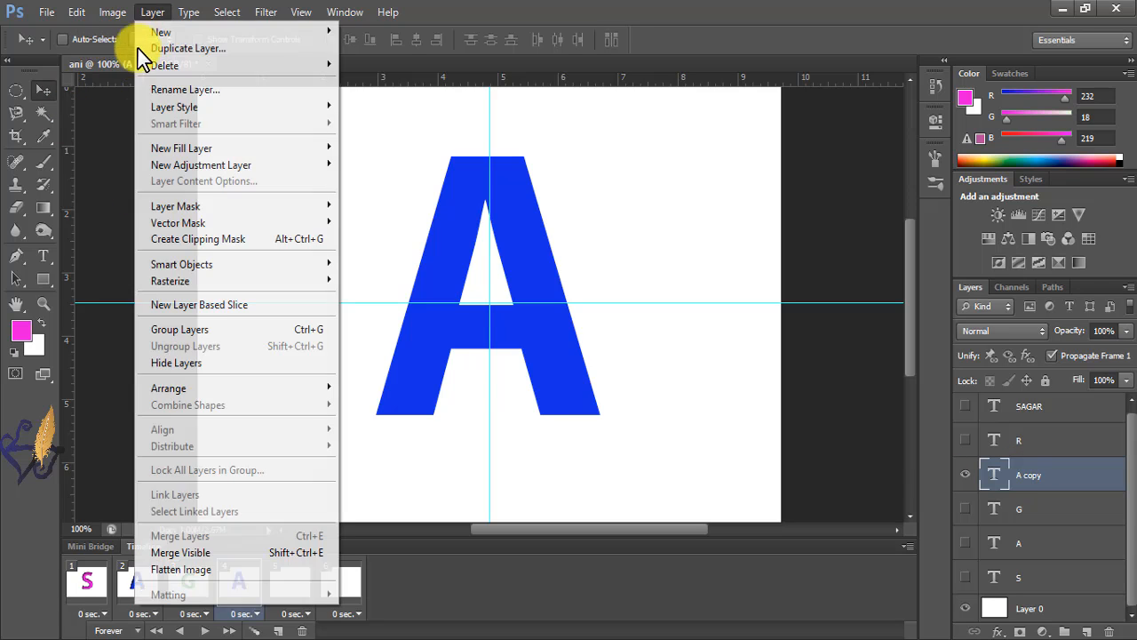
mouse_move(168, 114)
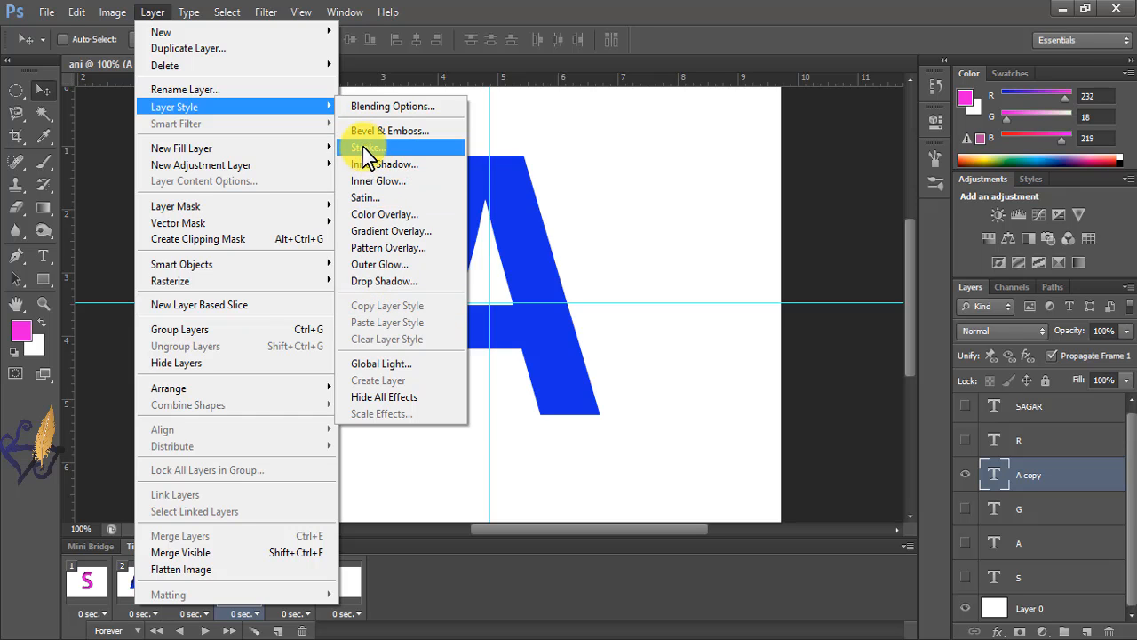
left_click(393, 281)
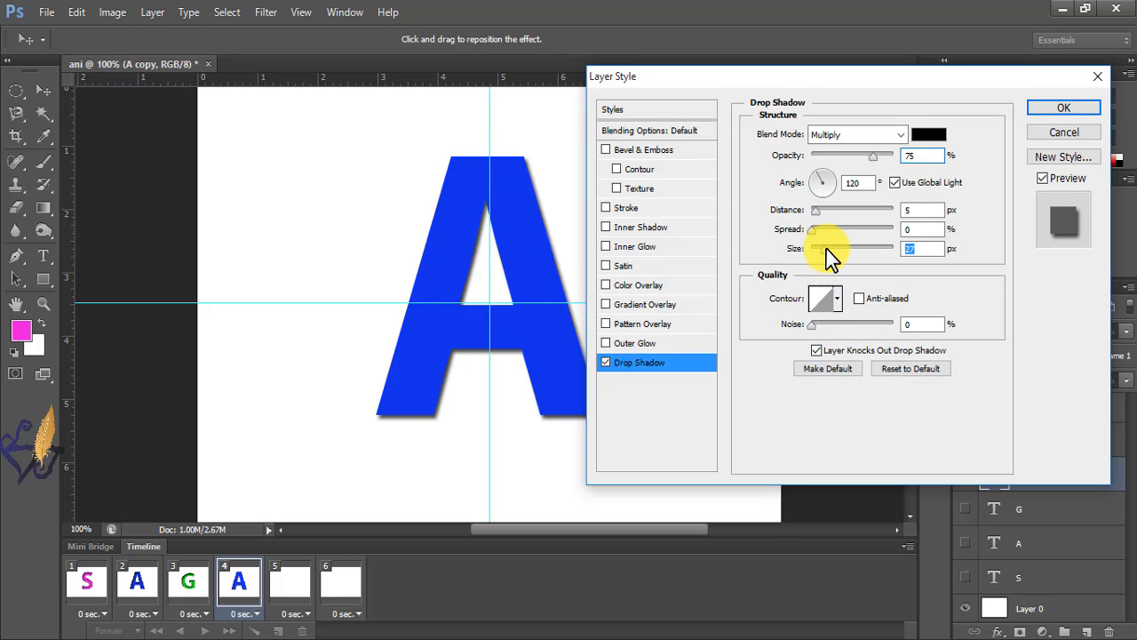
left_click_drag(825, 248, 819, 230)
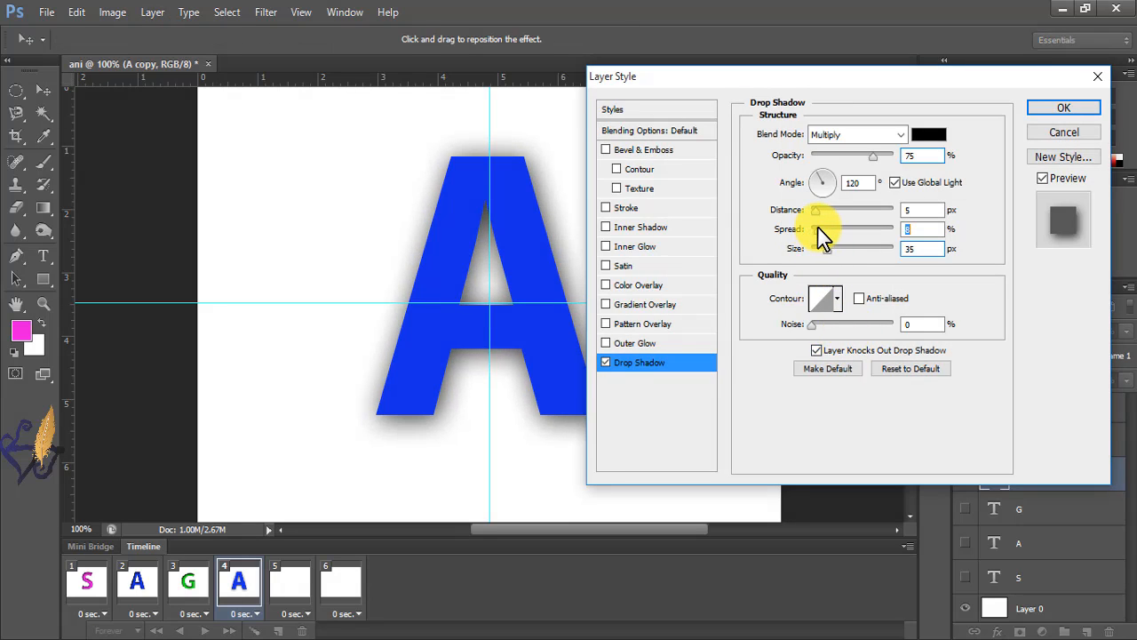
left_click(837, 298)
left_click(826, 376)
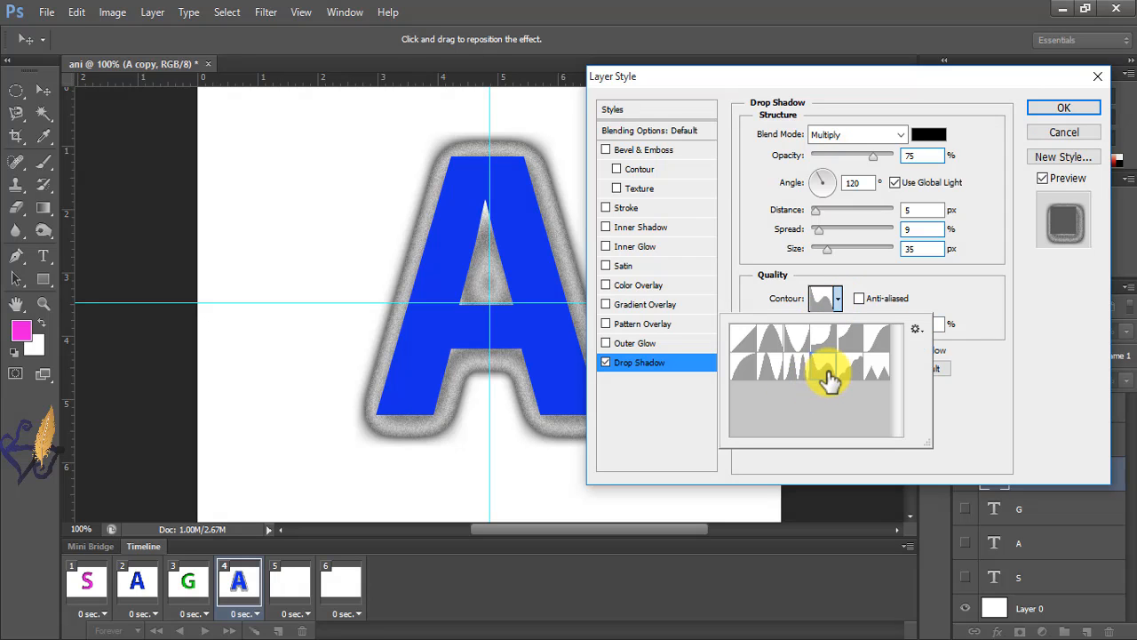
left_click(1066, 114)
Step: In frame 5, show the R layer and give it an inner shadow with size about 32 px
left_click(296, 602)
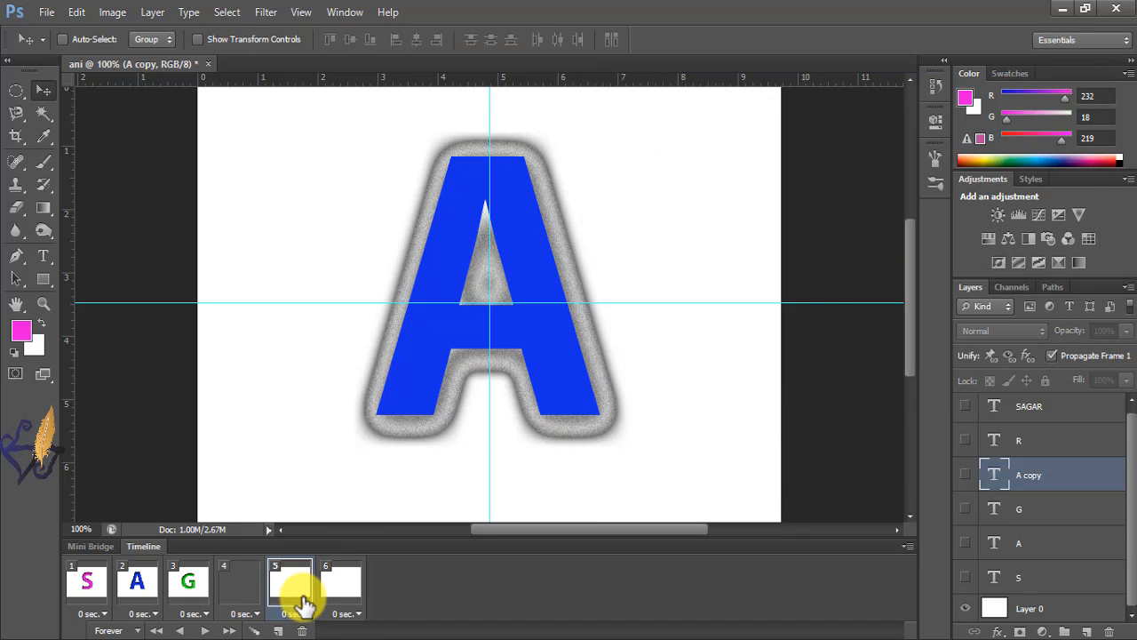
left_click(966, 440)
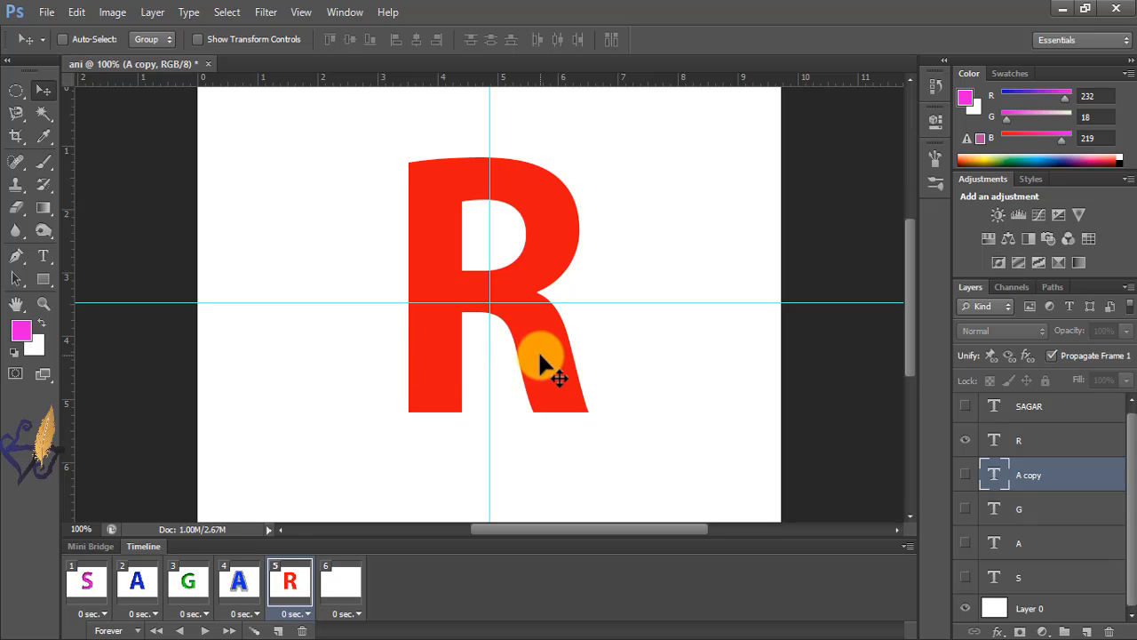
left_click(1027, 441)
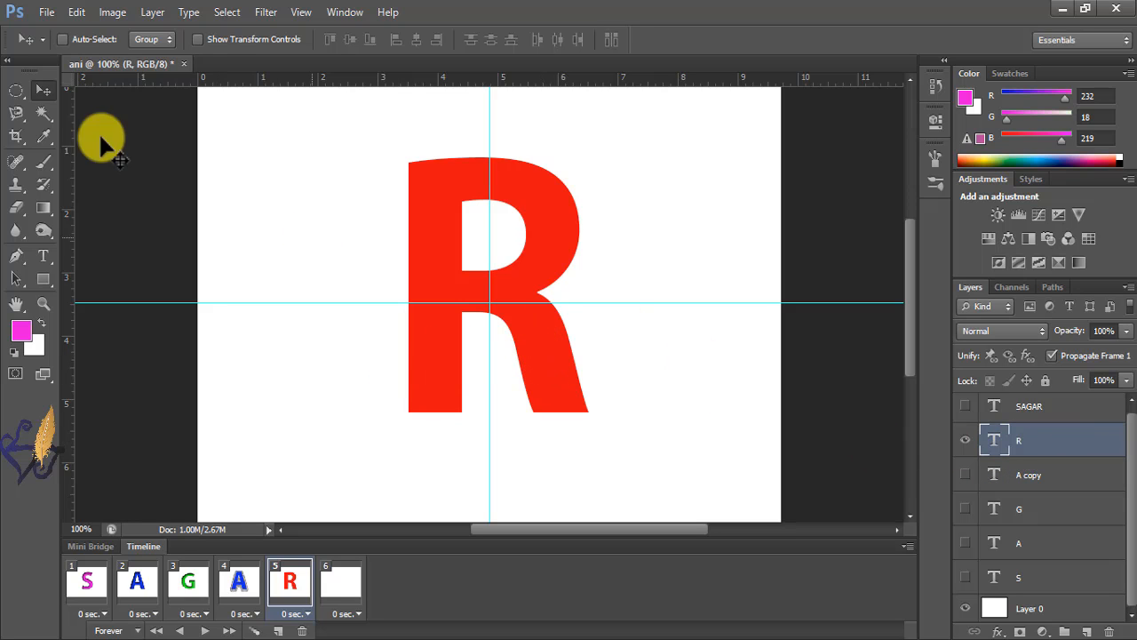
left_click(148, 13)
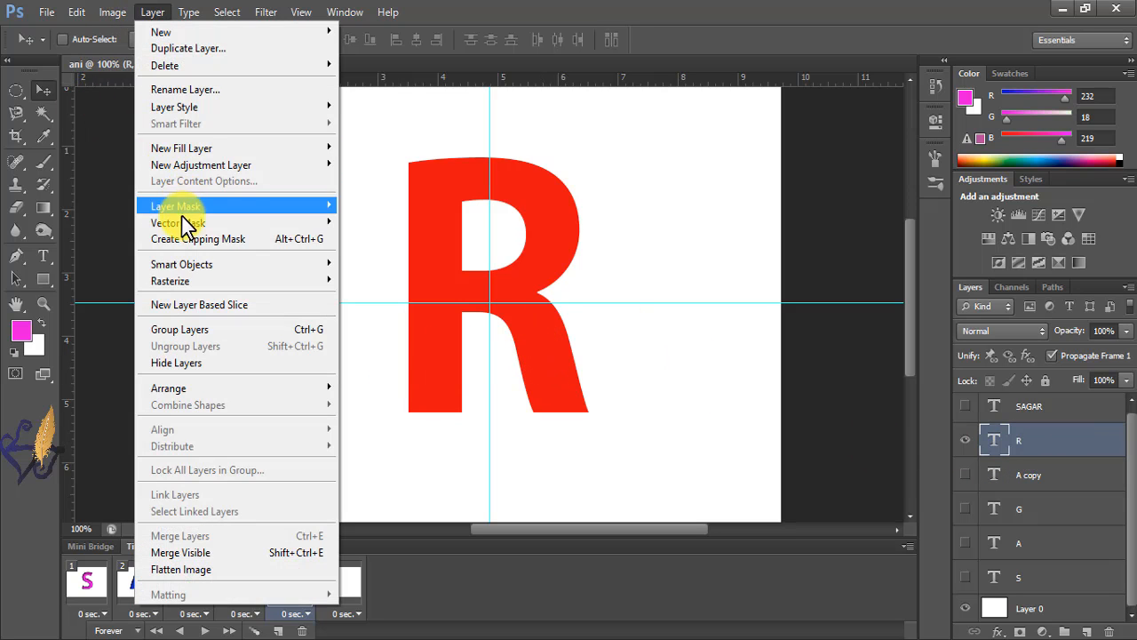
mouse_move(201, 109)
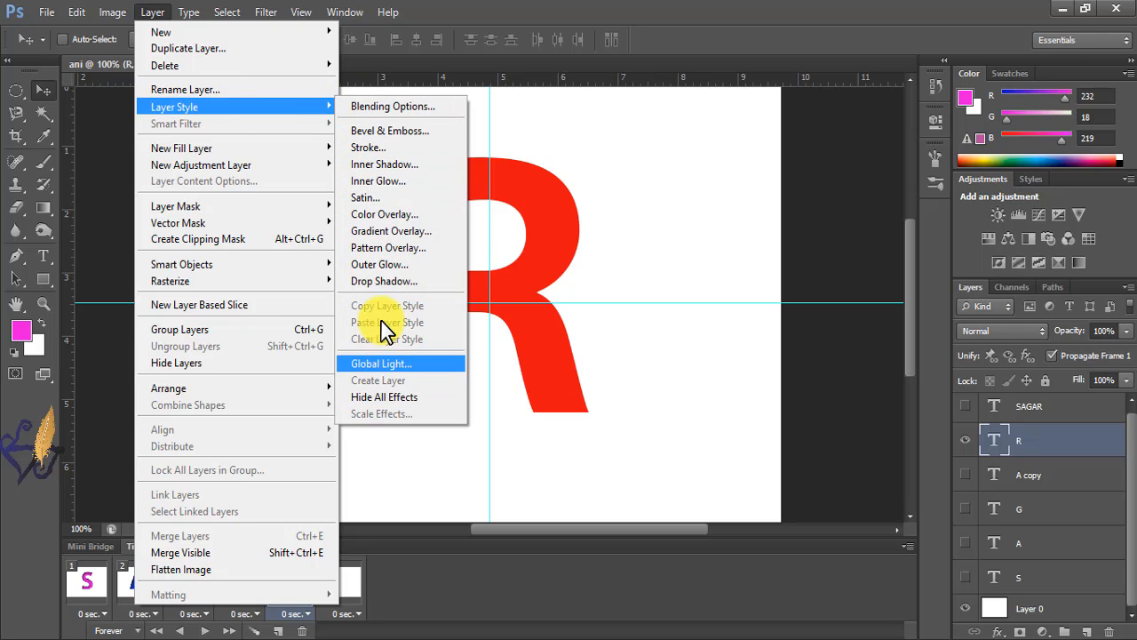
left_click(399, 170)
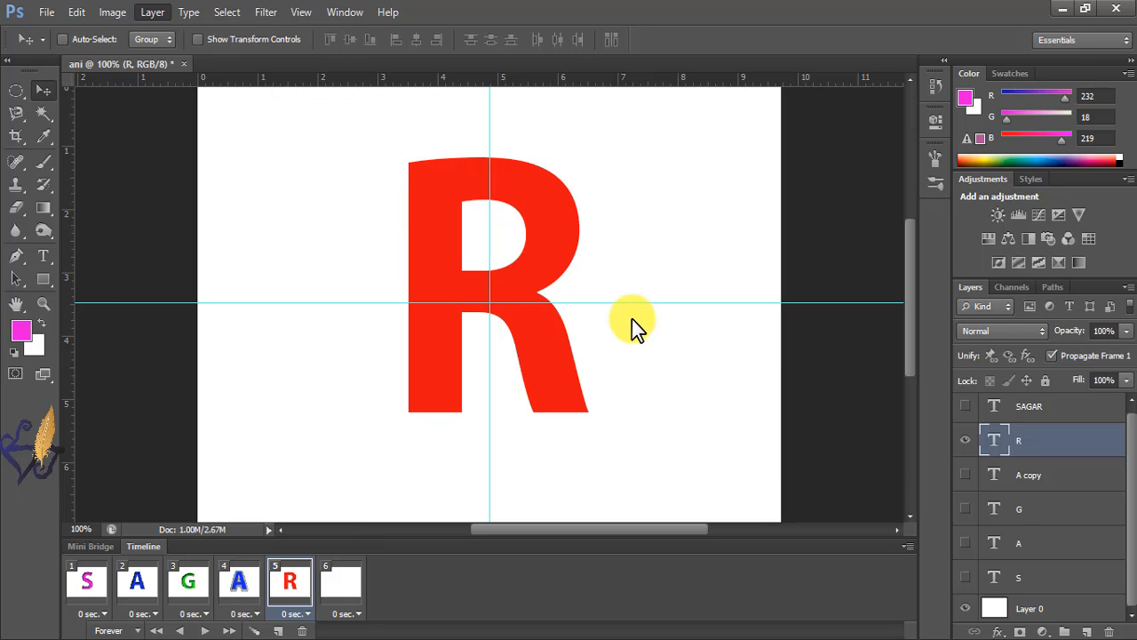
left_click_drag(817, 248, 828, 250)
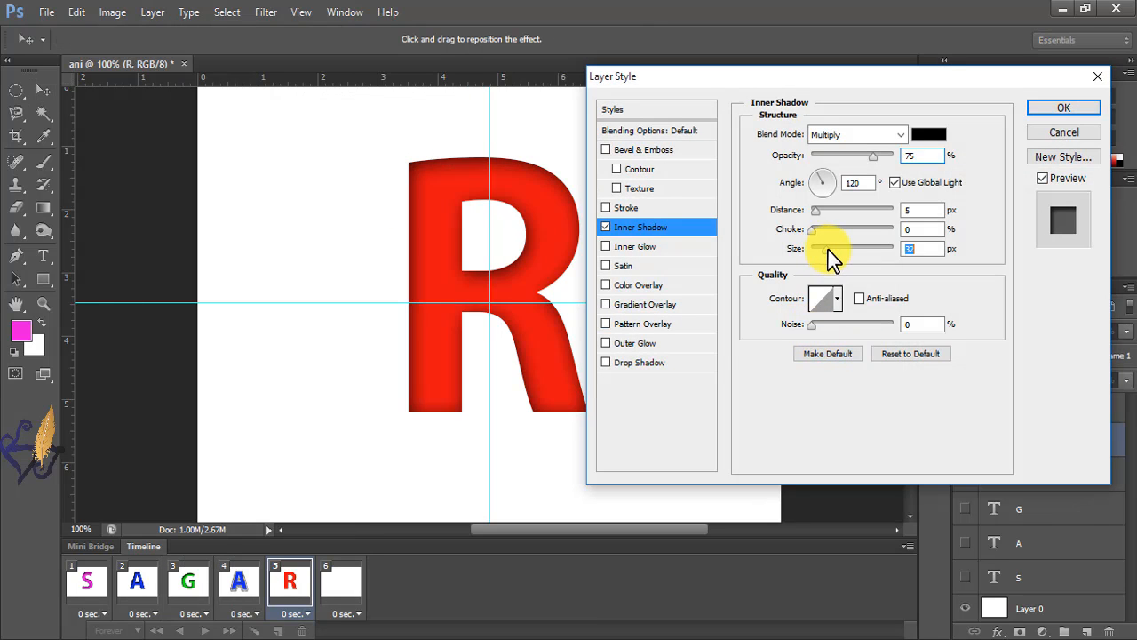
left_click(1060, 110)
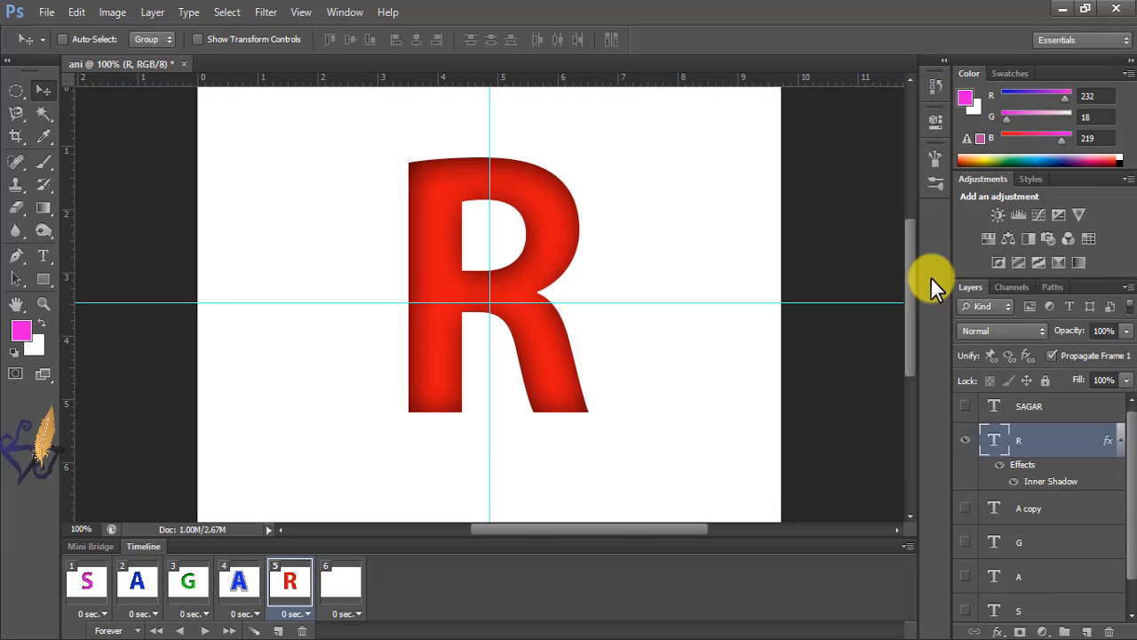
Step: In frame 6, show the full-word text layer over the background
left_click(340, 586)
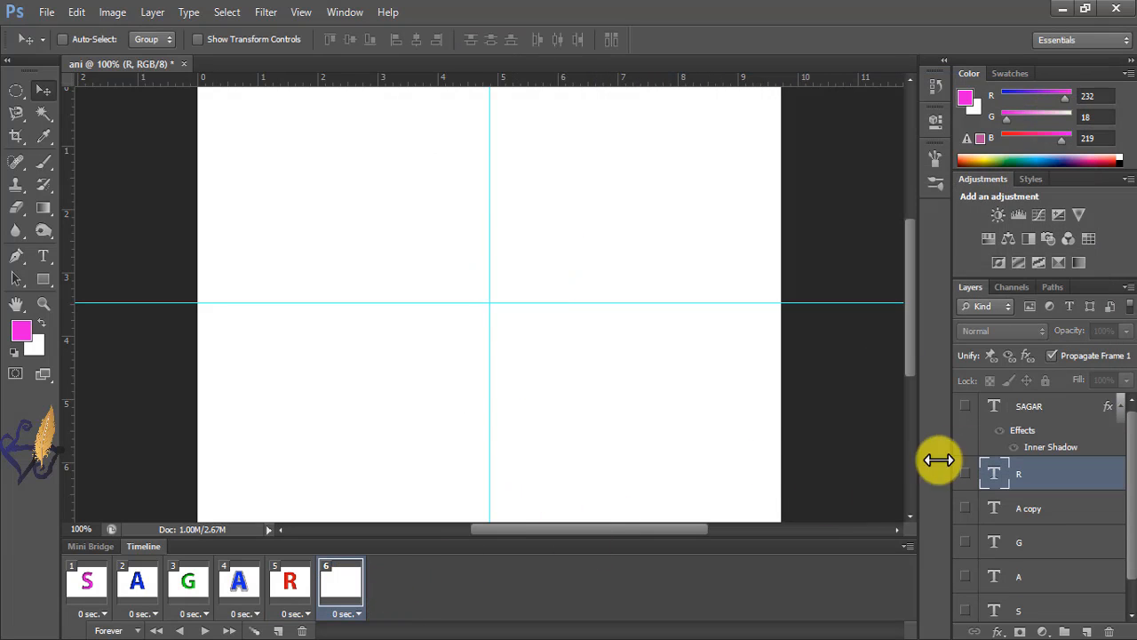
left_click(1015, 411)
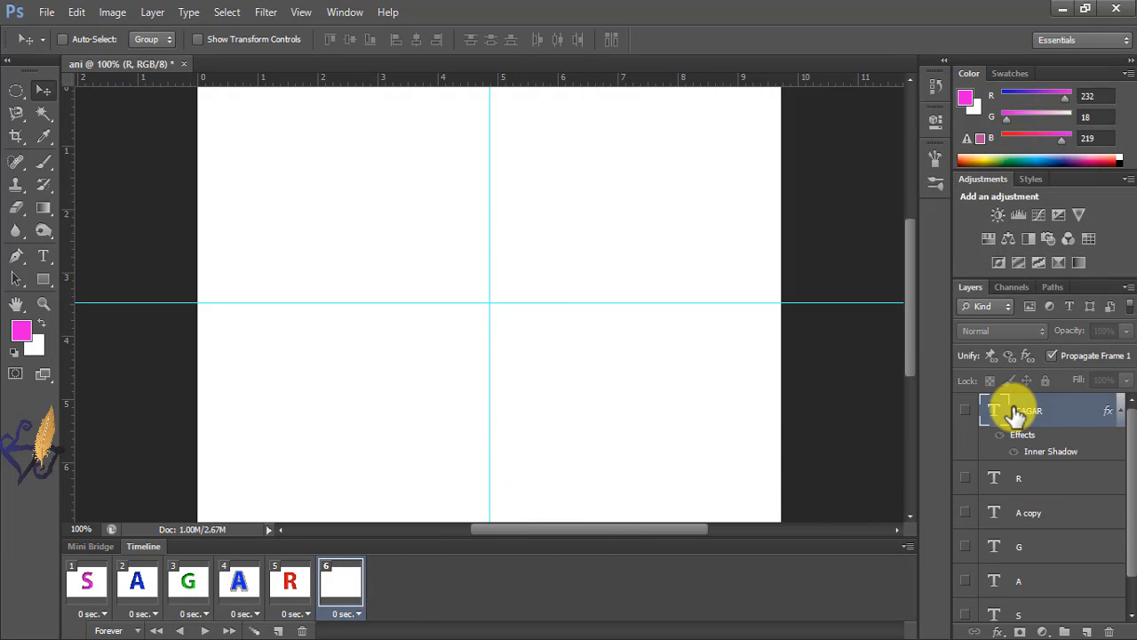
left_click(963, 410)
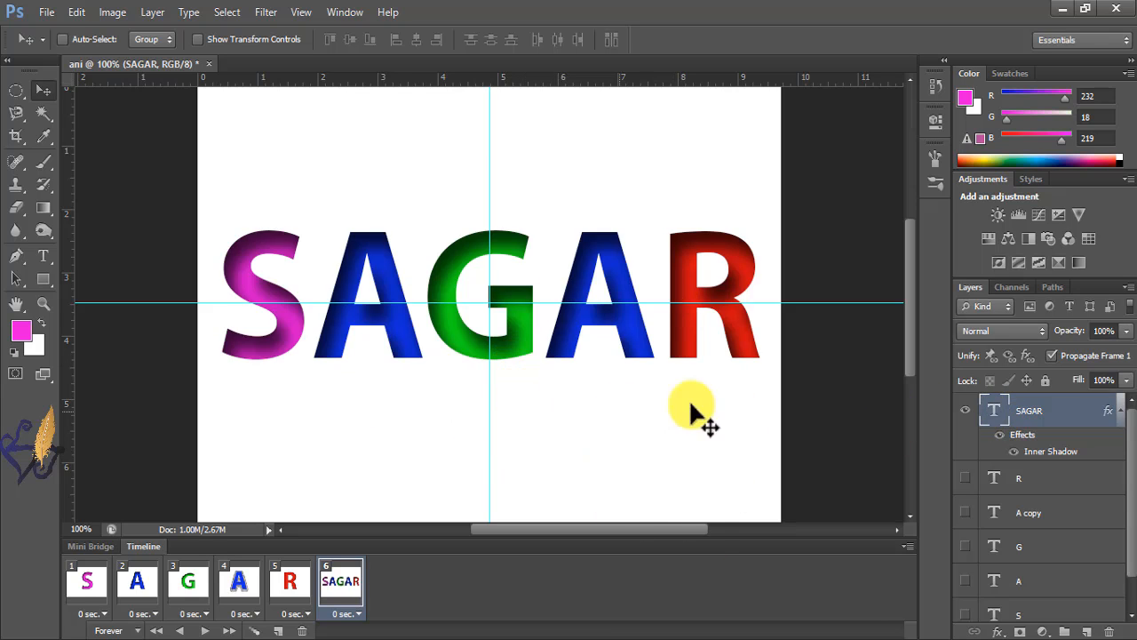
scroll(833, 418, "down", 2)
scroll(853, 434, "up", 3)
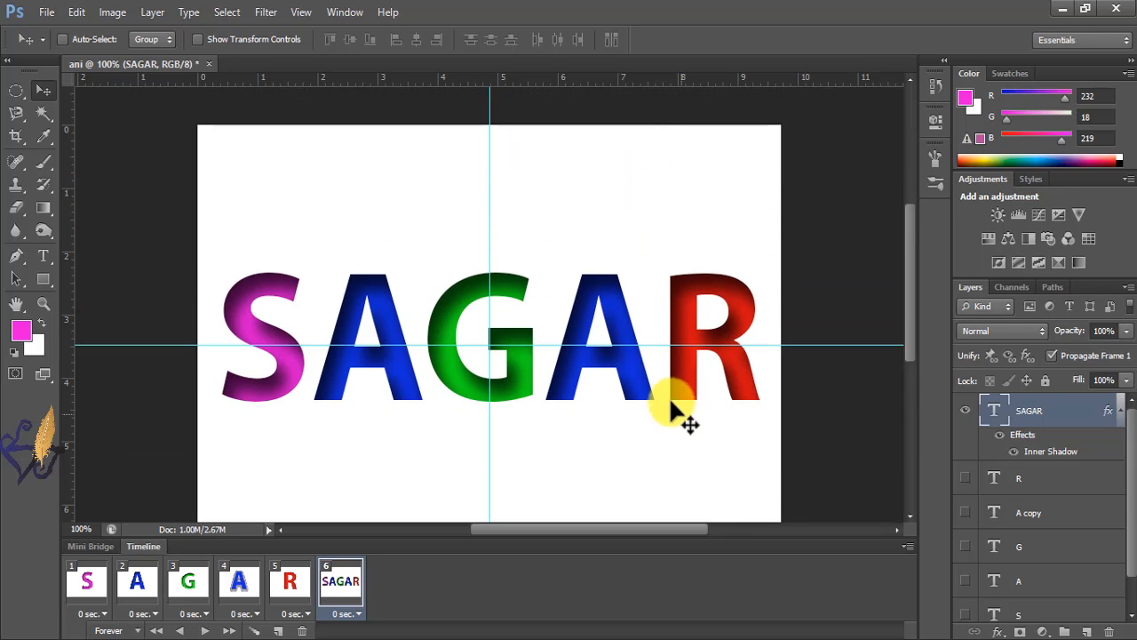
scroll(676, 411, "down", 1)
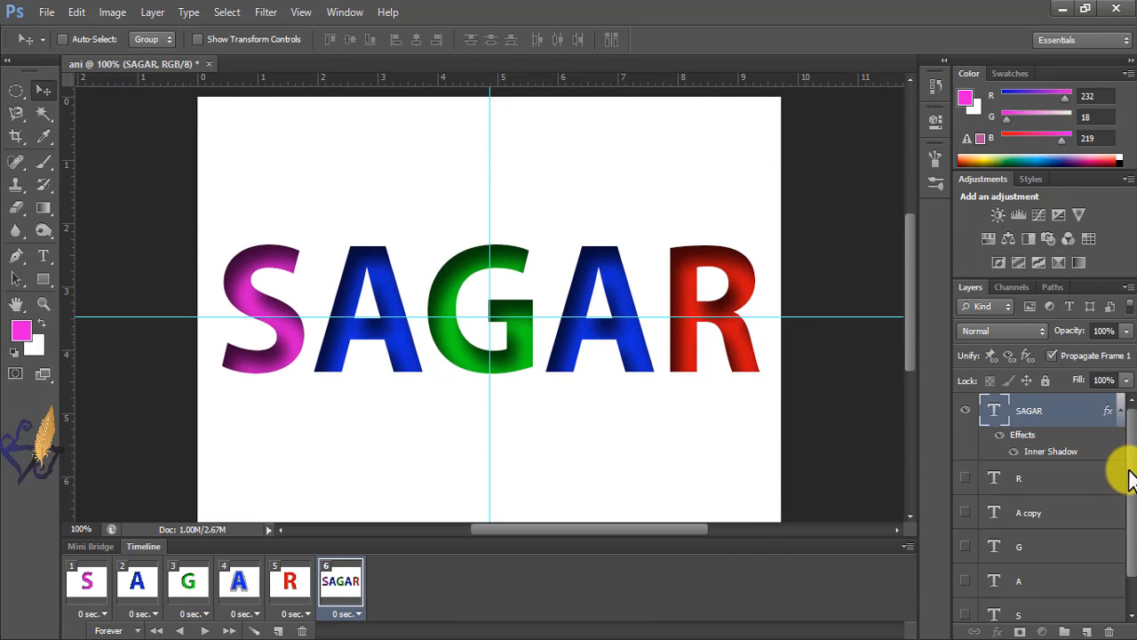
Step: Select the background layer, Layer 0, and set the foreground color to red f50c0c
scroll(1133, 475, "down", 1)
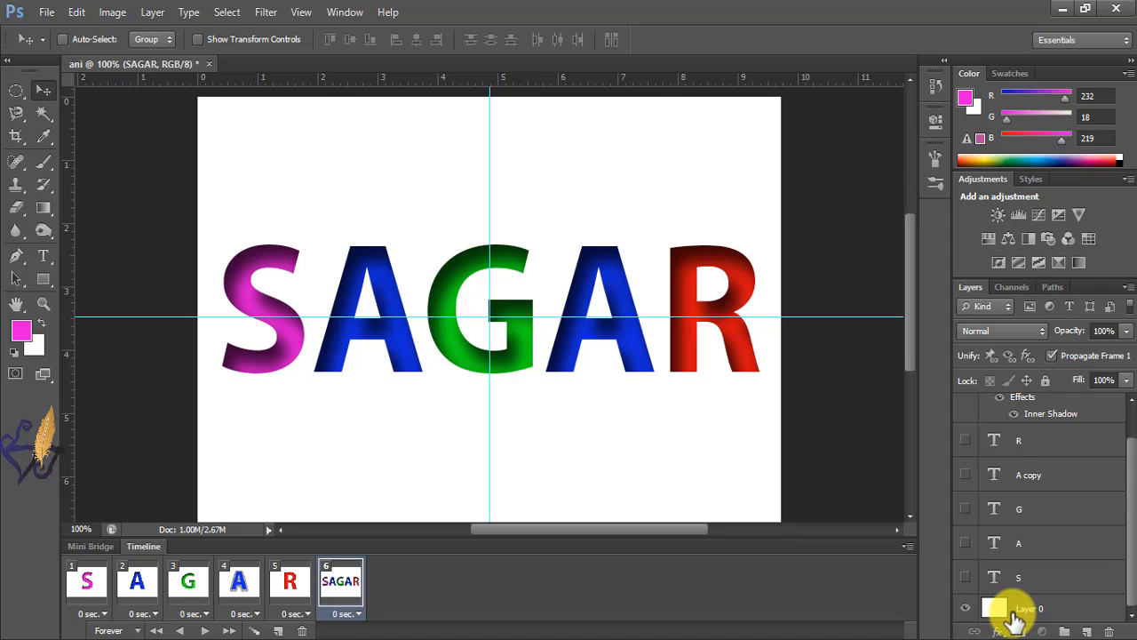
left_click(1013, 613)
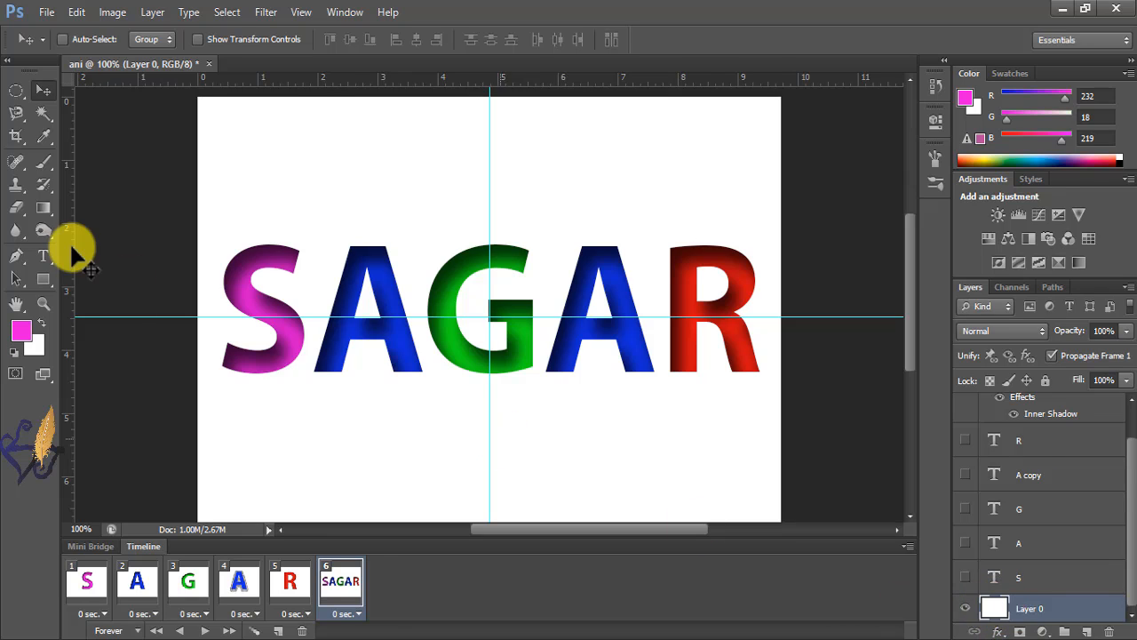
left_click(22, 336)
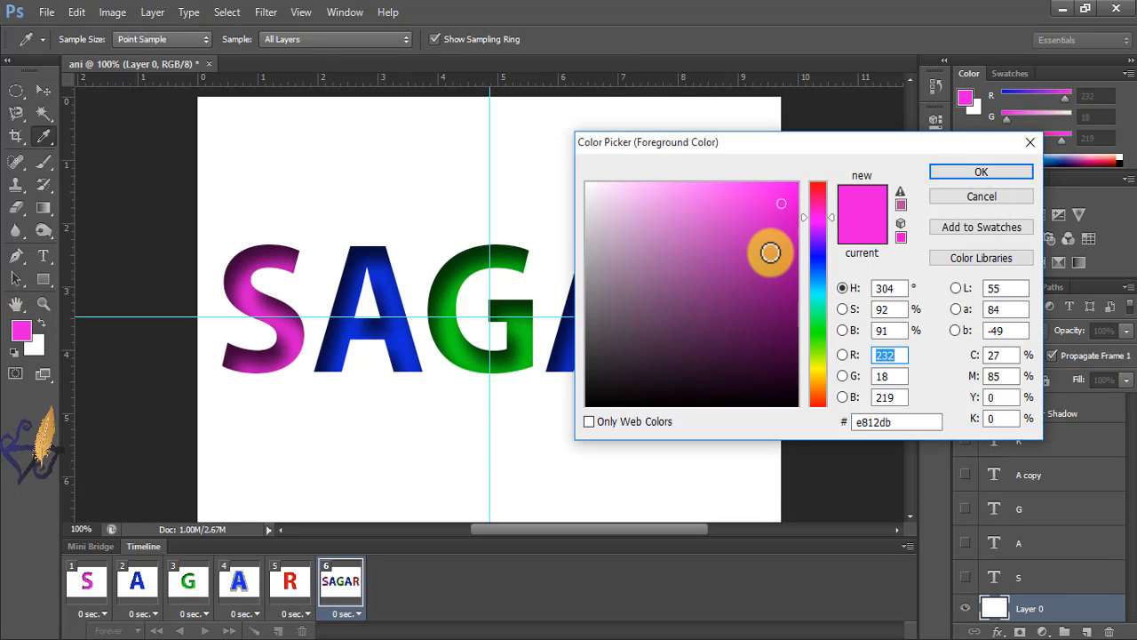
left_click(818, 402)
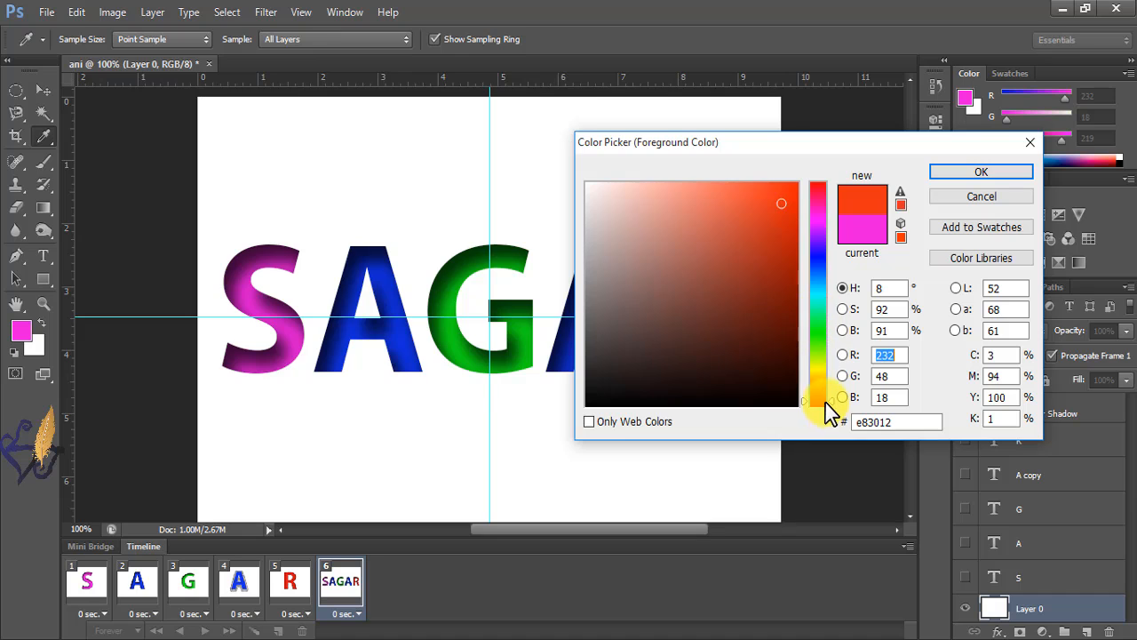
left_click_drag(830, 399, 831, 410)
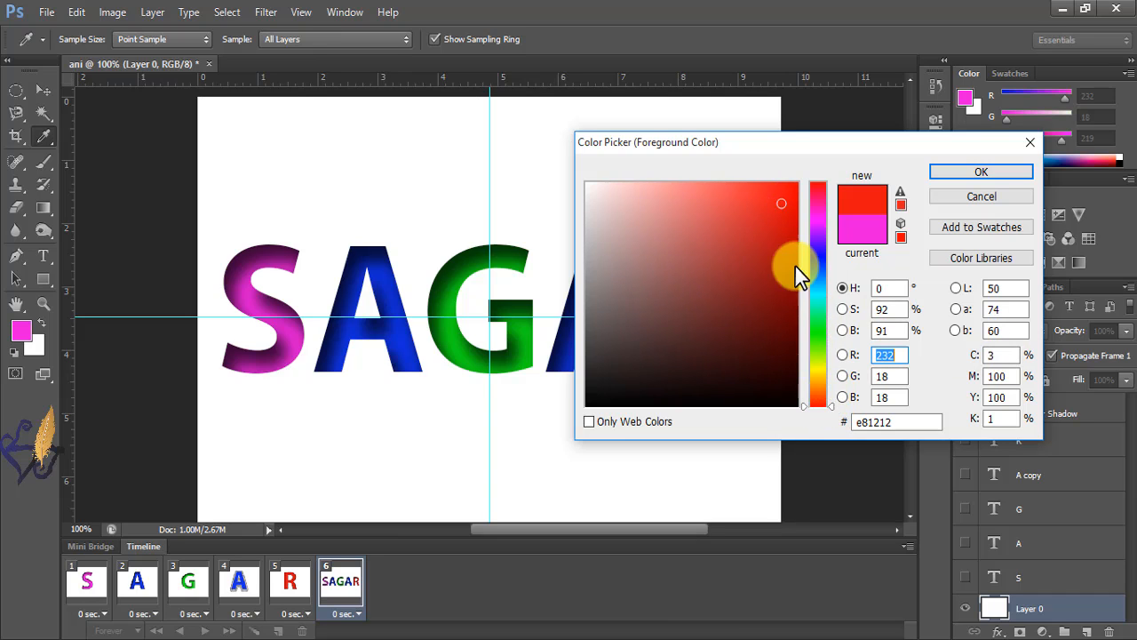
left_click(788, 191)
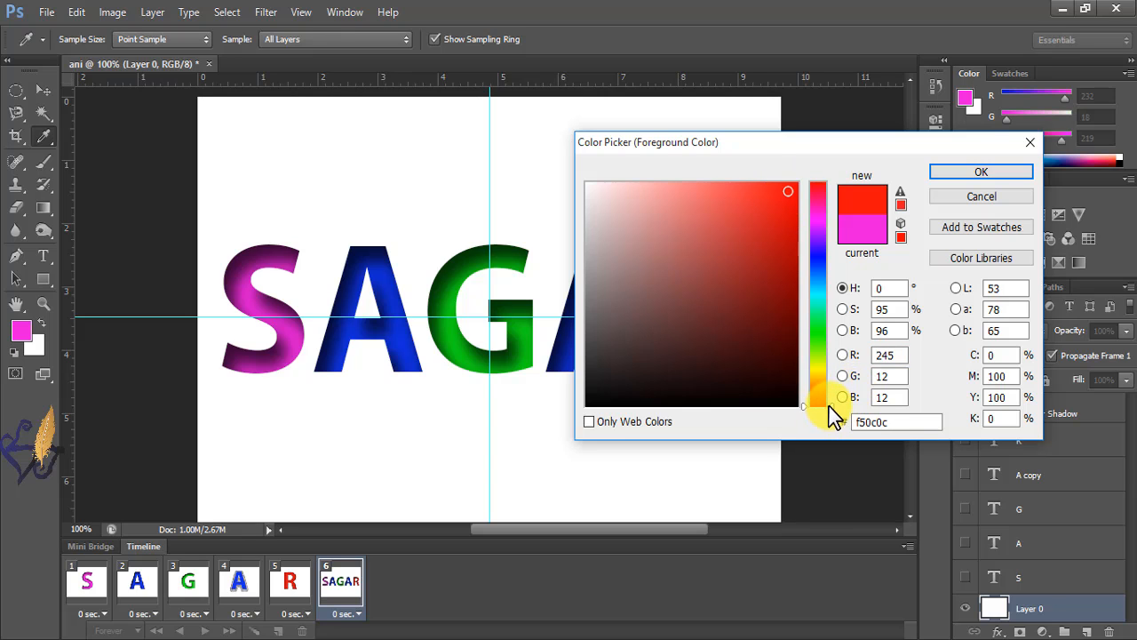
left_click(980, 178)
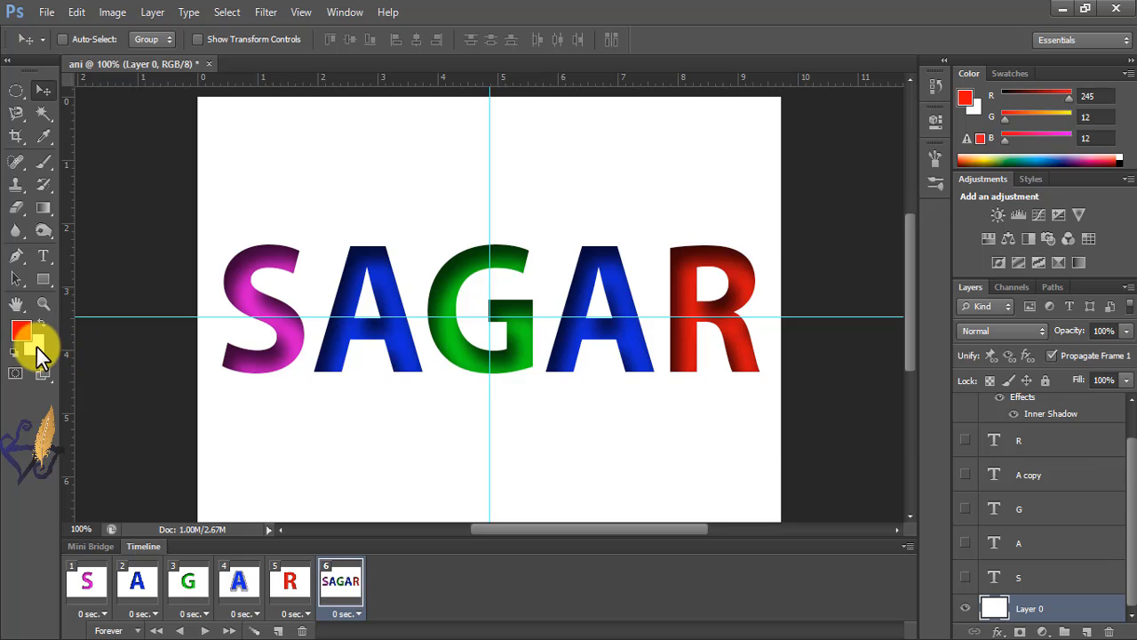
Step: Set the background color to yellow fff200, with the CMYK yellow value at 100%
left_click(36, 345)
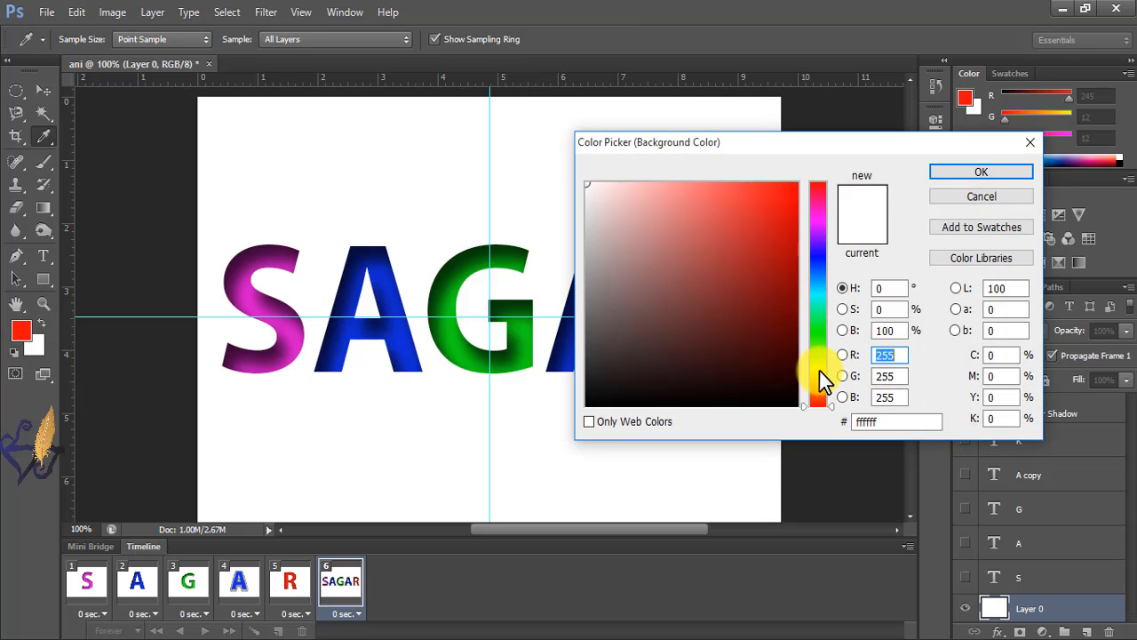
left_click_drag(819, 371, 822, 372)
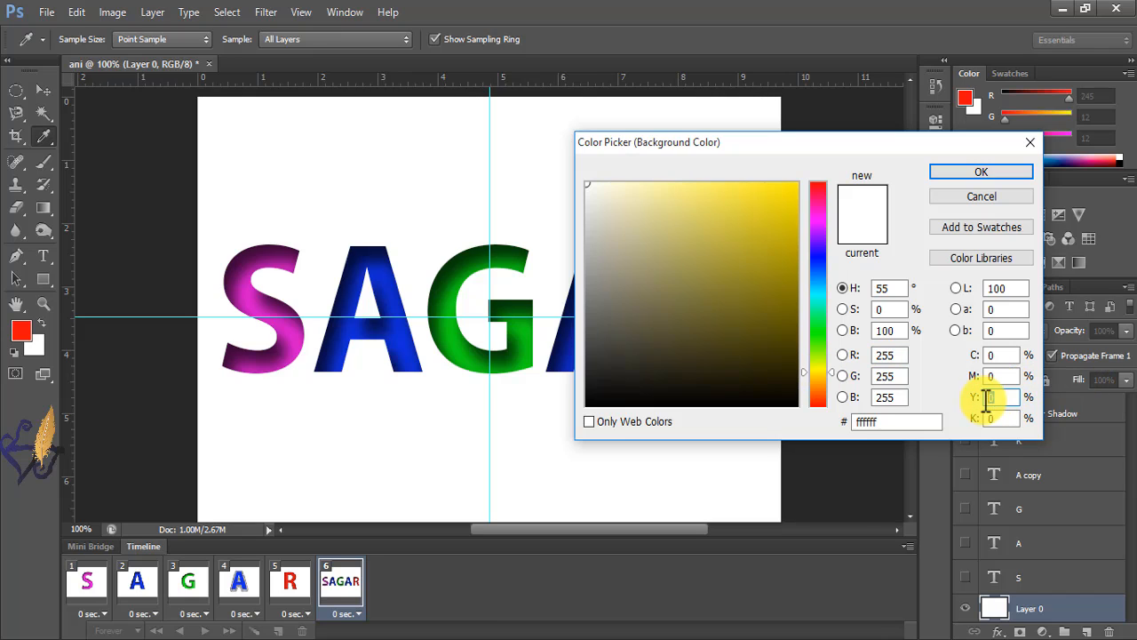
type("100")
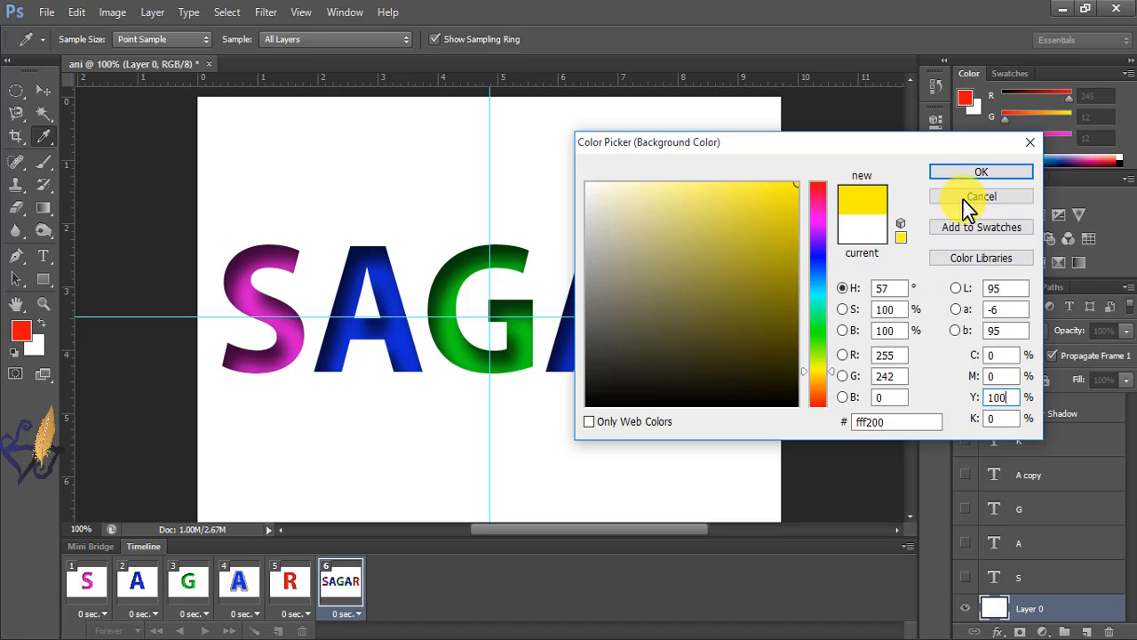
left_click(971, 174)
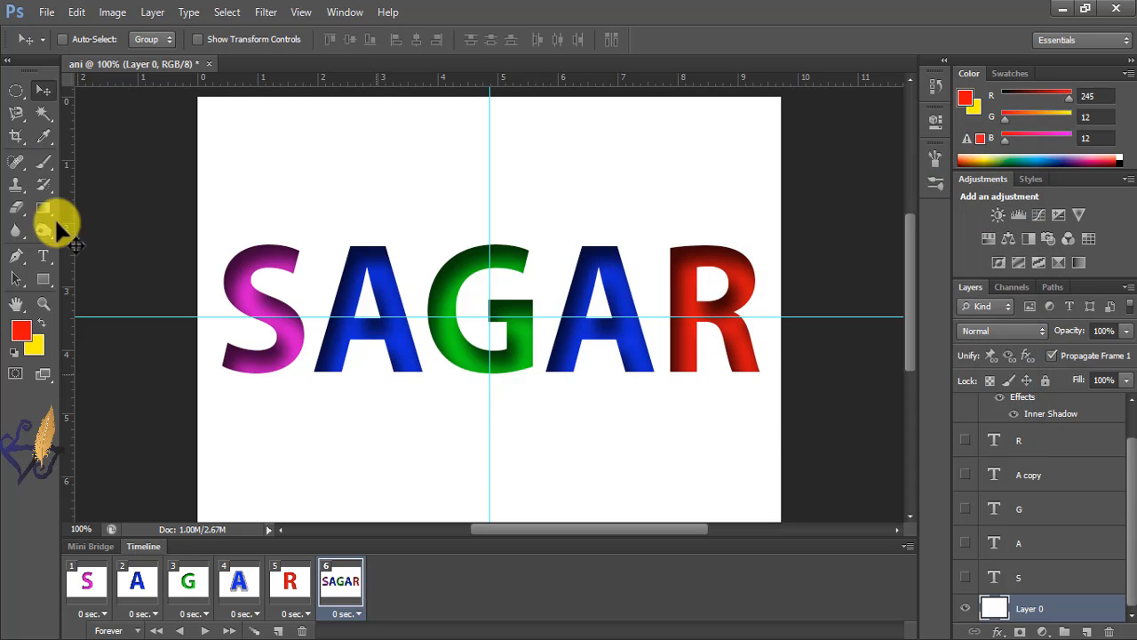
Step: Fill the background layer with a linear red-to-yellow gradient running diagonally from the canvas's upper-left corner to its lower-right corner
left_click(41, 208)
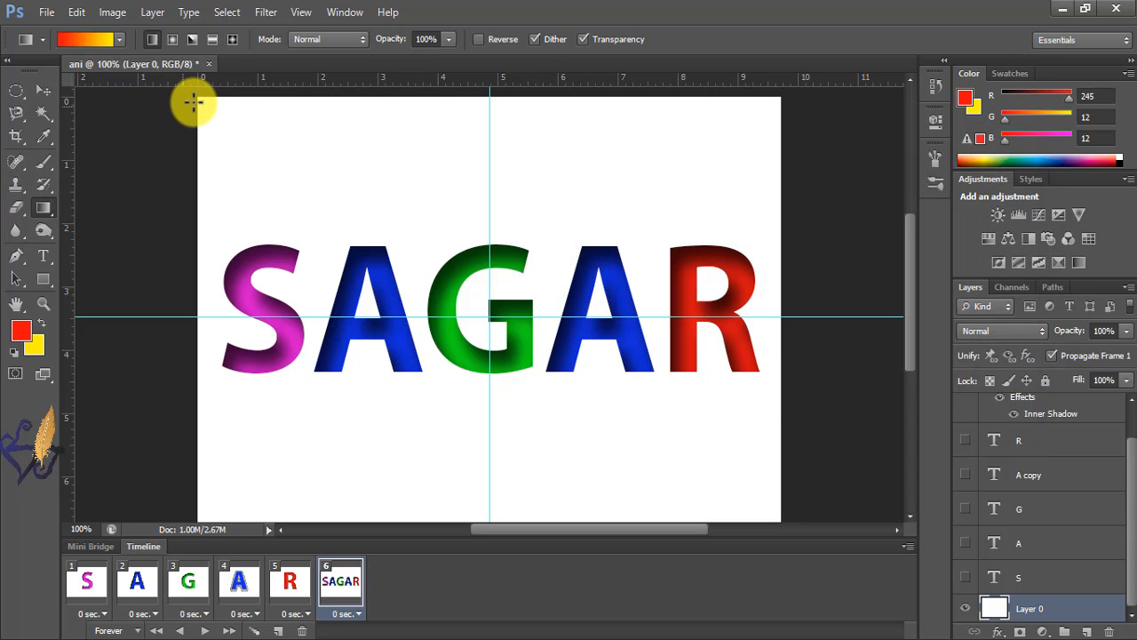
left_click_drag(197, 97, 779, 516)
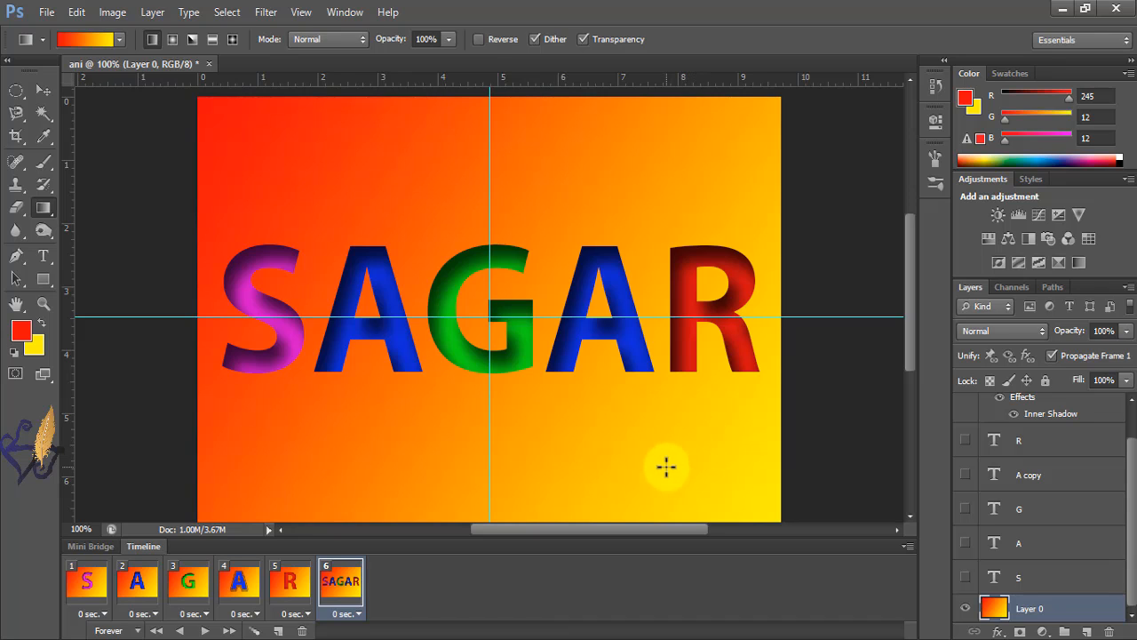
Step: Set the delay of animation frames 1, 2 and 3 to 0.2 seconds each
left_click(85, 591)
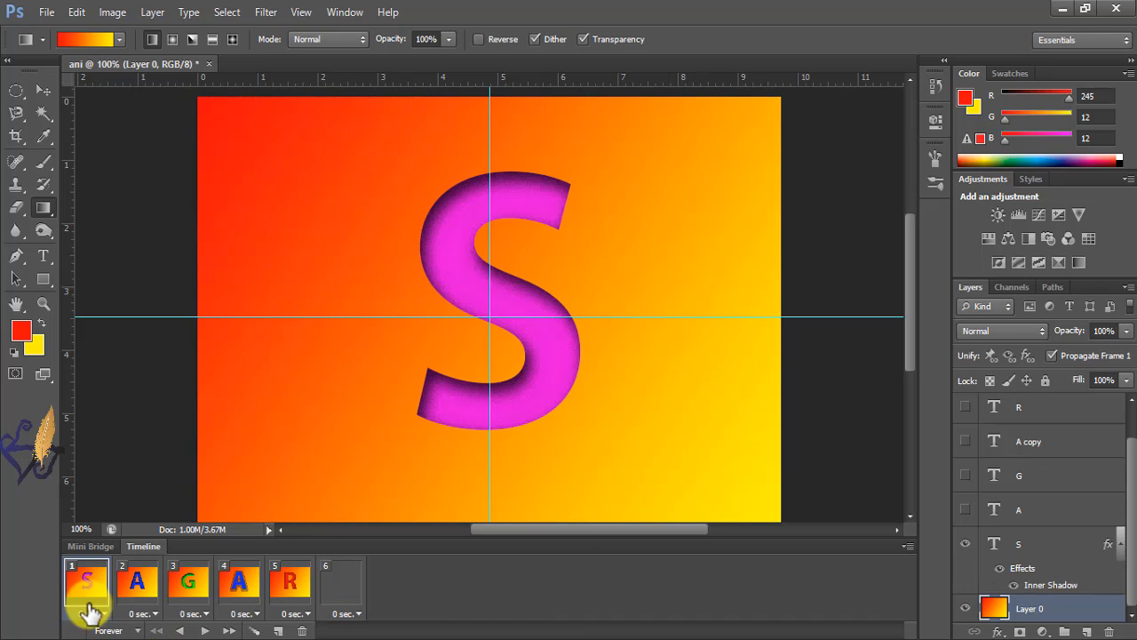
left_click(98, 614)
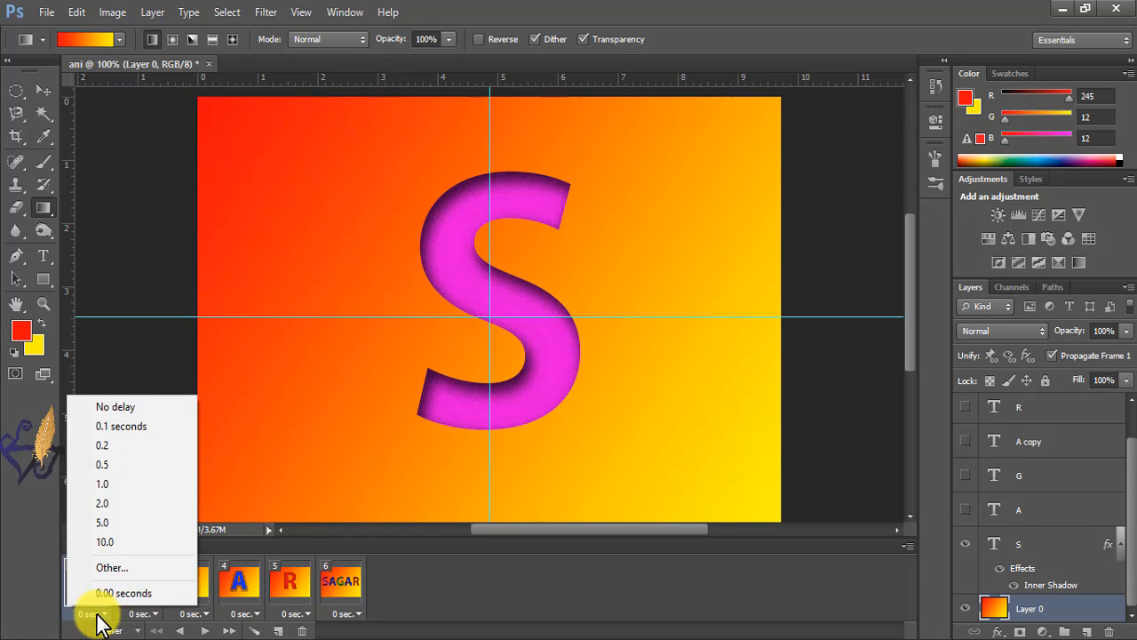
left_click(112, 447)
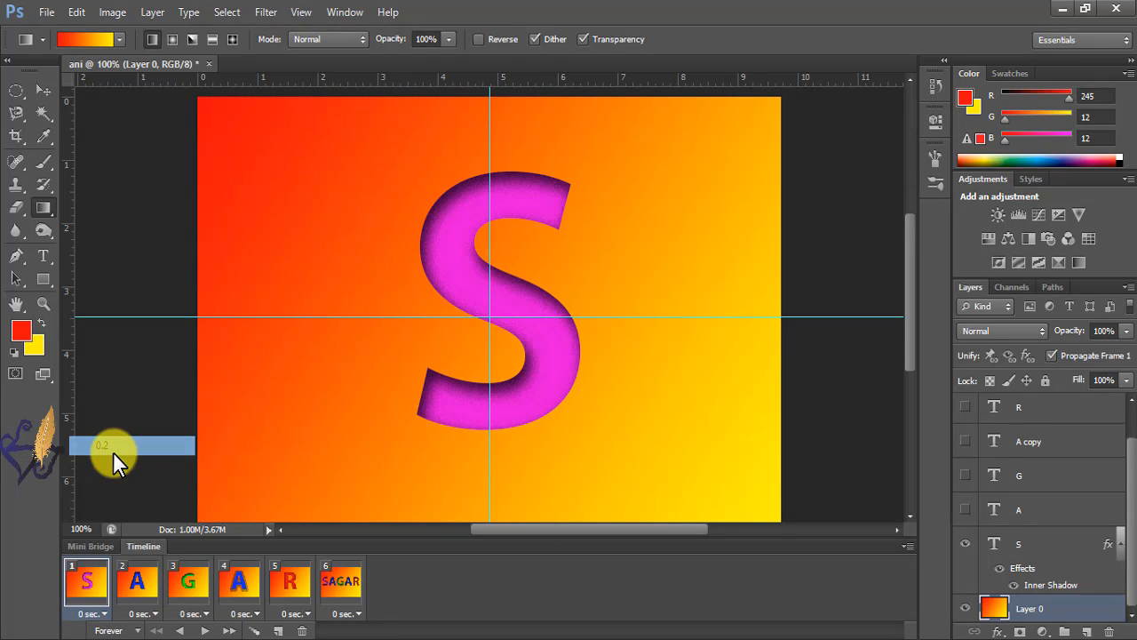
left_click(144, 614)
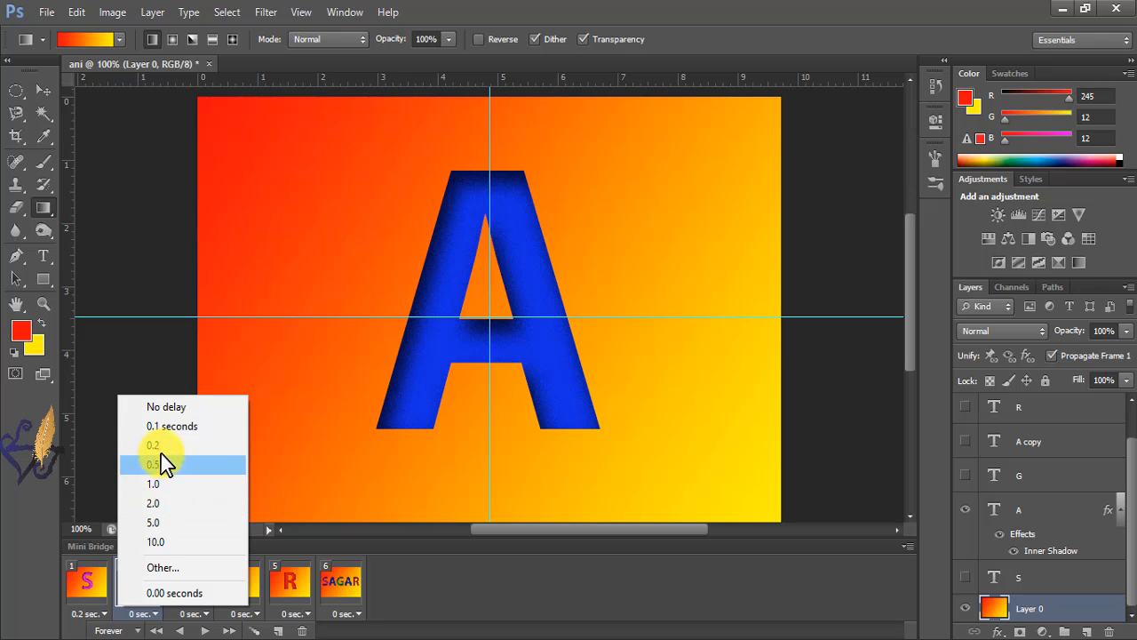
left_click(160, 448)
left_click(192, 614)
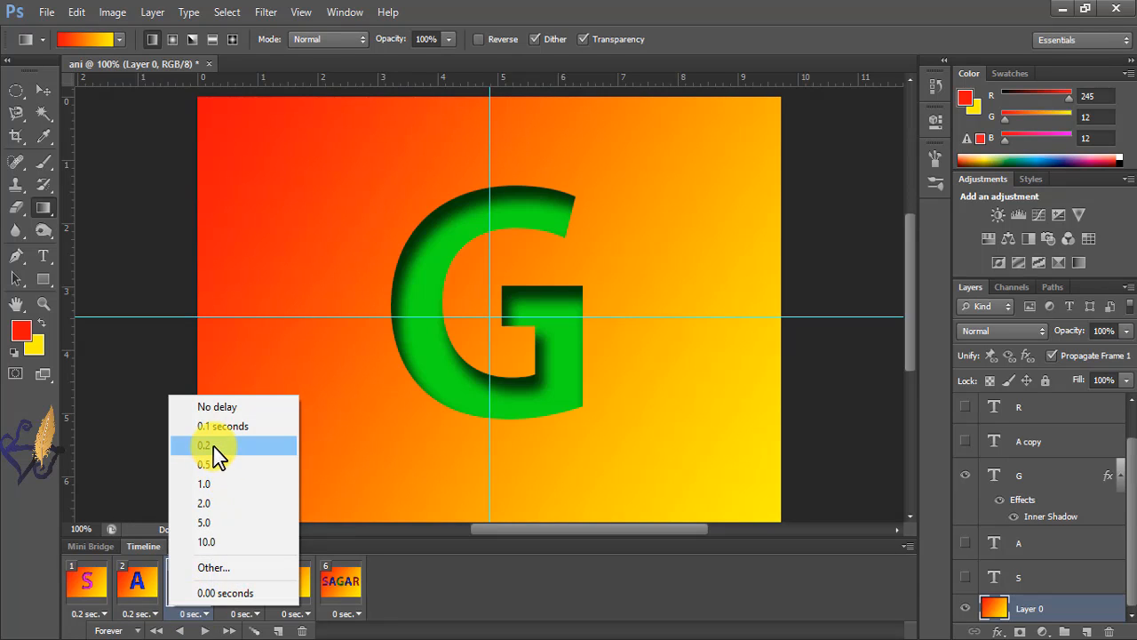
left_click(213, 446)
Step: Set the delay of animation frames 4, 5 and 6 to 0.2 seconds each
left_click(247, 615)
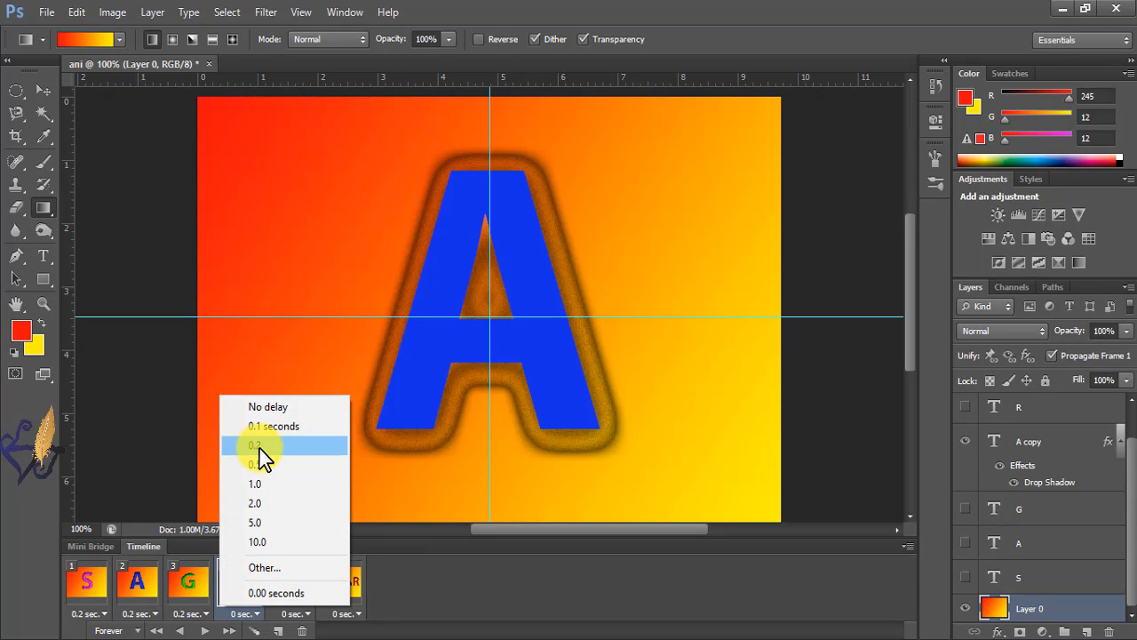
left_click(254, 444)
left_click(293, 614)
left_click(305, 445)
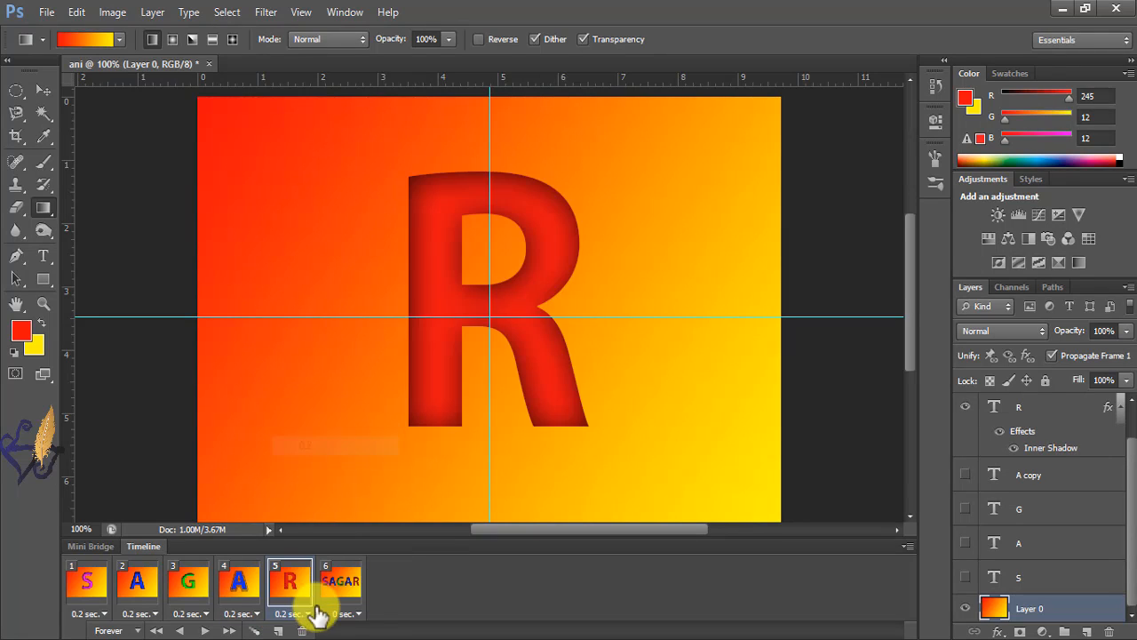
left_click(343, 614)
left_click(375, 445)
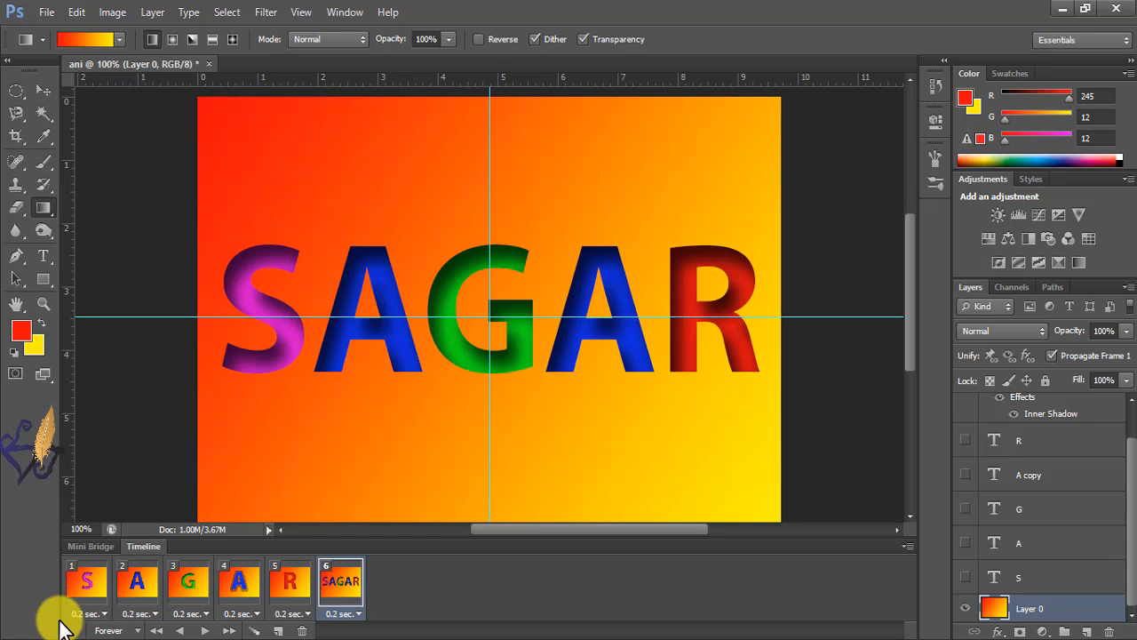
Step: Tween frame 1 (S) and frame 7 (A) each with its next frame, adding 5 frames with all layers and parameters
left_click(90, 590)
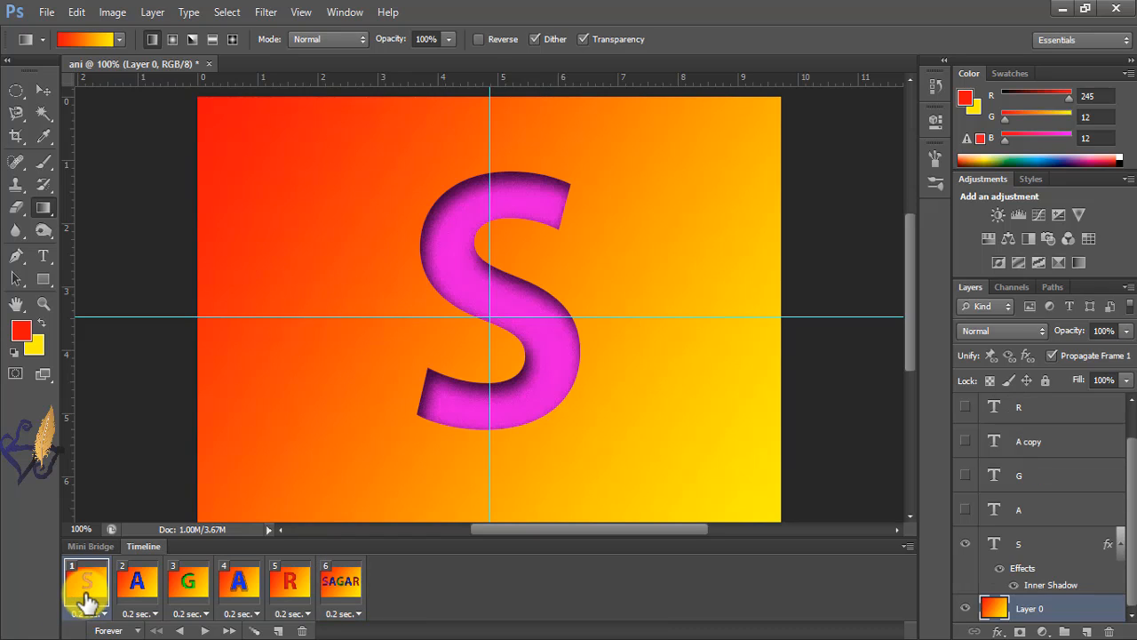
left_click(255, 631)
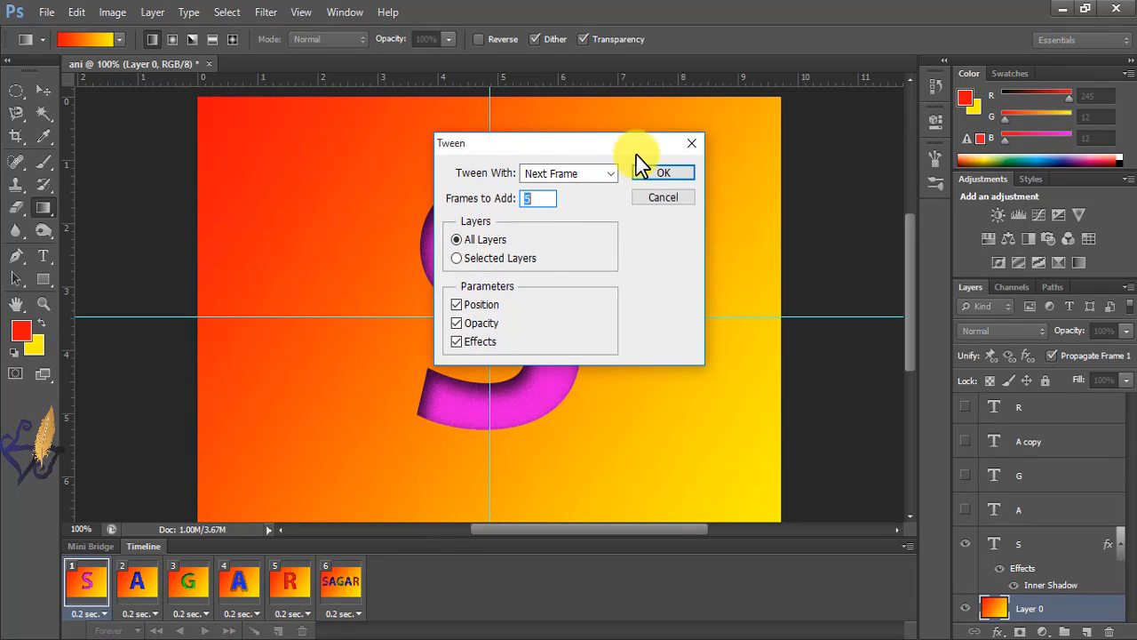
left_click(649, 174)
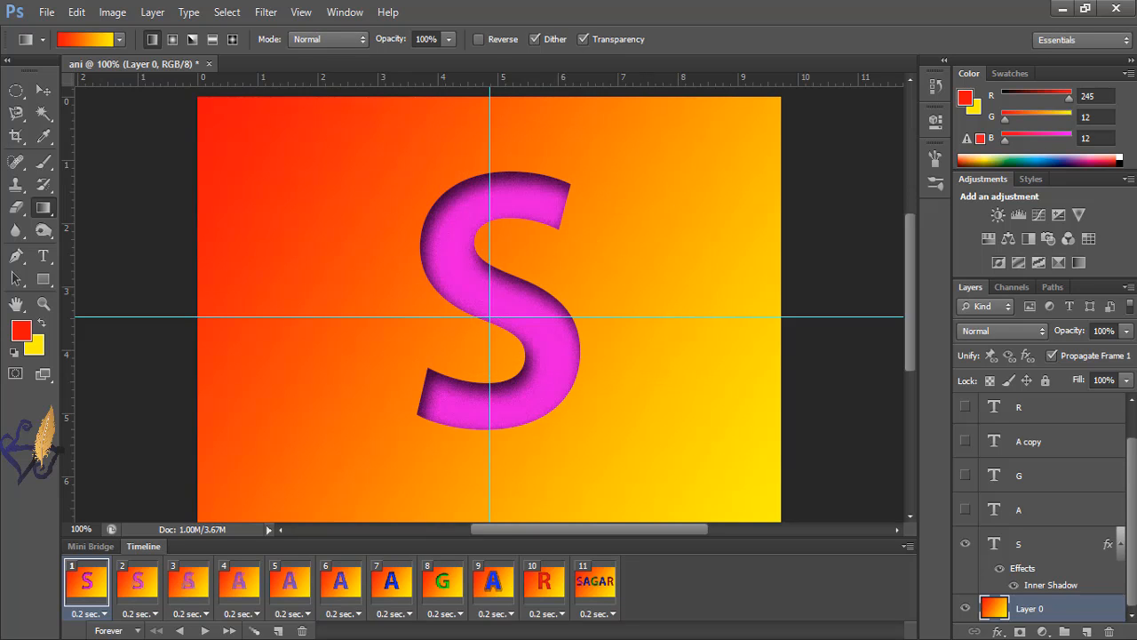
left_click(392, 596)
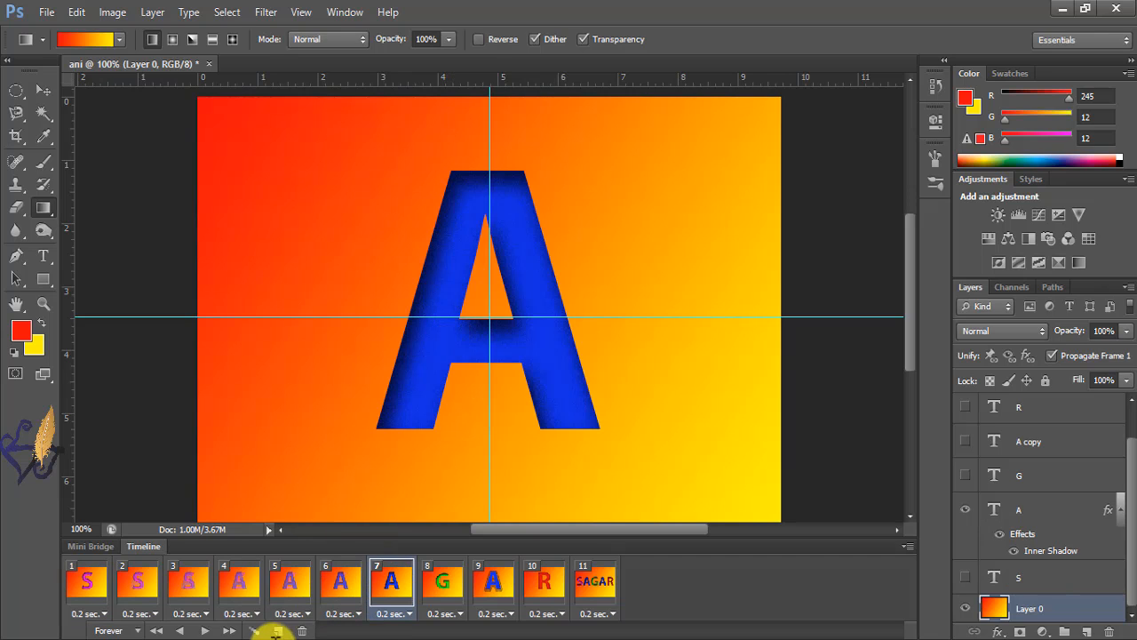
left_click(252, 630)
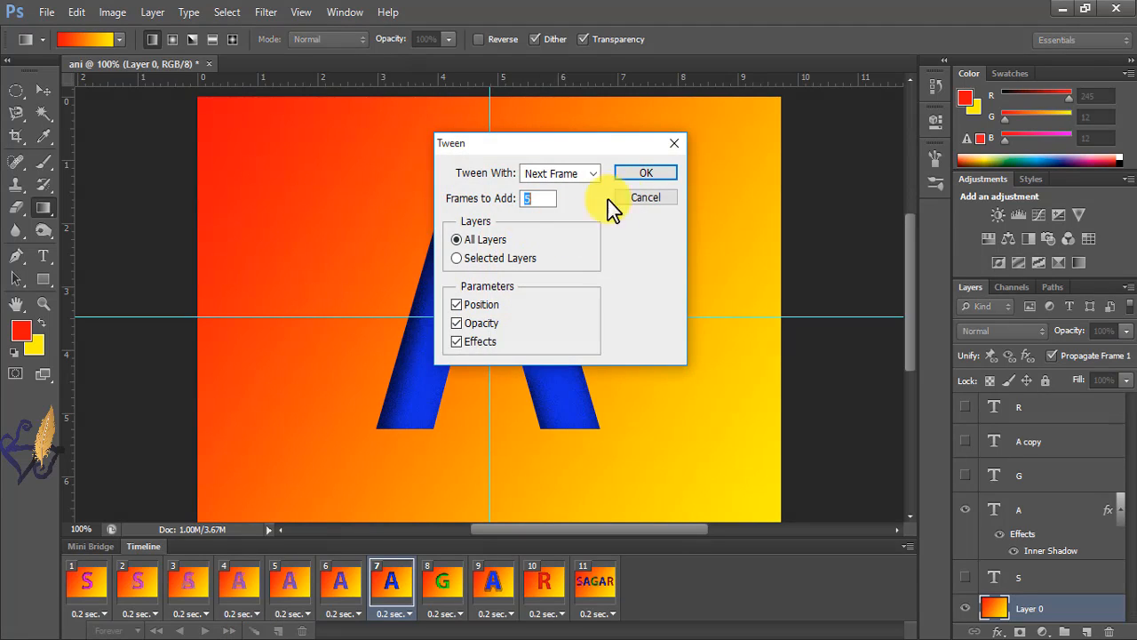
left_click(638, 182)
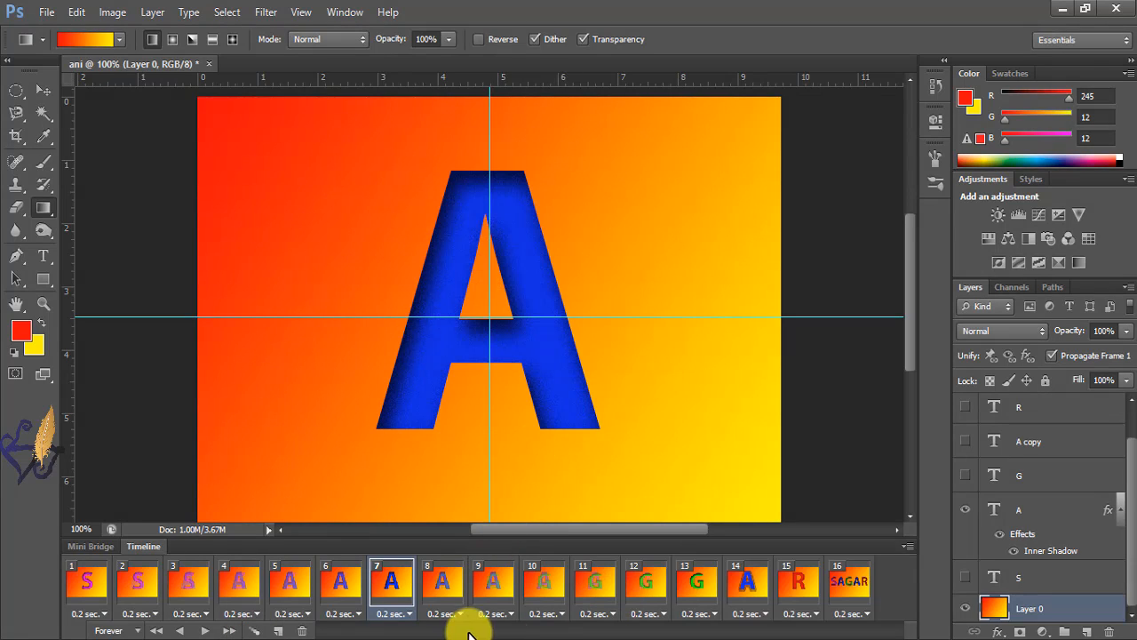
Step: Tween frame 13 (G) and frame 19 (second A) each with its next frame, adding 5 frames per transition
left_click(697, 595)
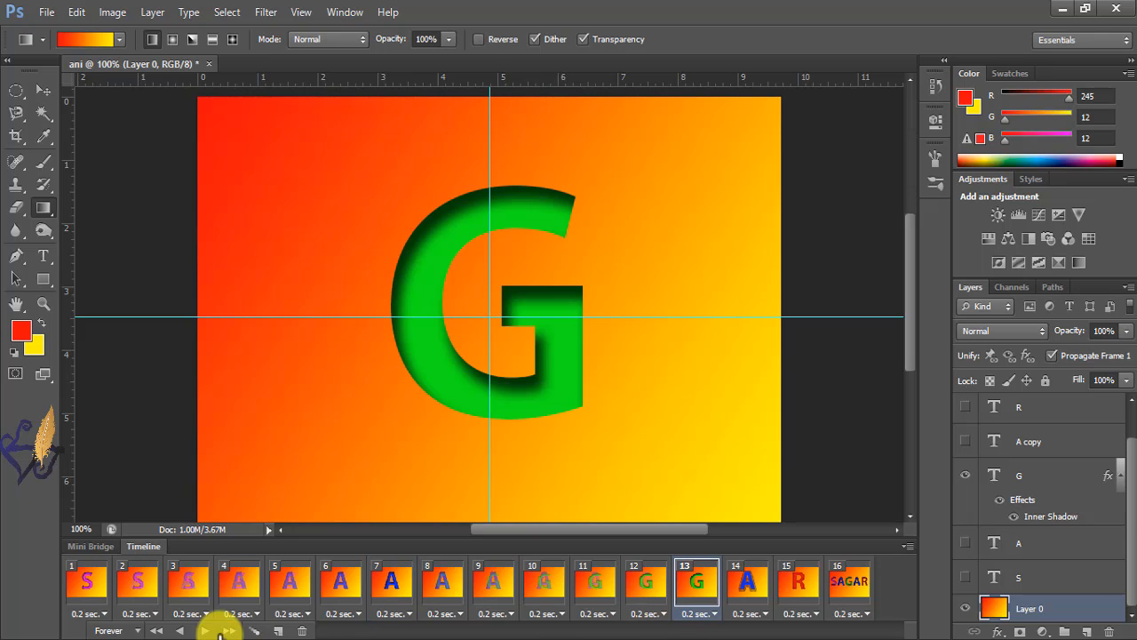
left_click(254, 631)
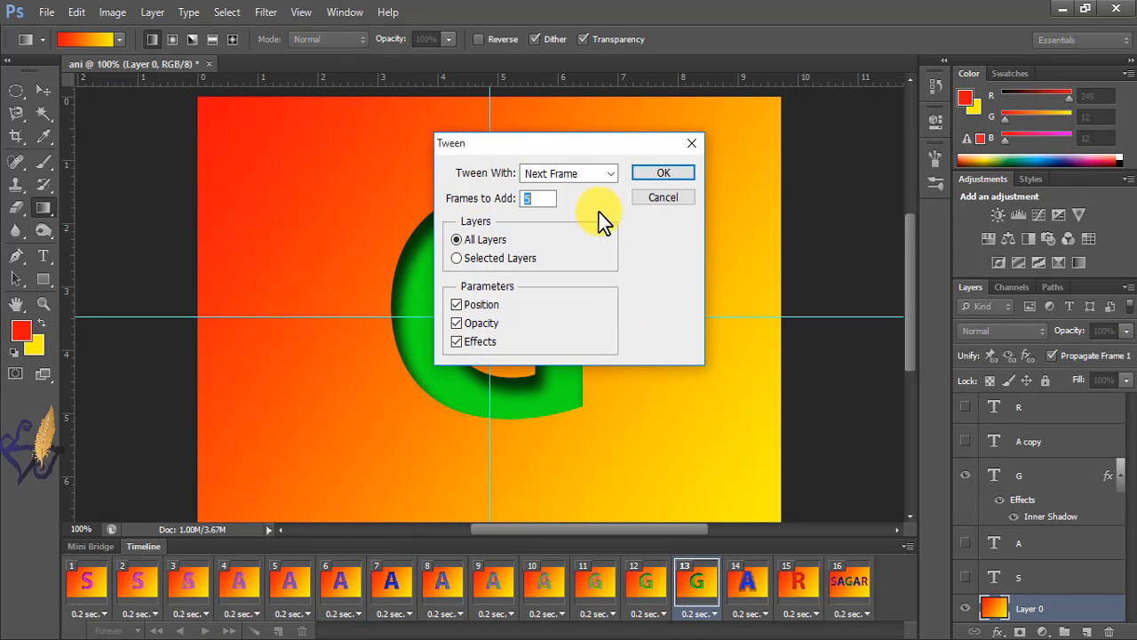
left_click(659, 173)
left_click_drag(411, 630, 646, 636)
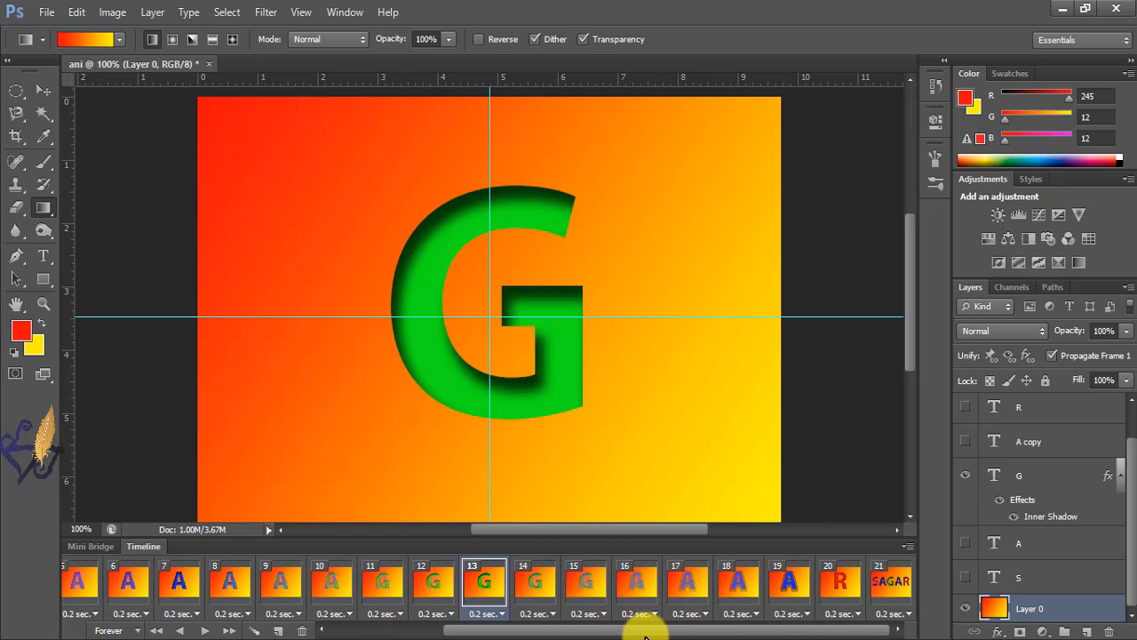
left_click(794, 600)
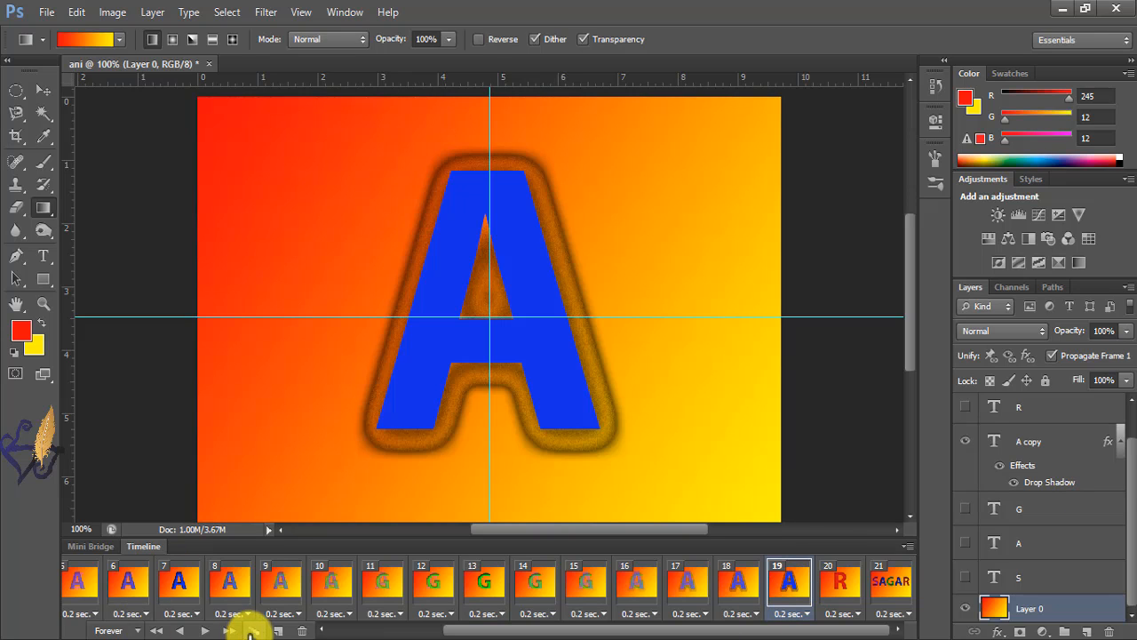
left_click(252, 630)
type("5")
left_click(660, 170)
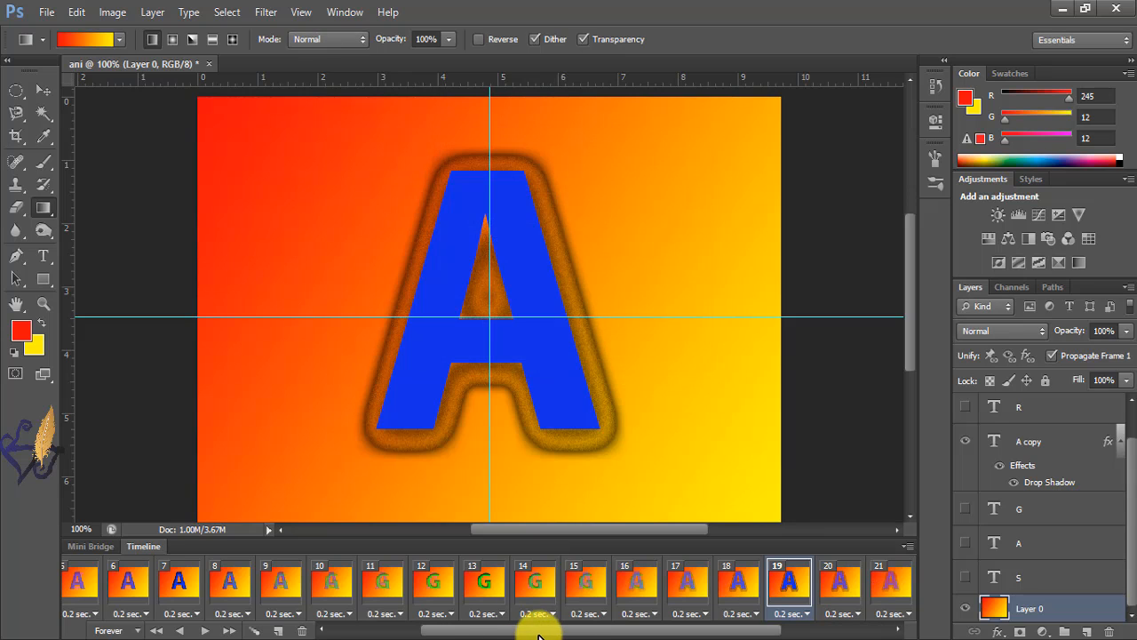
Step: Tween frame 25 (R) with the next full-word frame, adding 5 frames
left_click_drag(539, 637, 800, 630)
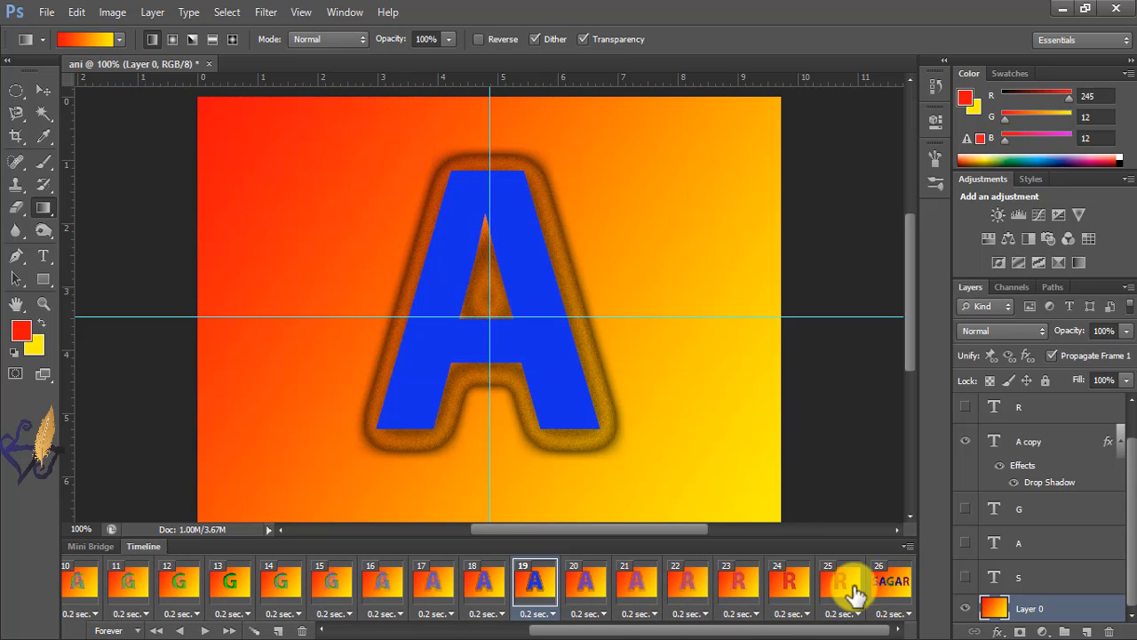
left_click(840, 593)
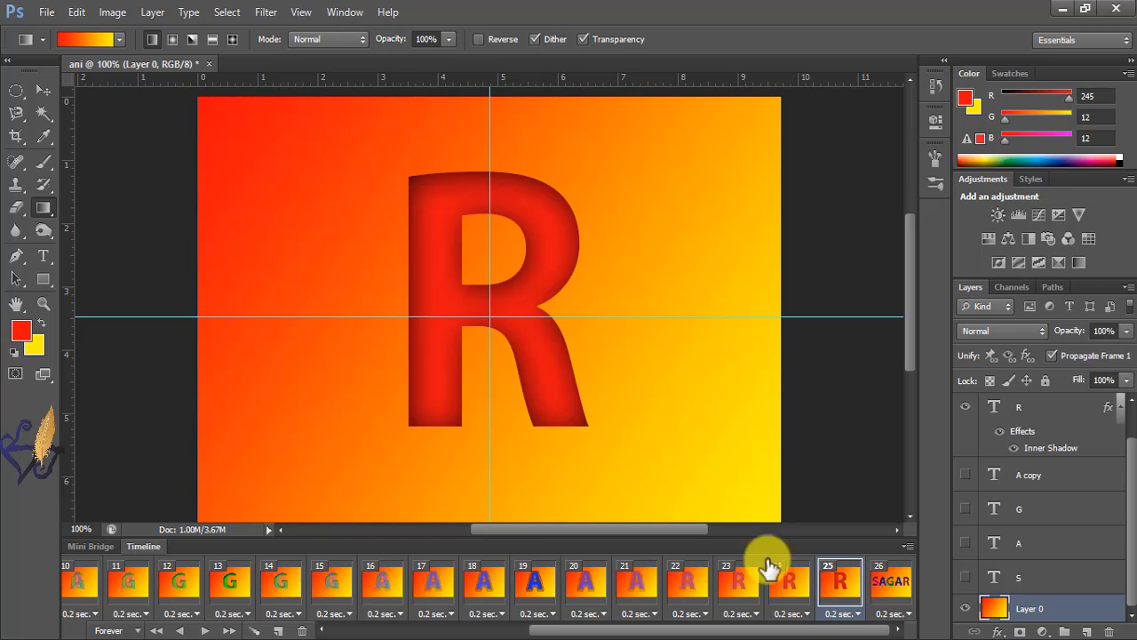
left_click(776, 594)
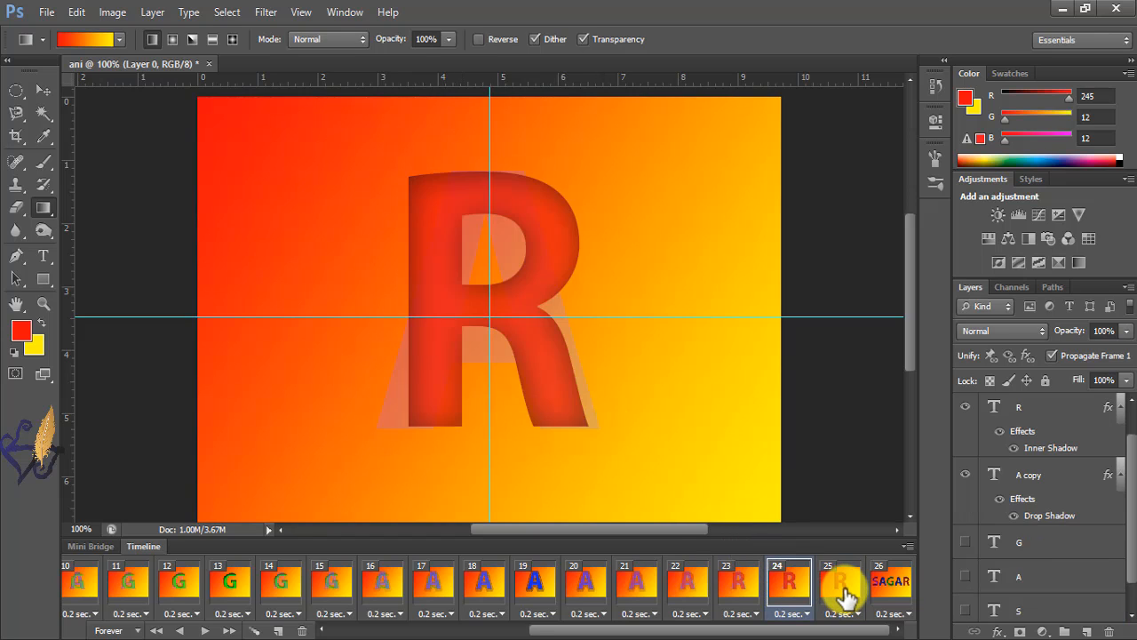
left_click(845, 595)
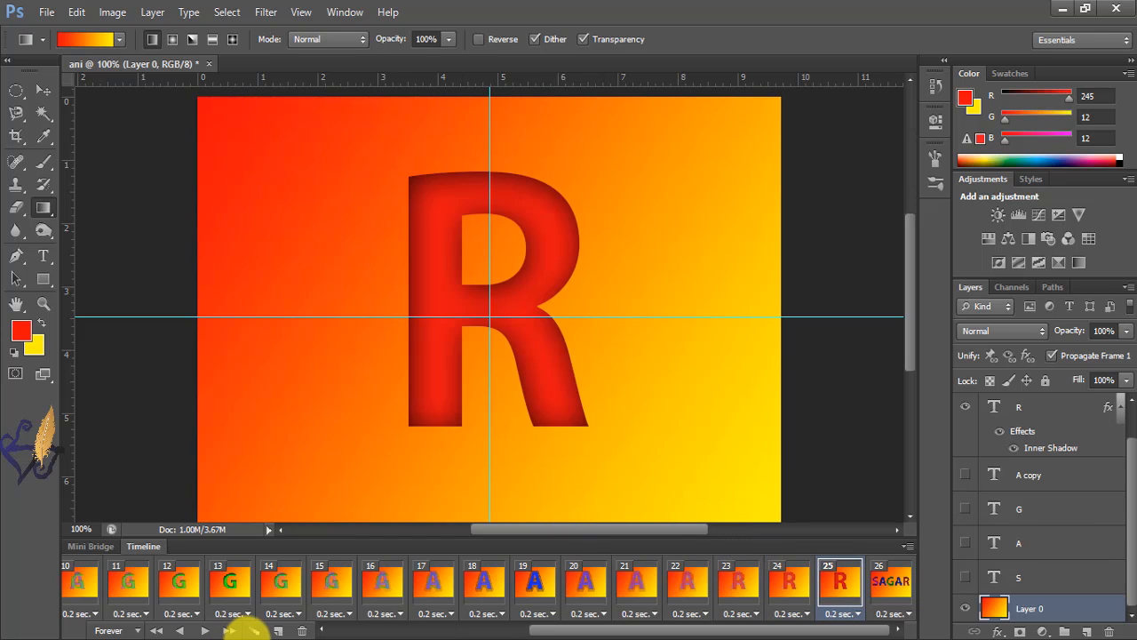
left_click(253, 630)
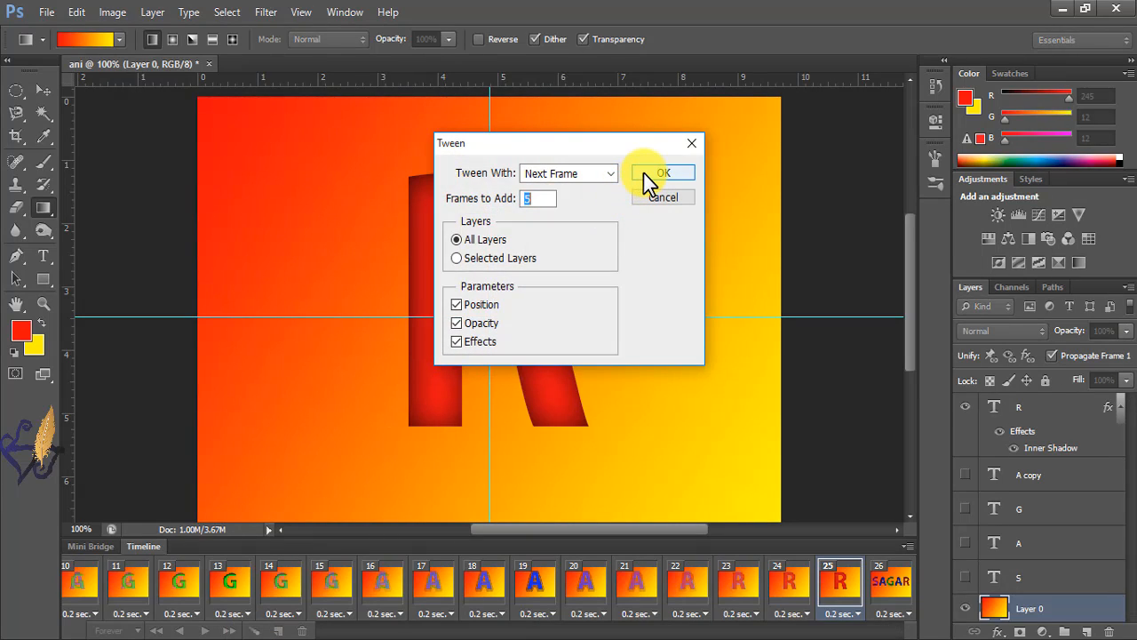
left_click(644, 173)
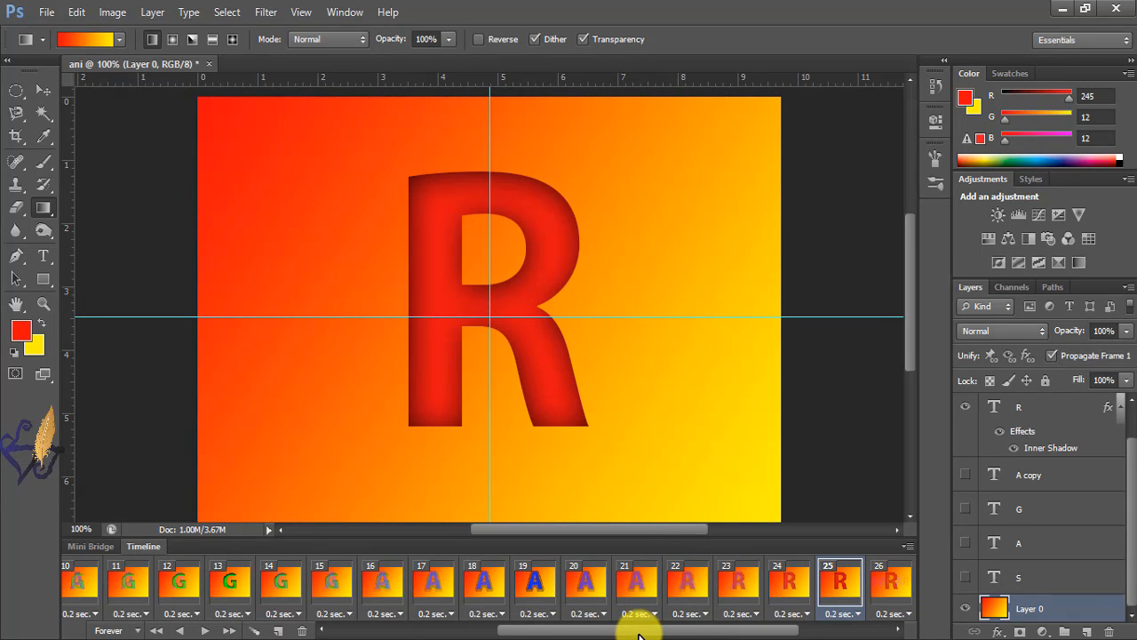
Step: Tween the last full-word frame, frame 31, with the previous frame, adding 3 frames
left_click_drag(640, 634, 873, 617)
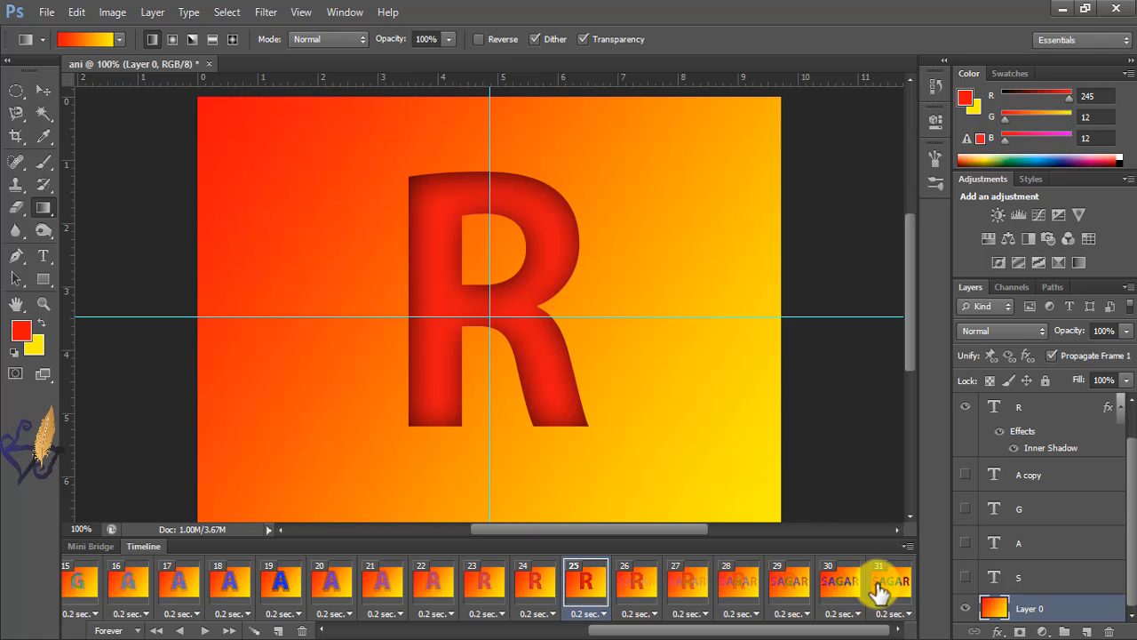
left_click(879, 588)
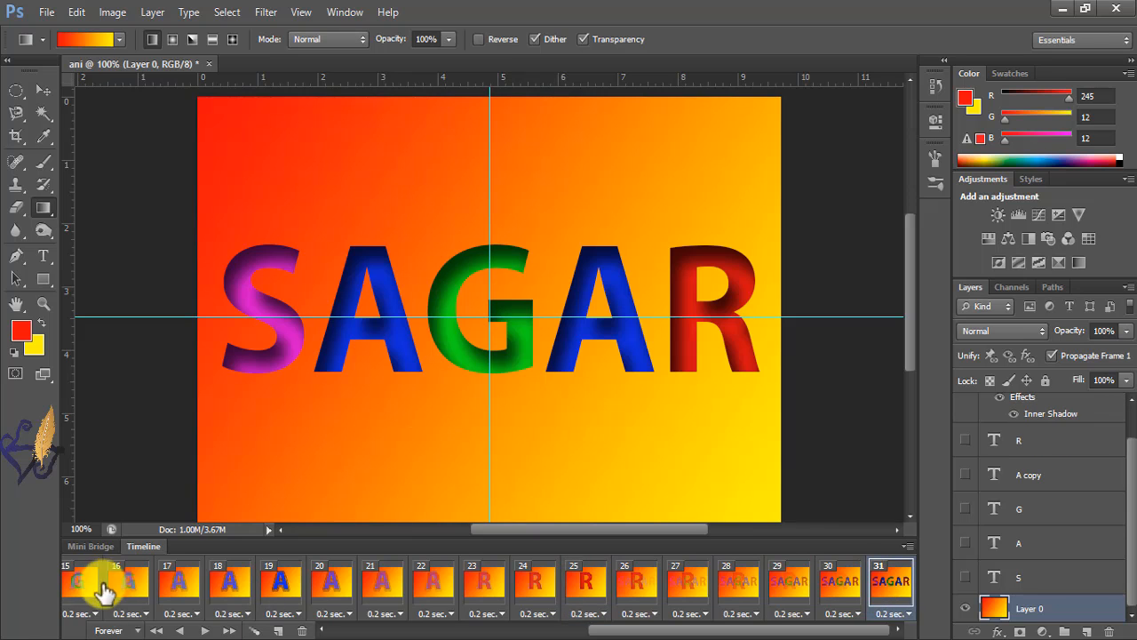
left_click(255, 630)
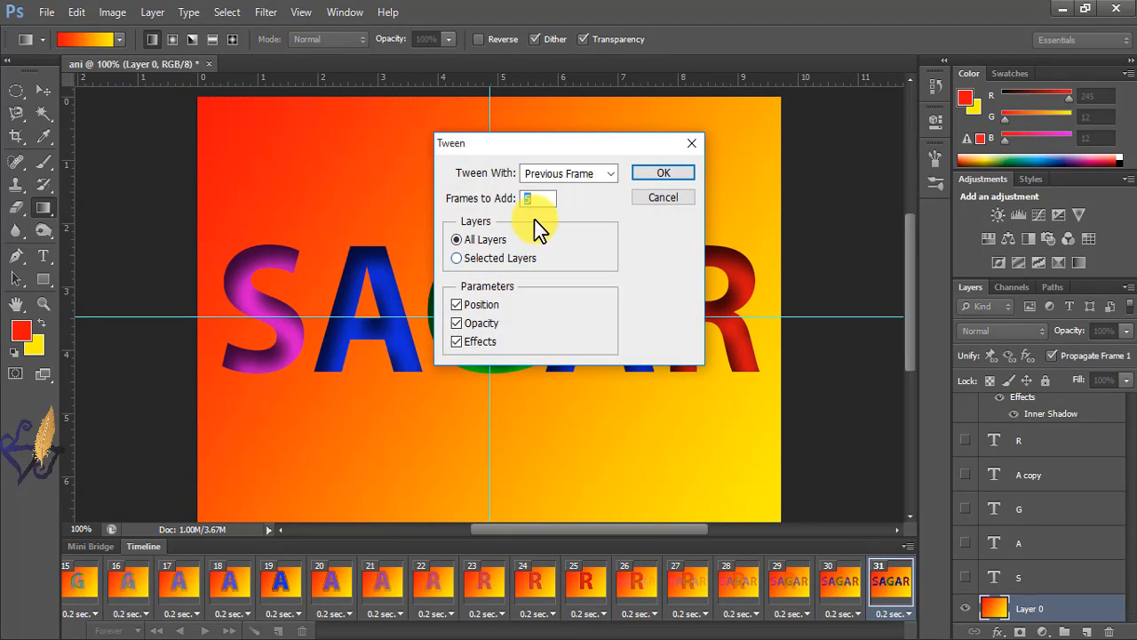
left_click(644, 173)
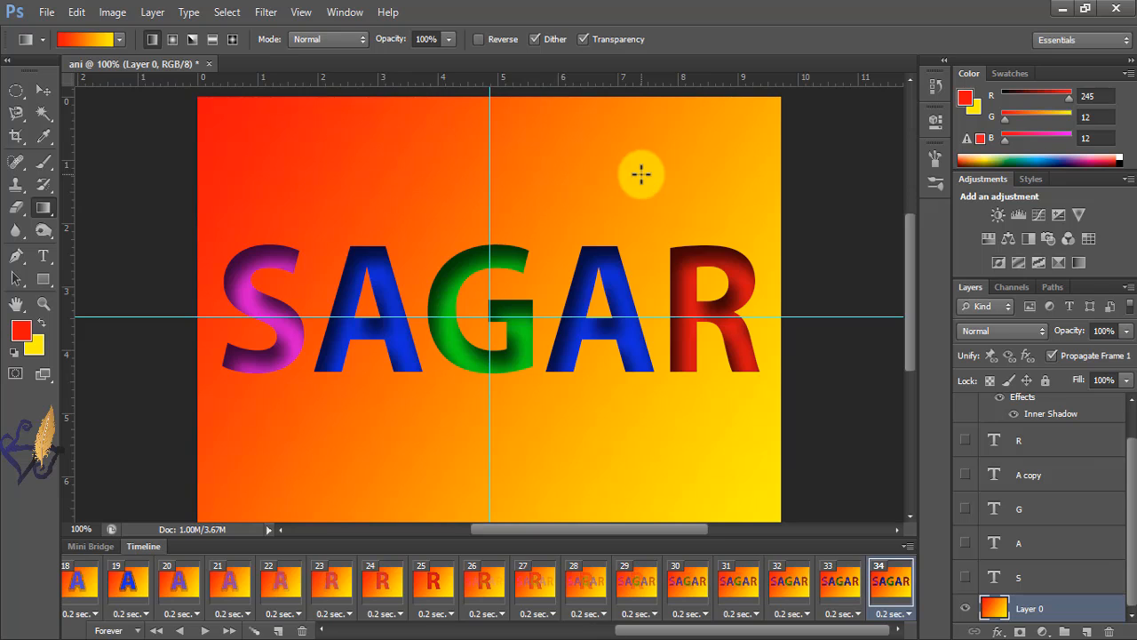
Step: Play the animation in the timeline to preview the letter transitions, and stop it
left_click_drag(658, 632, 336, 630)
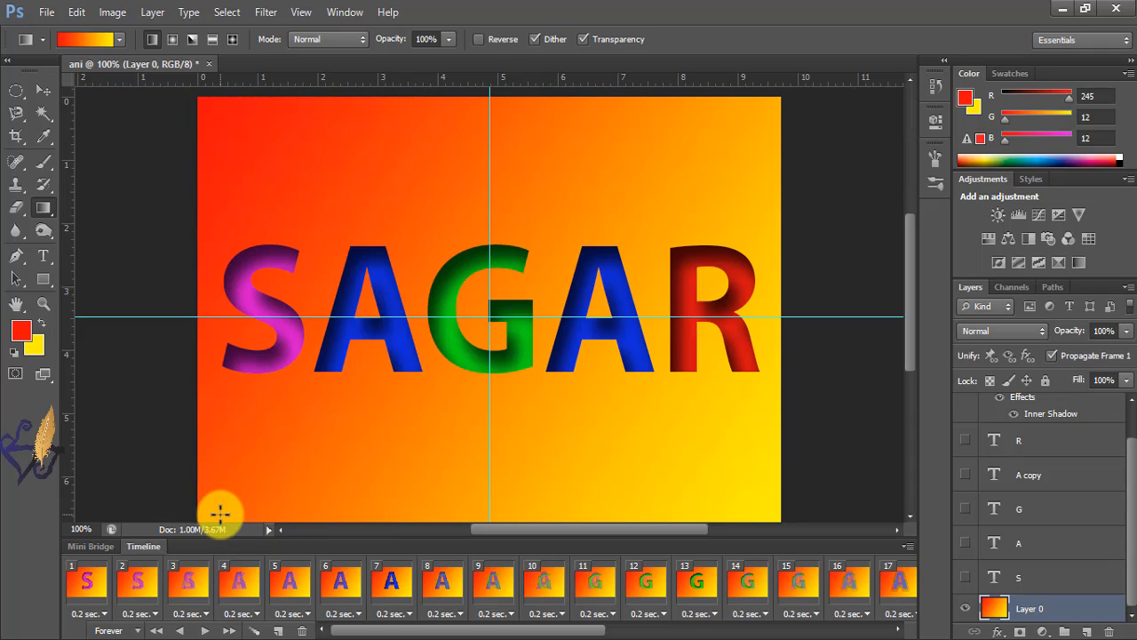
left_click(203, 631)
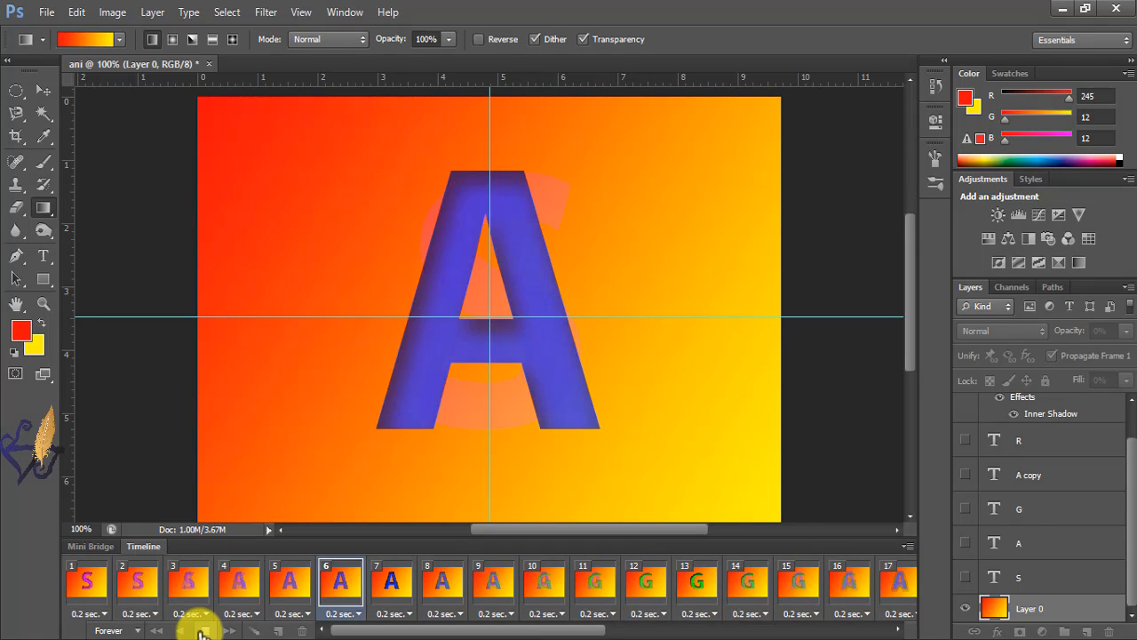
left_click(203, 631)
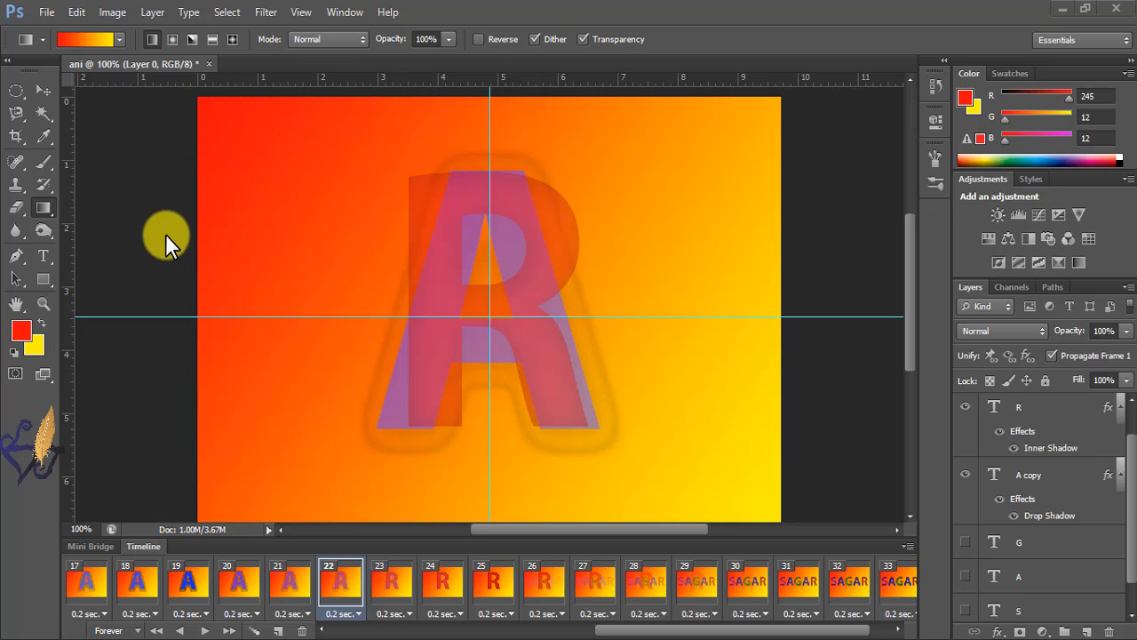
Step: Export the animation for the web as a GIF named abc in the photoshop folder
left_click(45, 14)
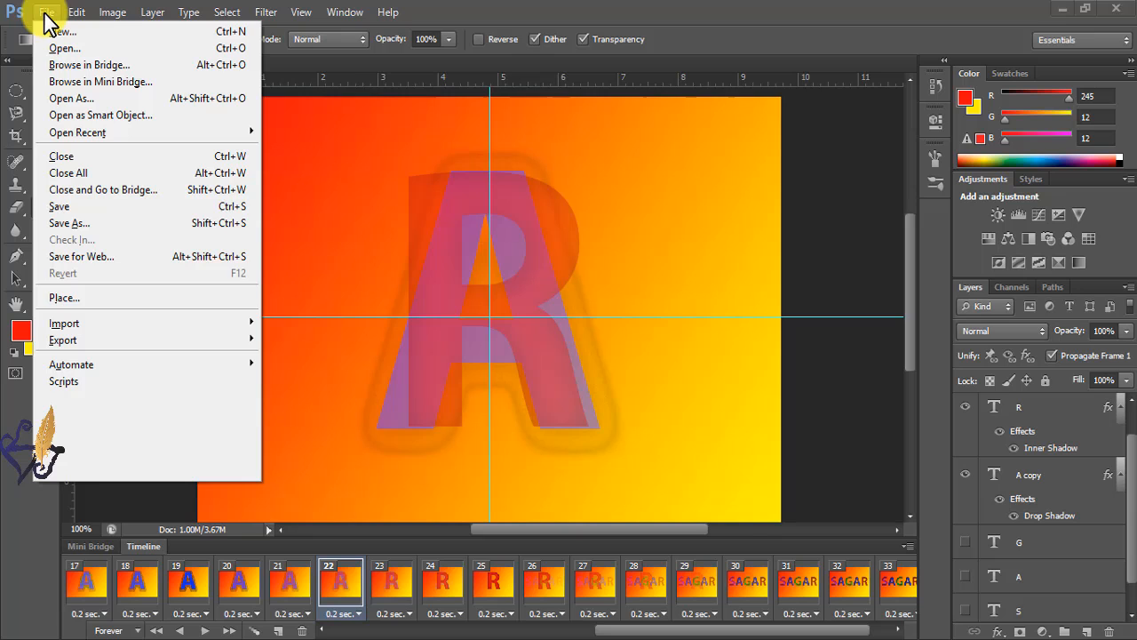
left_click(72, 257)
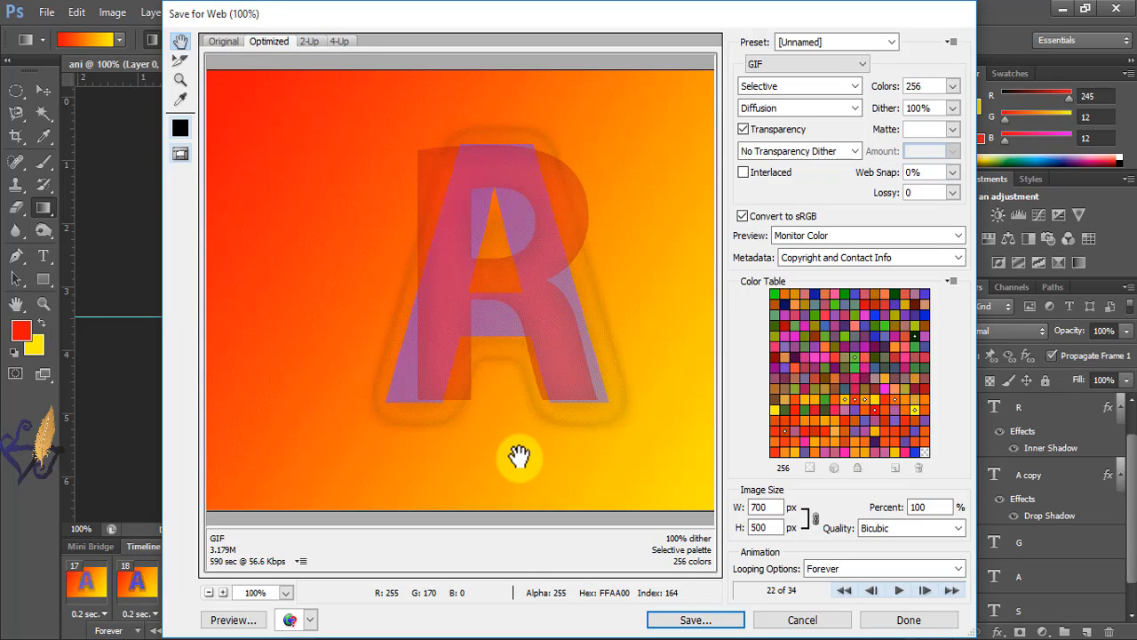
left_click(695, 621)
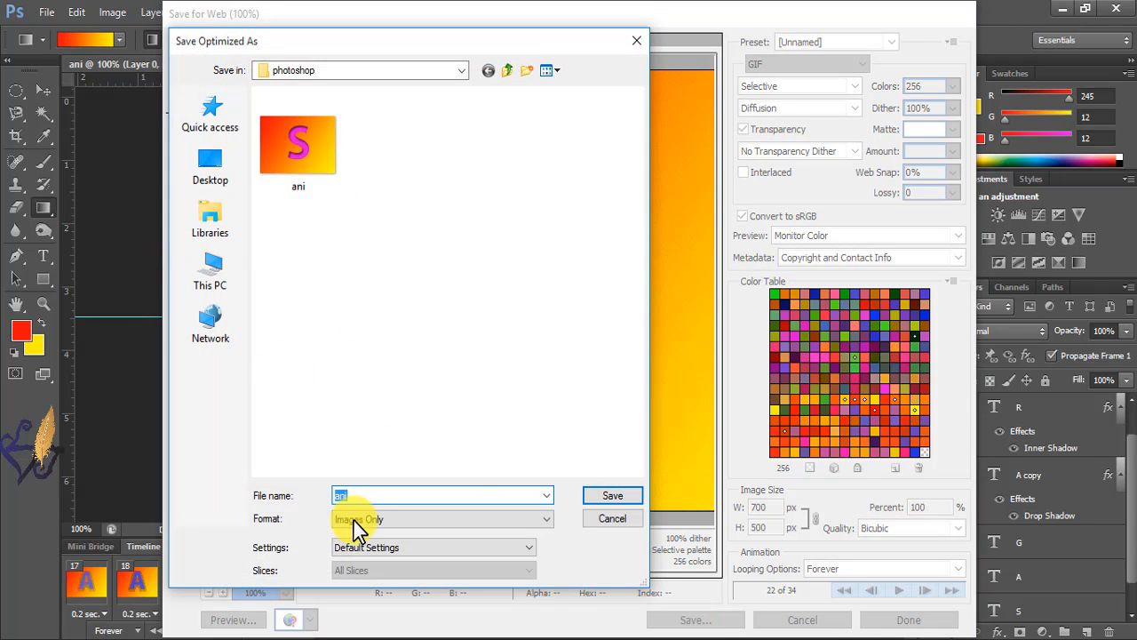
type("abc")
left_click(611, 497)
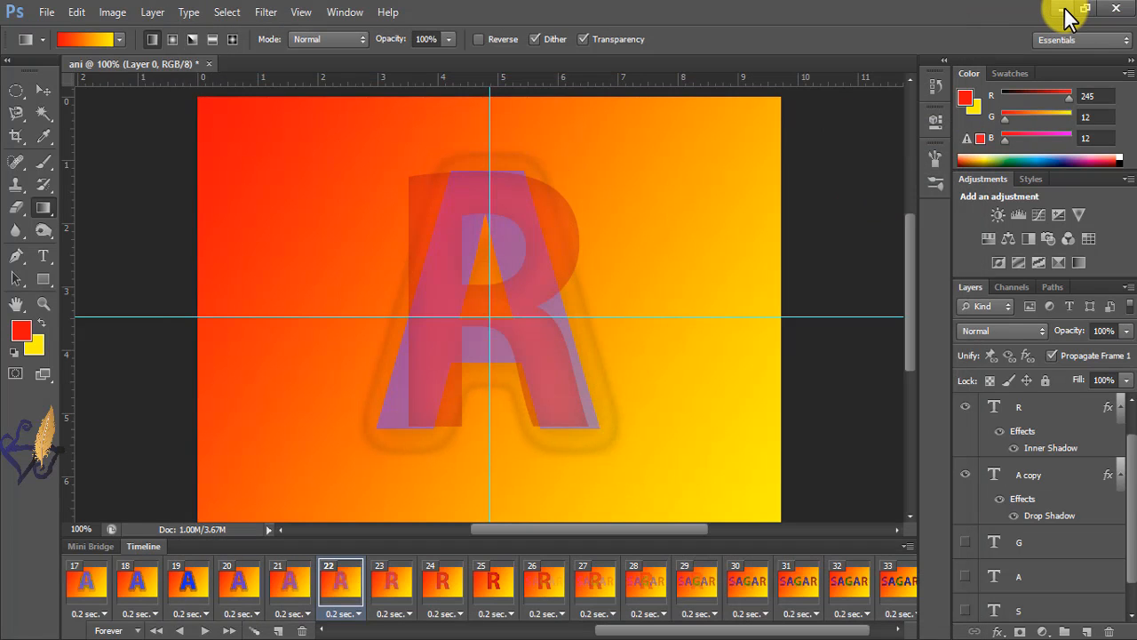
key("v")
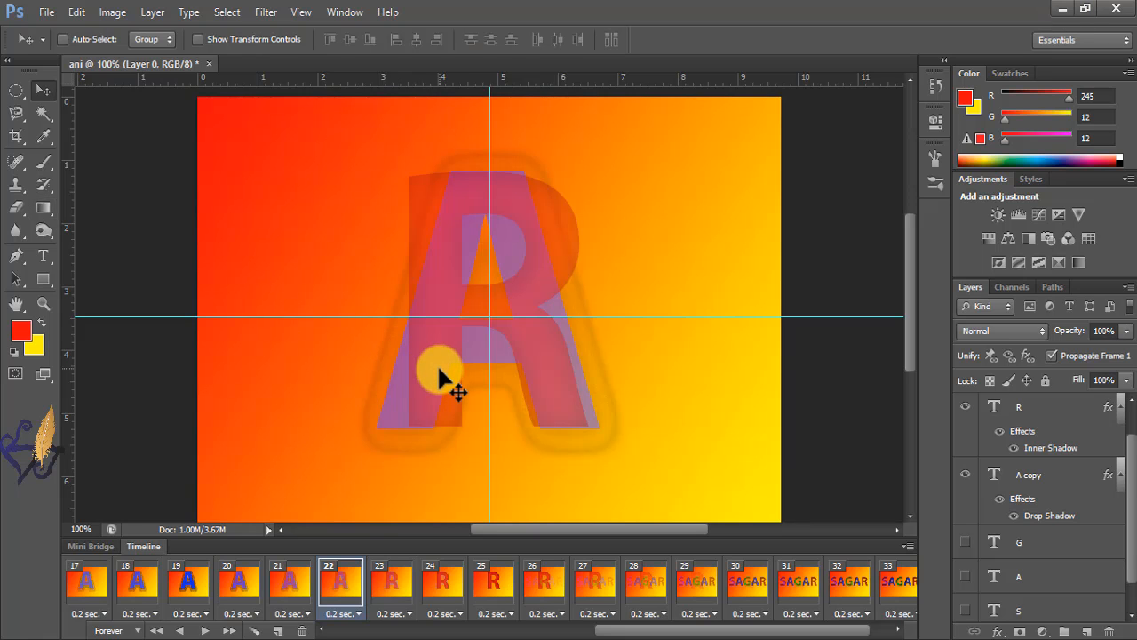